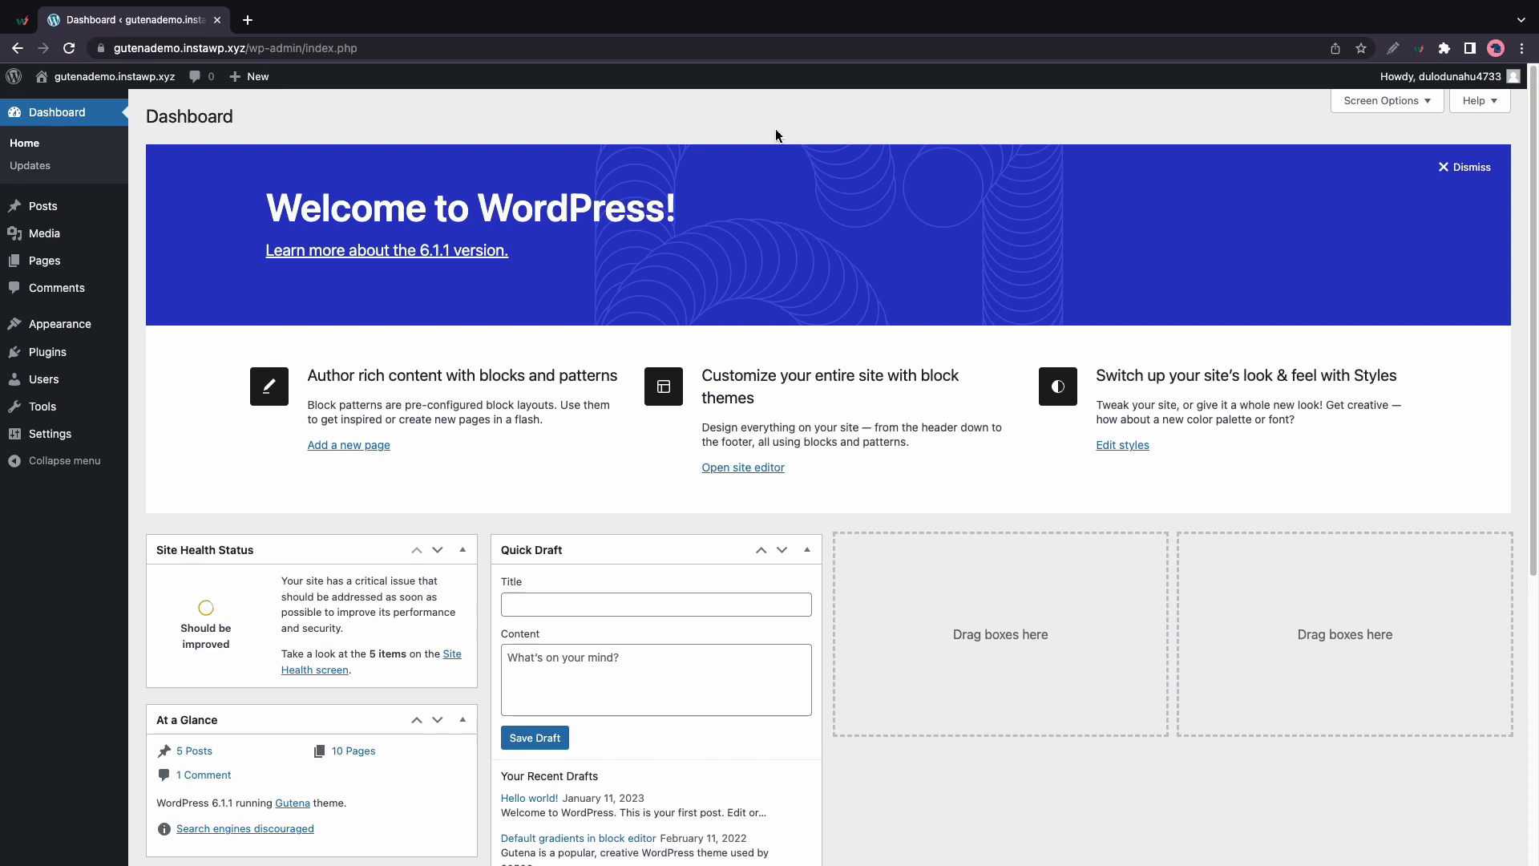
Search the plugin directory for 'gute', then install and activate Gutena Newsletter
mouse_move(52, 356)
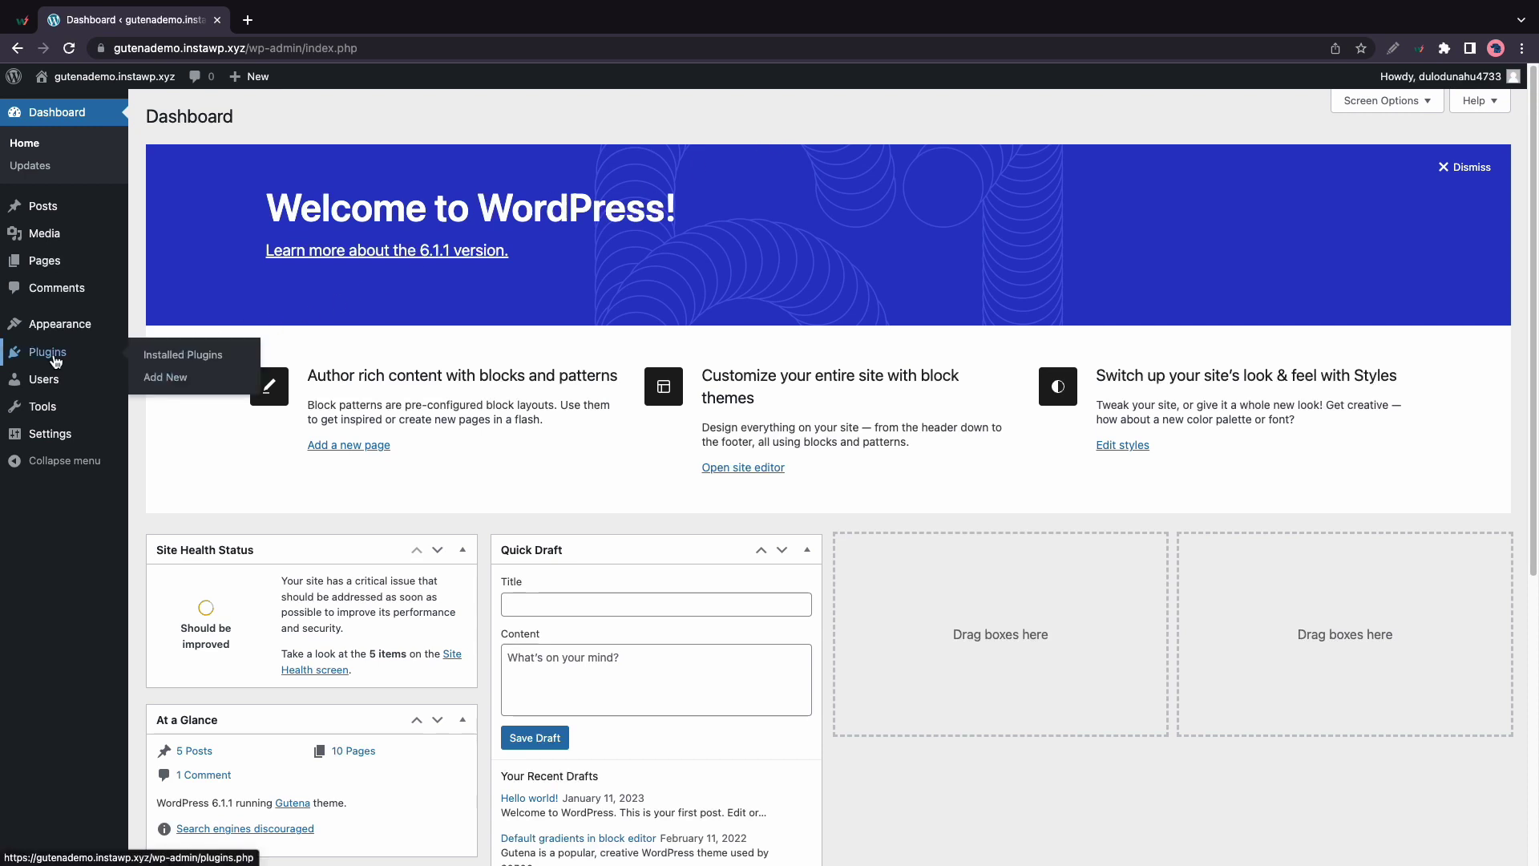
click(157, 385)
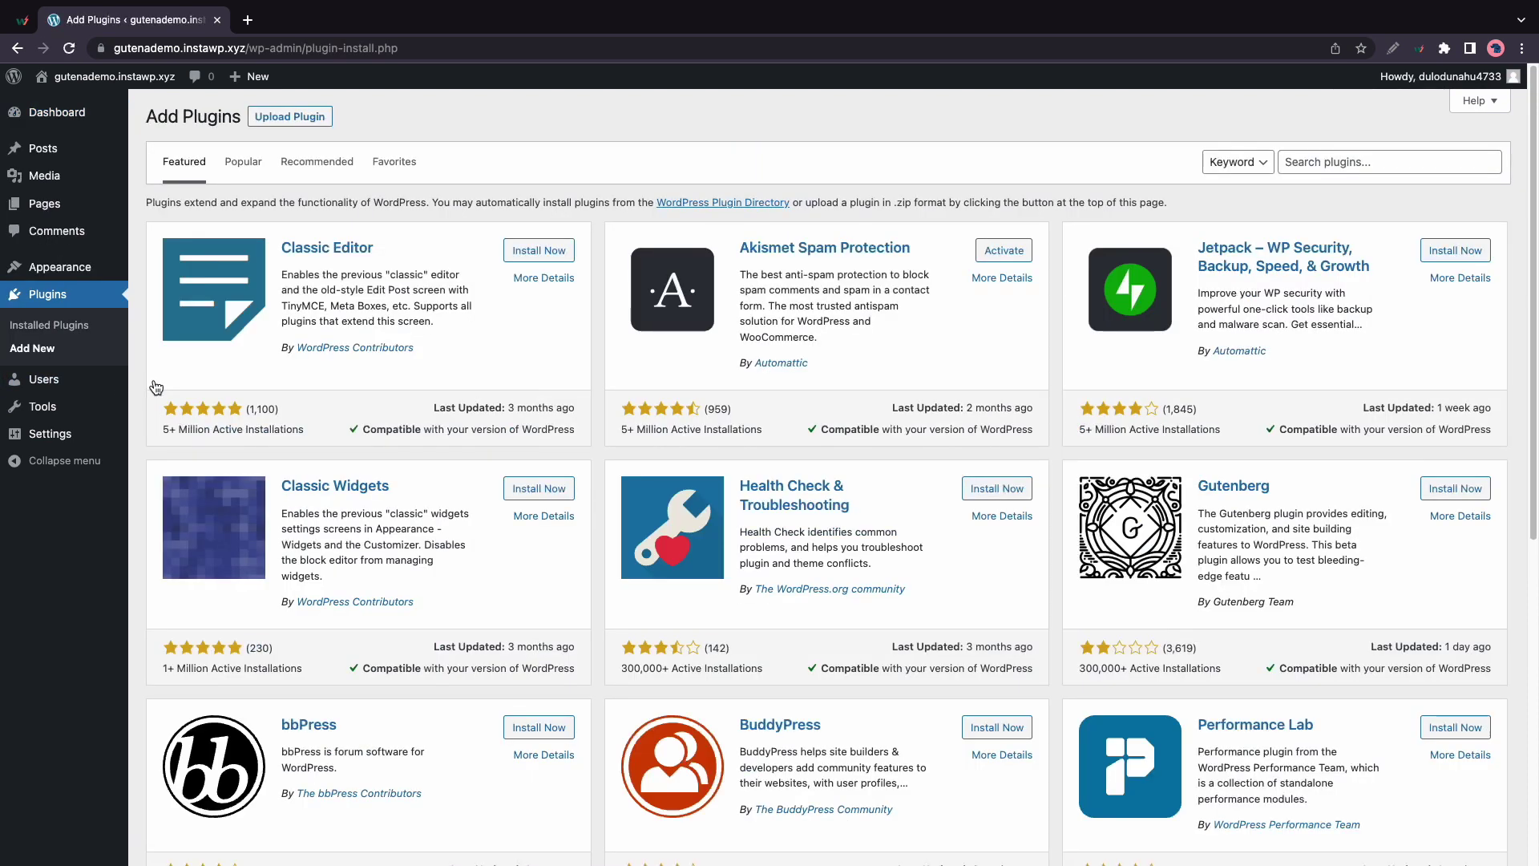
click(1331, 163)
text(gutena newsletter)
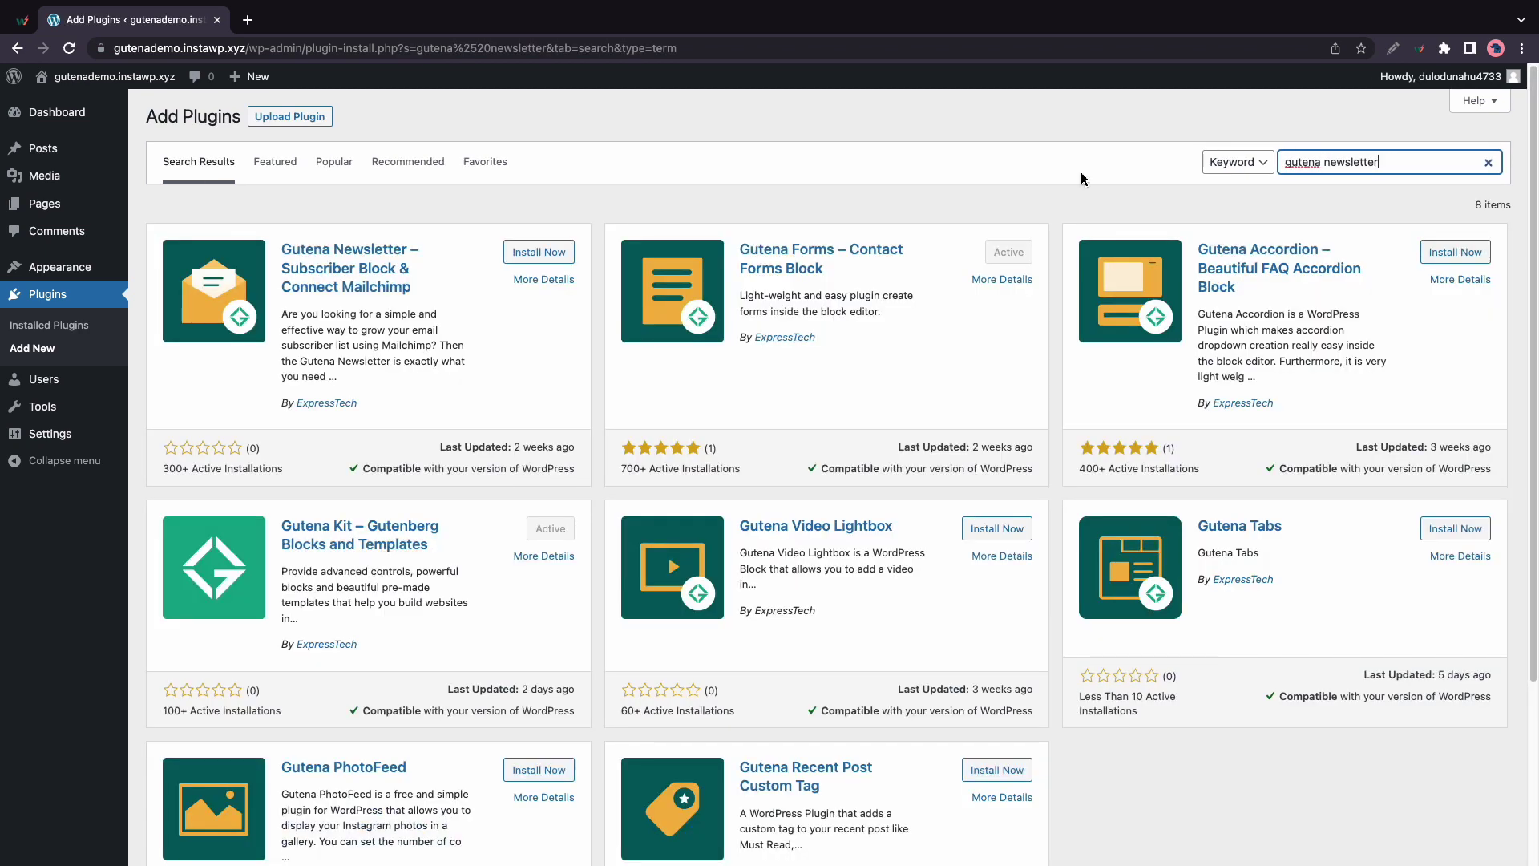
click(560, 251)
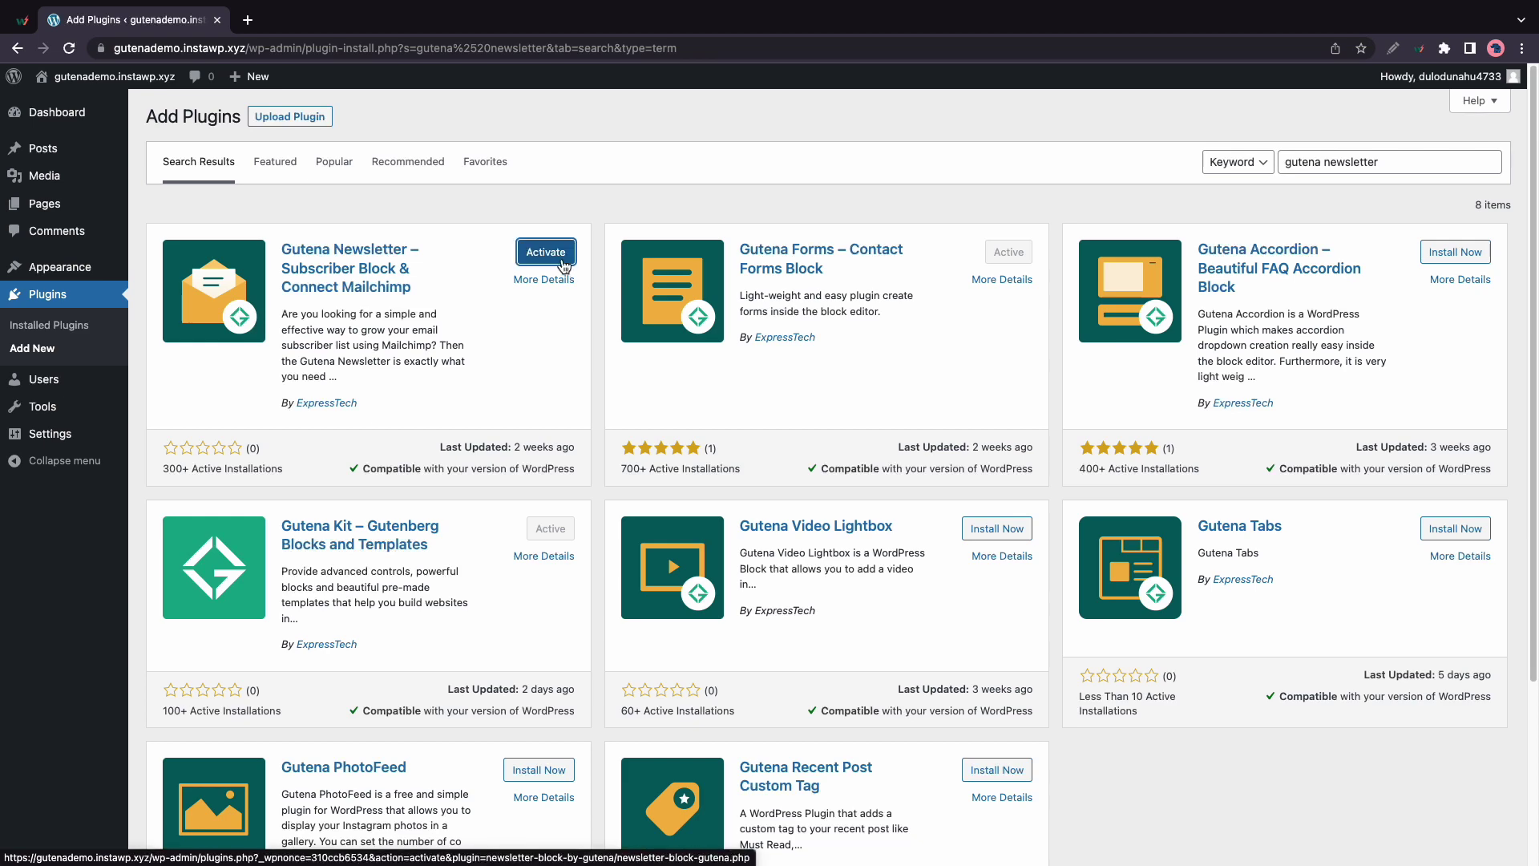
click(564, 262)
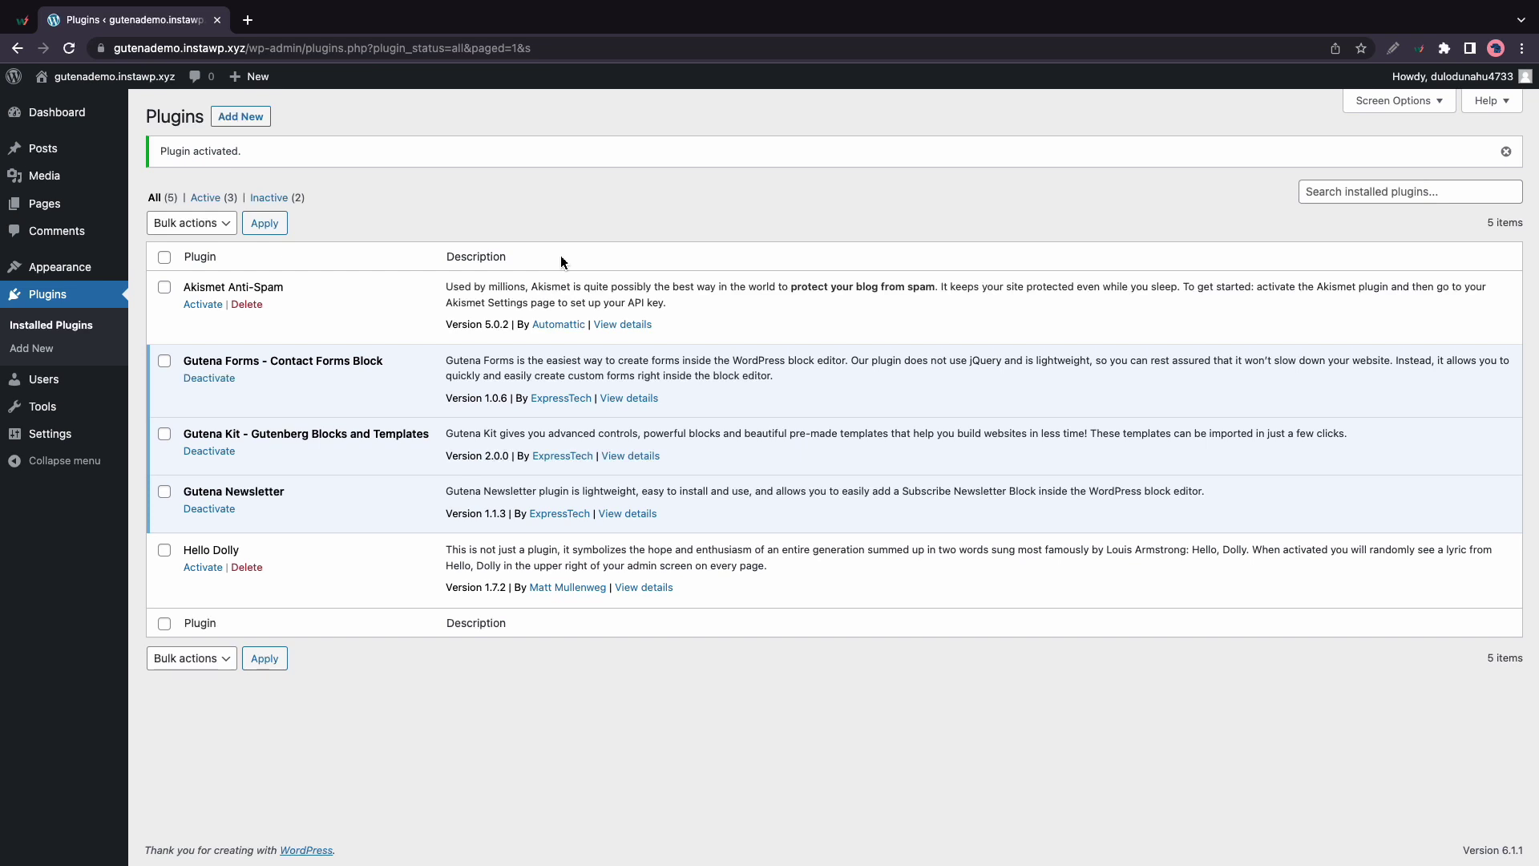
Open the 'Default gradients in block editor' post for editing
mouse_move(48, 148)
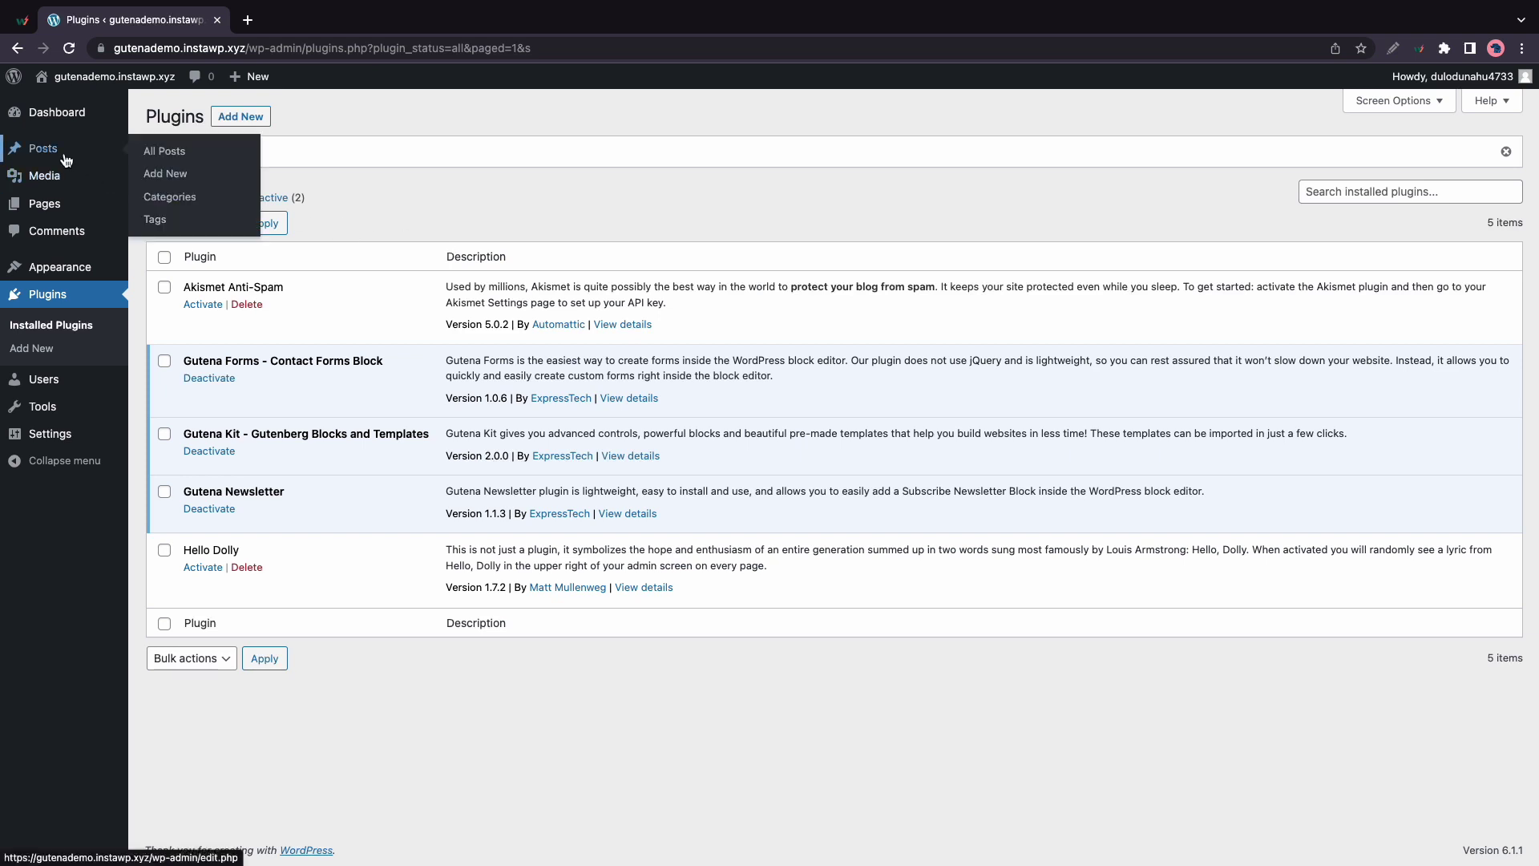
click(165, 155)
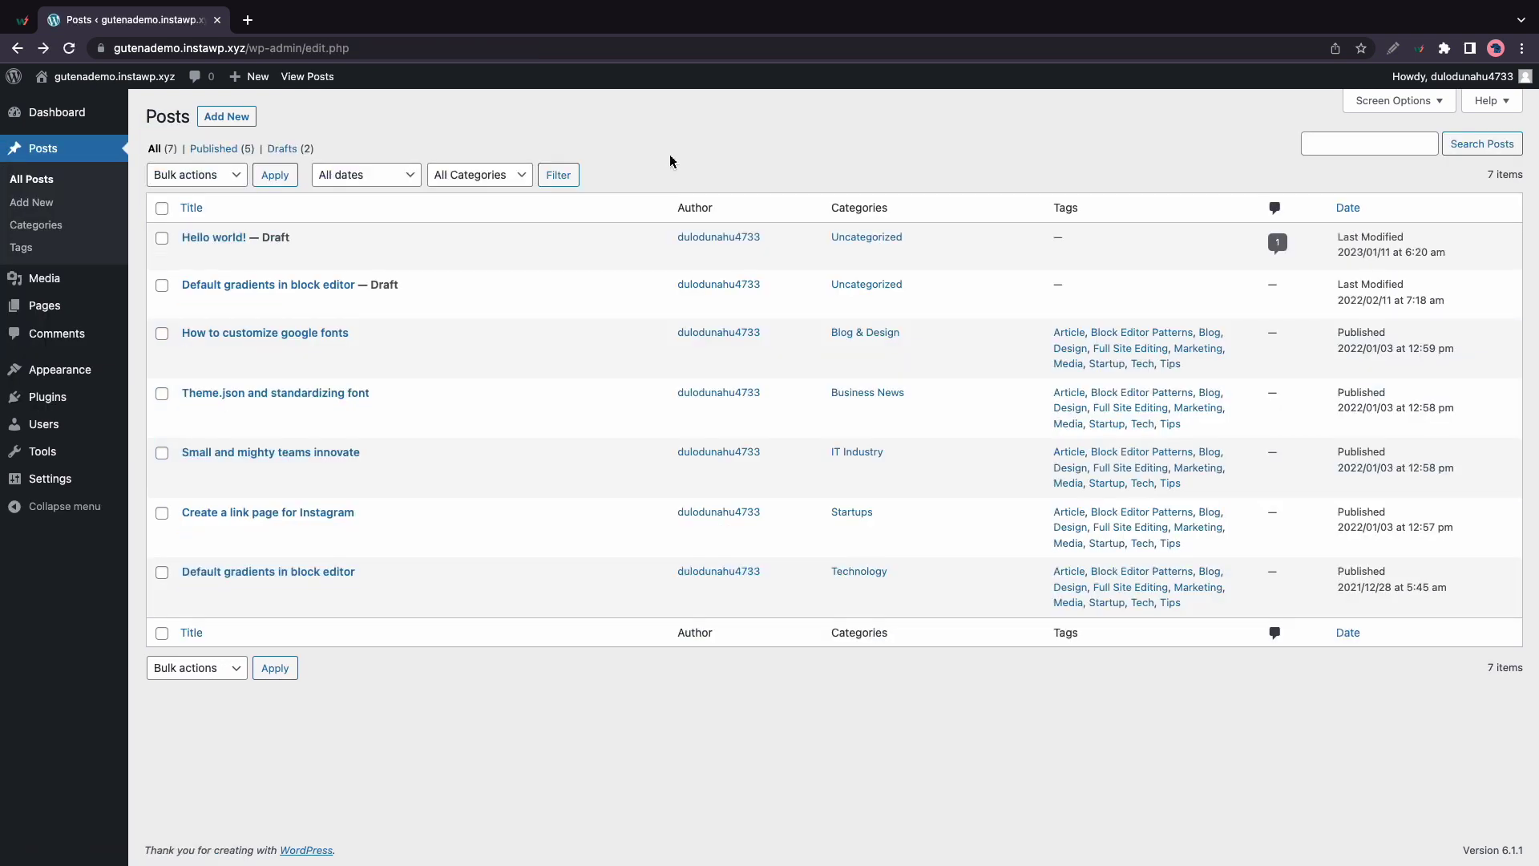
click(311, 573)
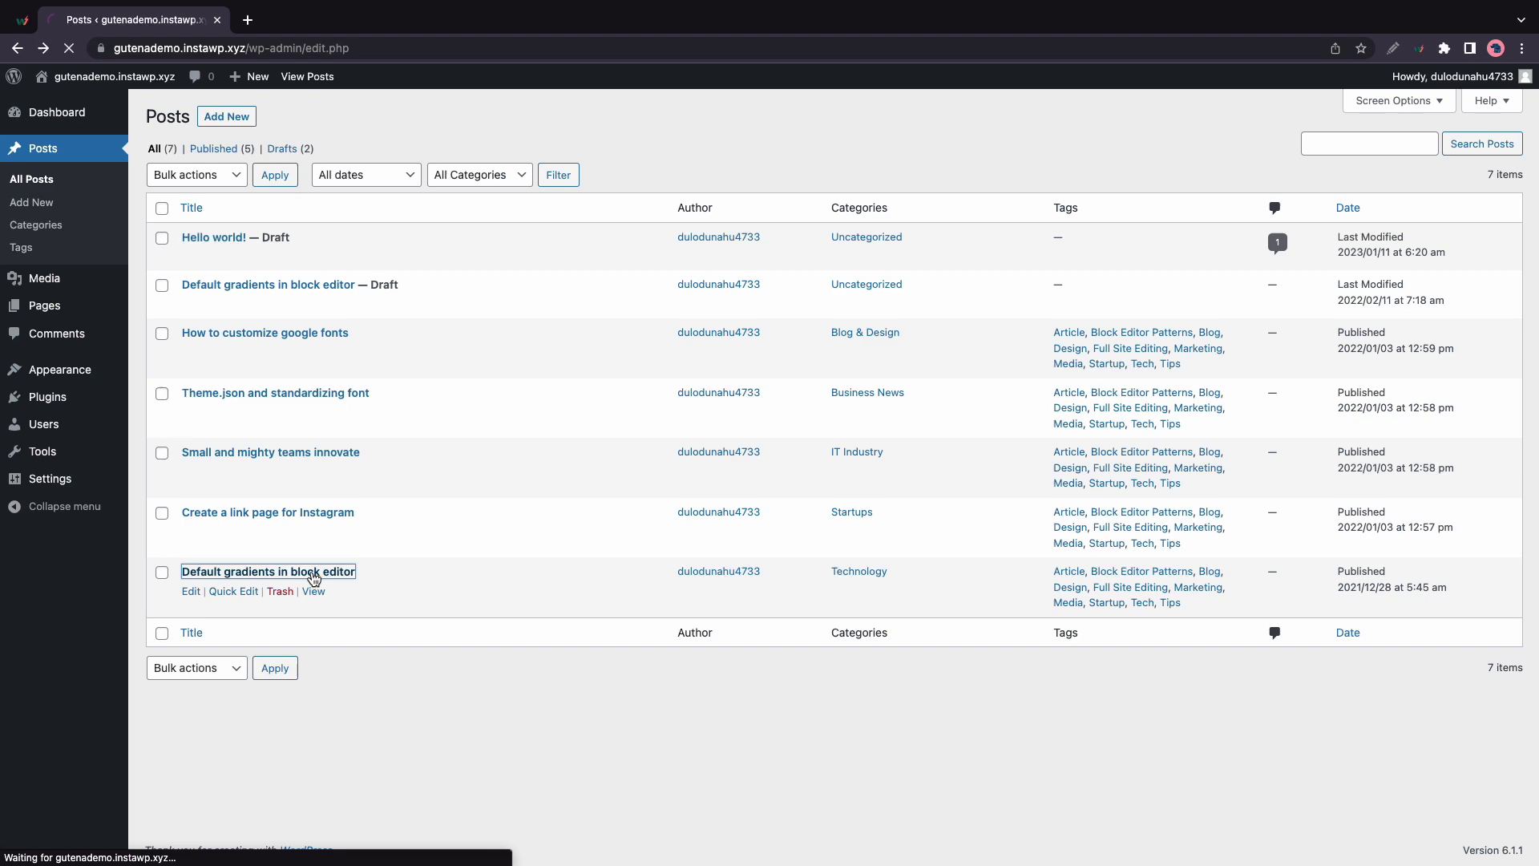
Insert a Newsletter subscribe block after the post's last paragraph
scroll(609, 459, down, 12)
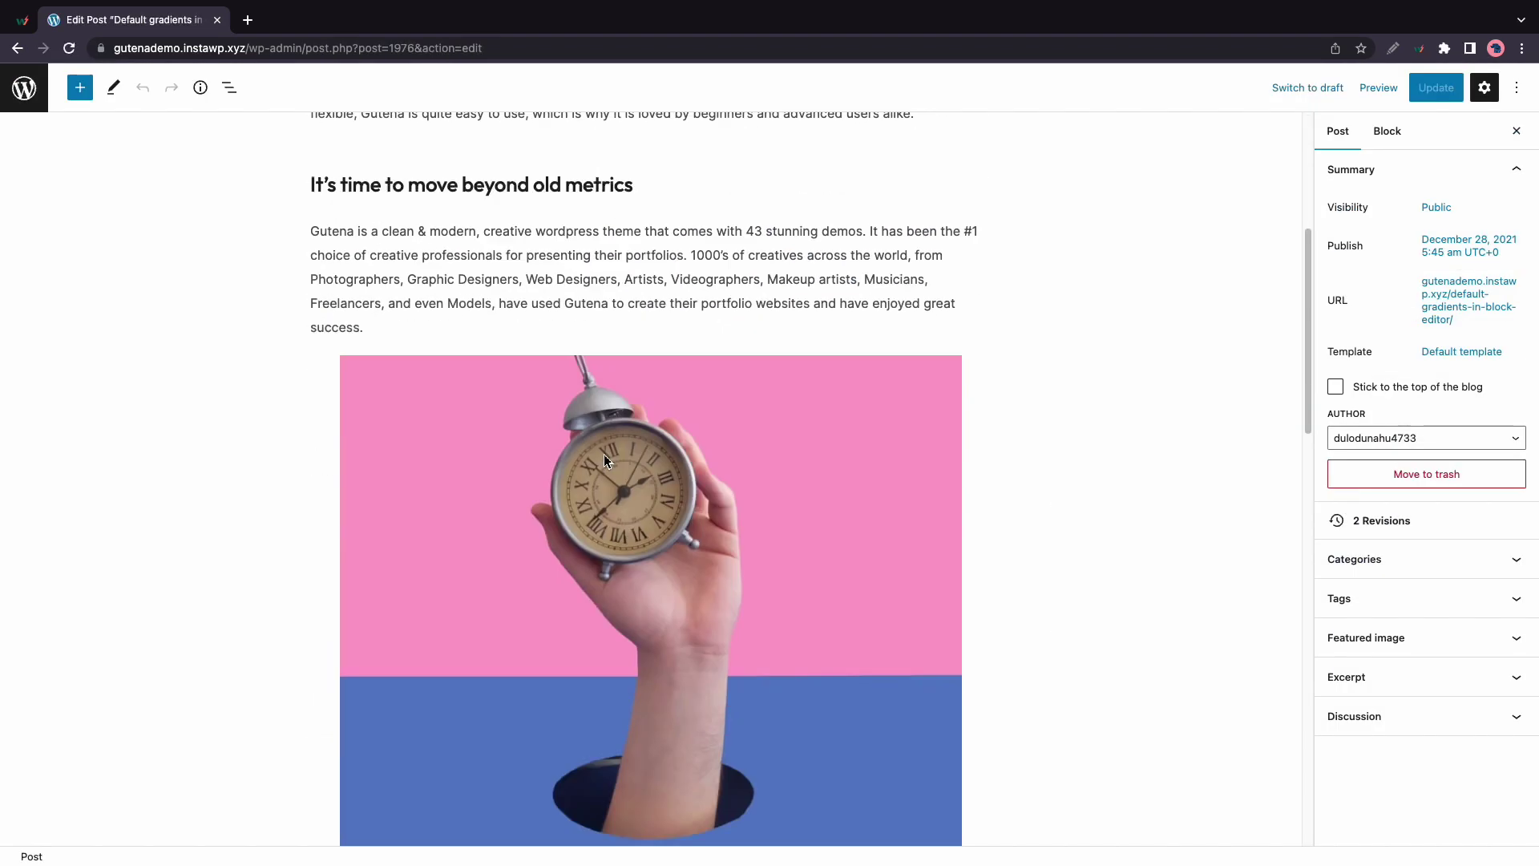
scroll(609, 460, down, 10)
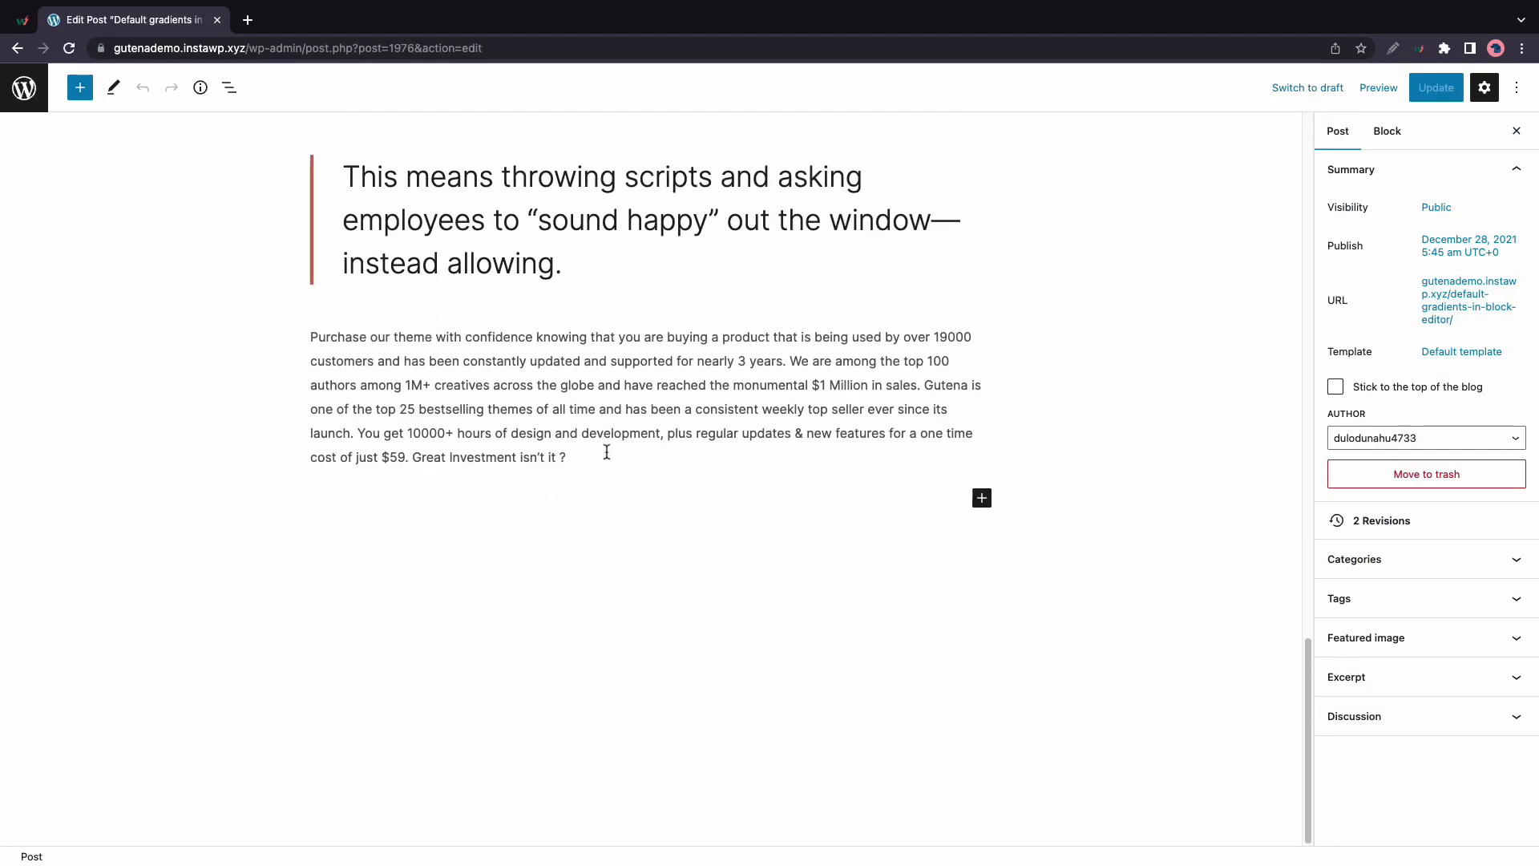
click(990, 499)
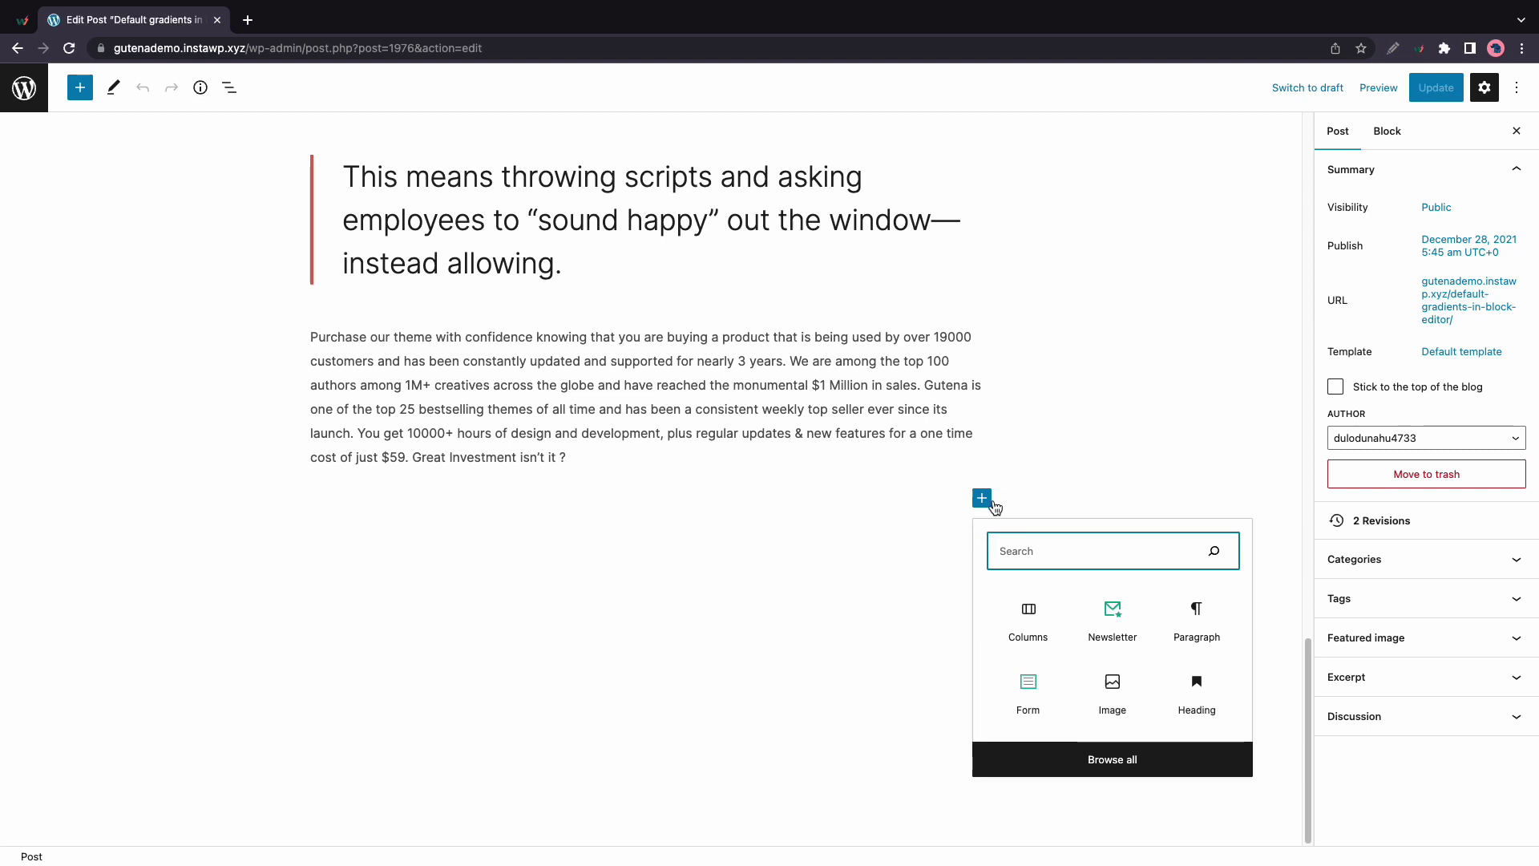
click(1106, 619)
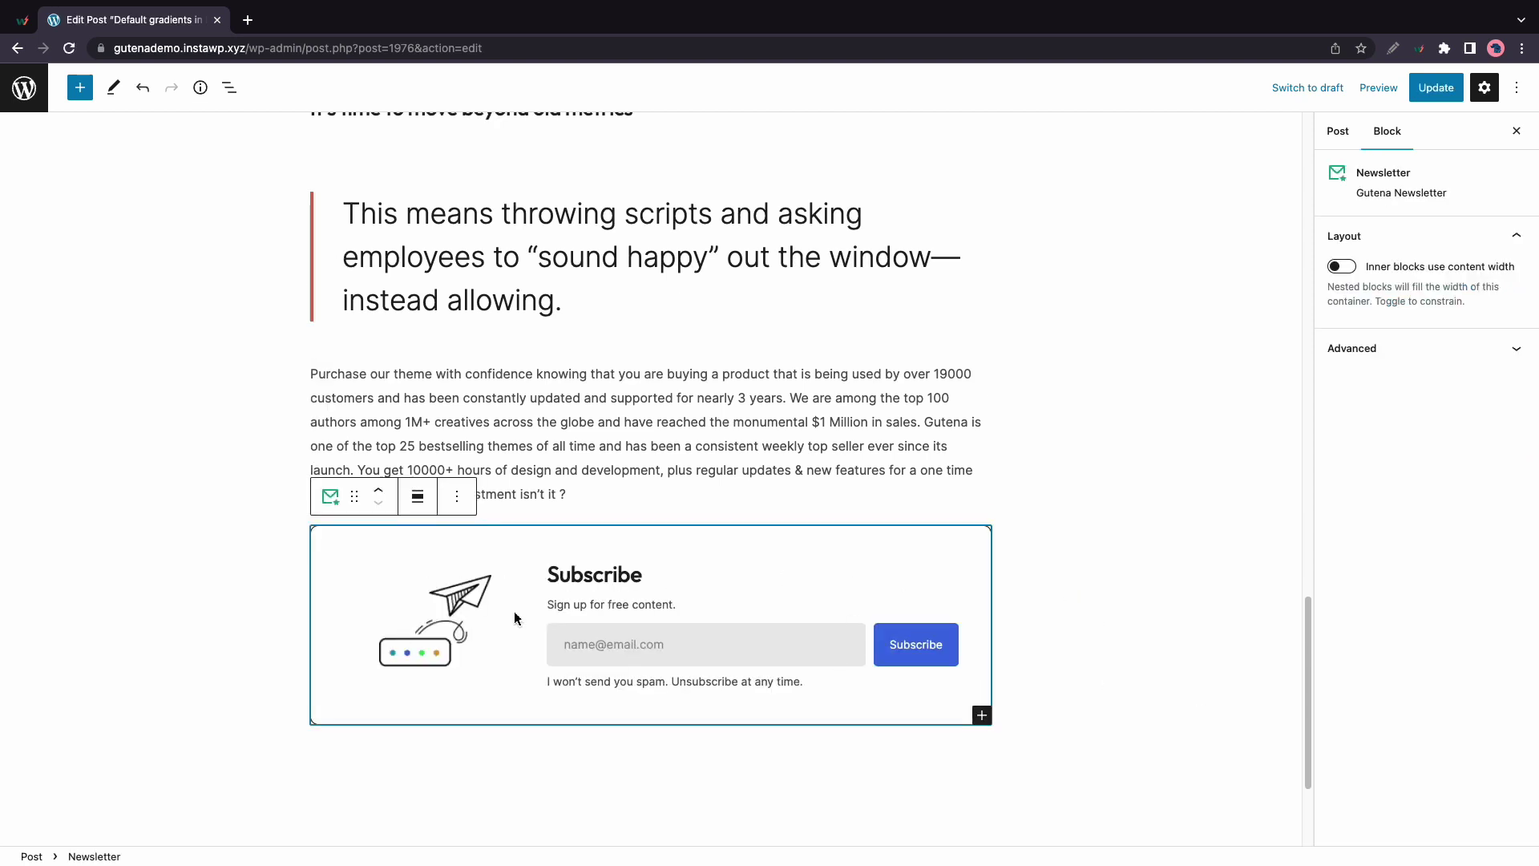
Show List View and expand the Newsletter block, its Columns and both Column blocks
click(229, 87)
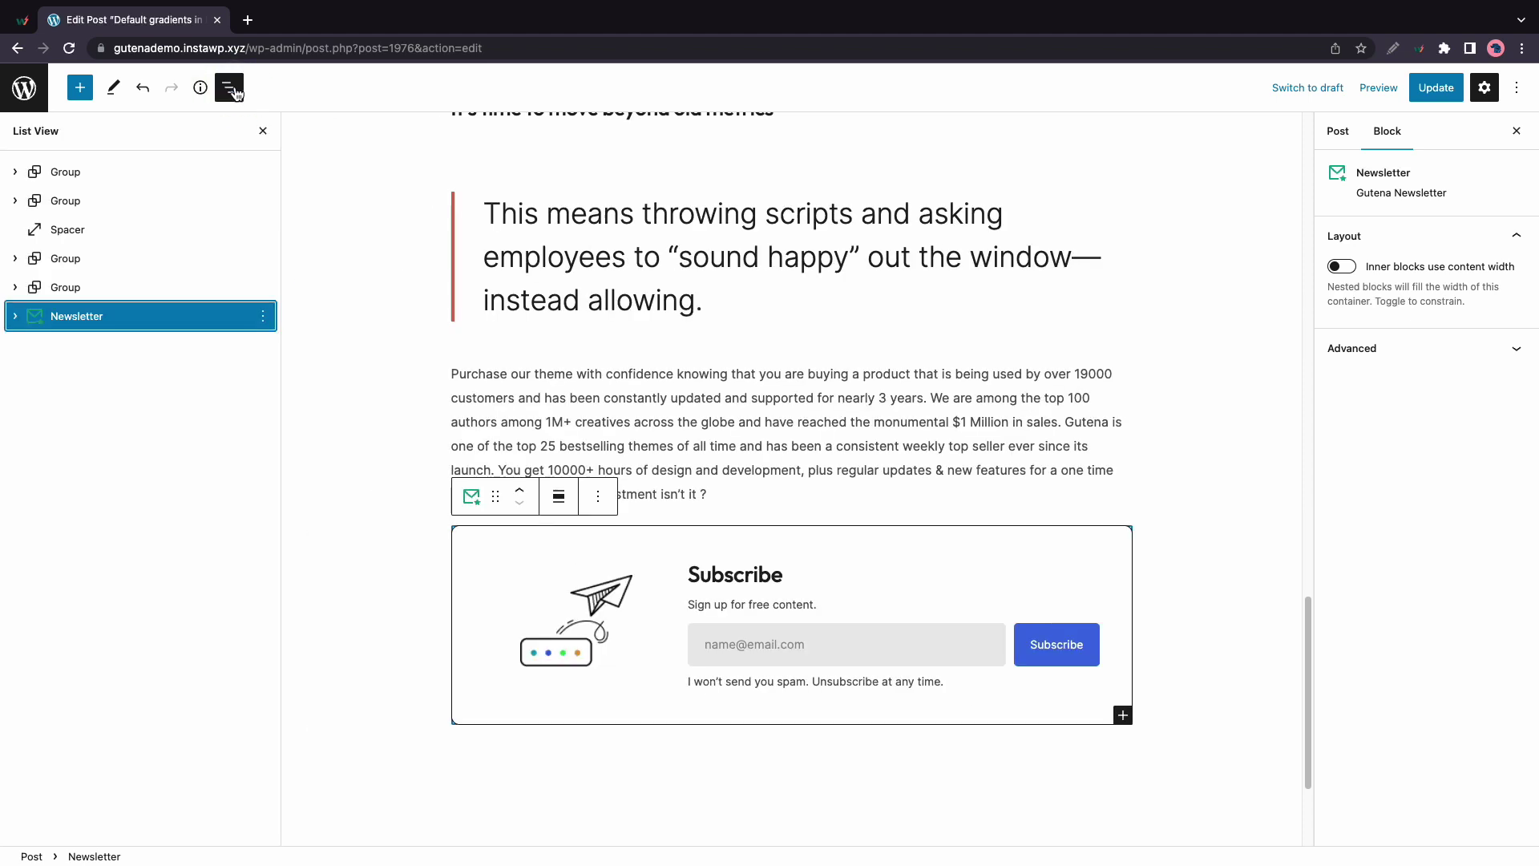
click(15, 316)
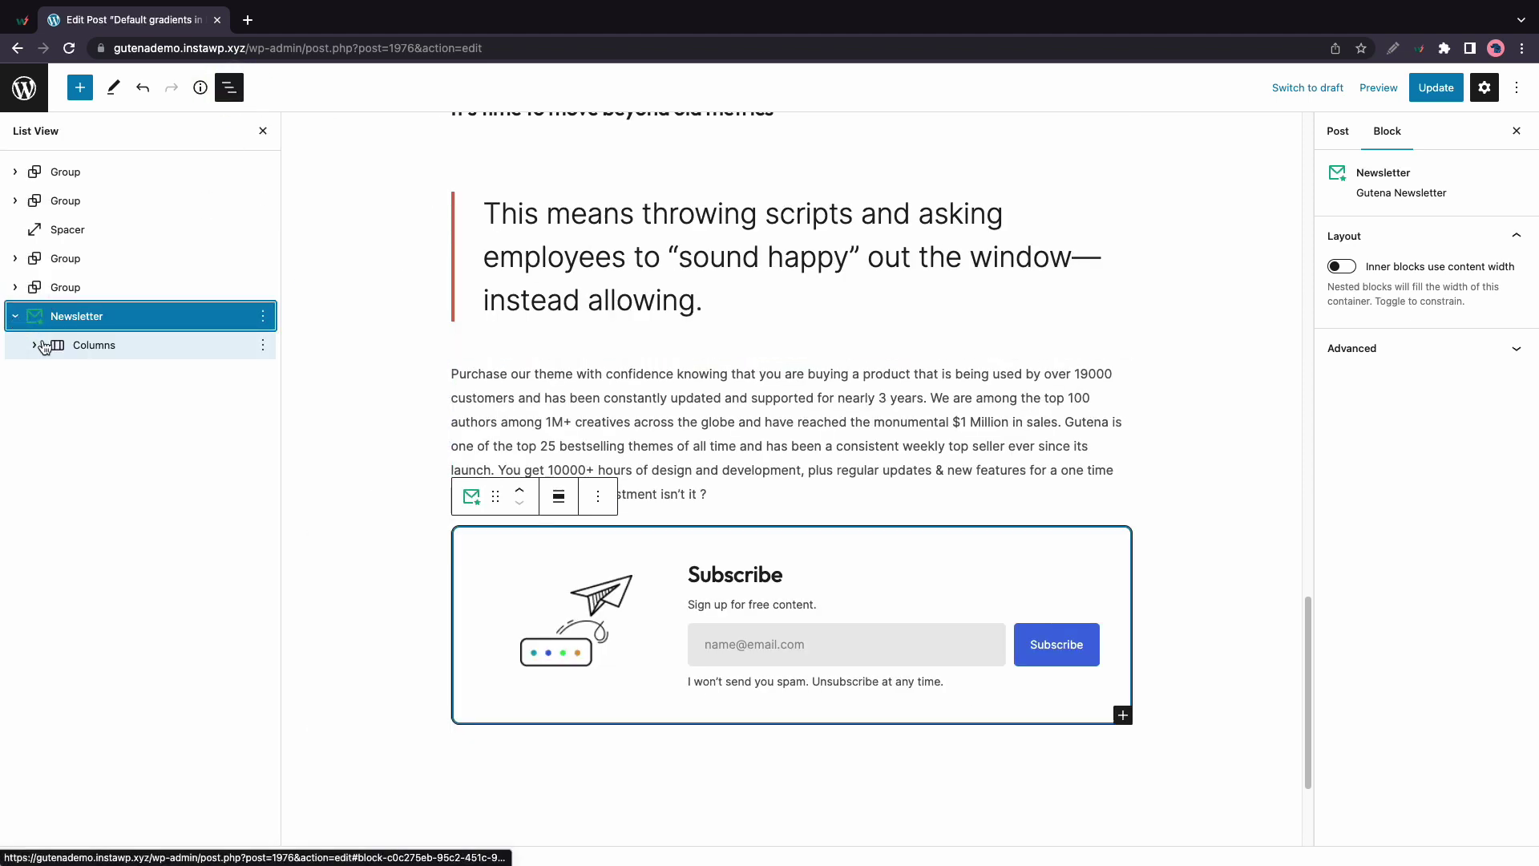
click(34, 344)
click(56, 374)
click(57, 431)
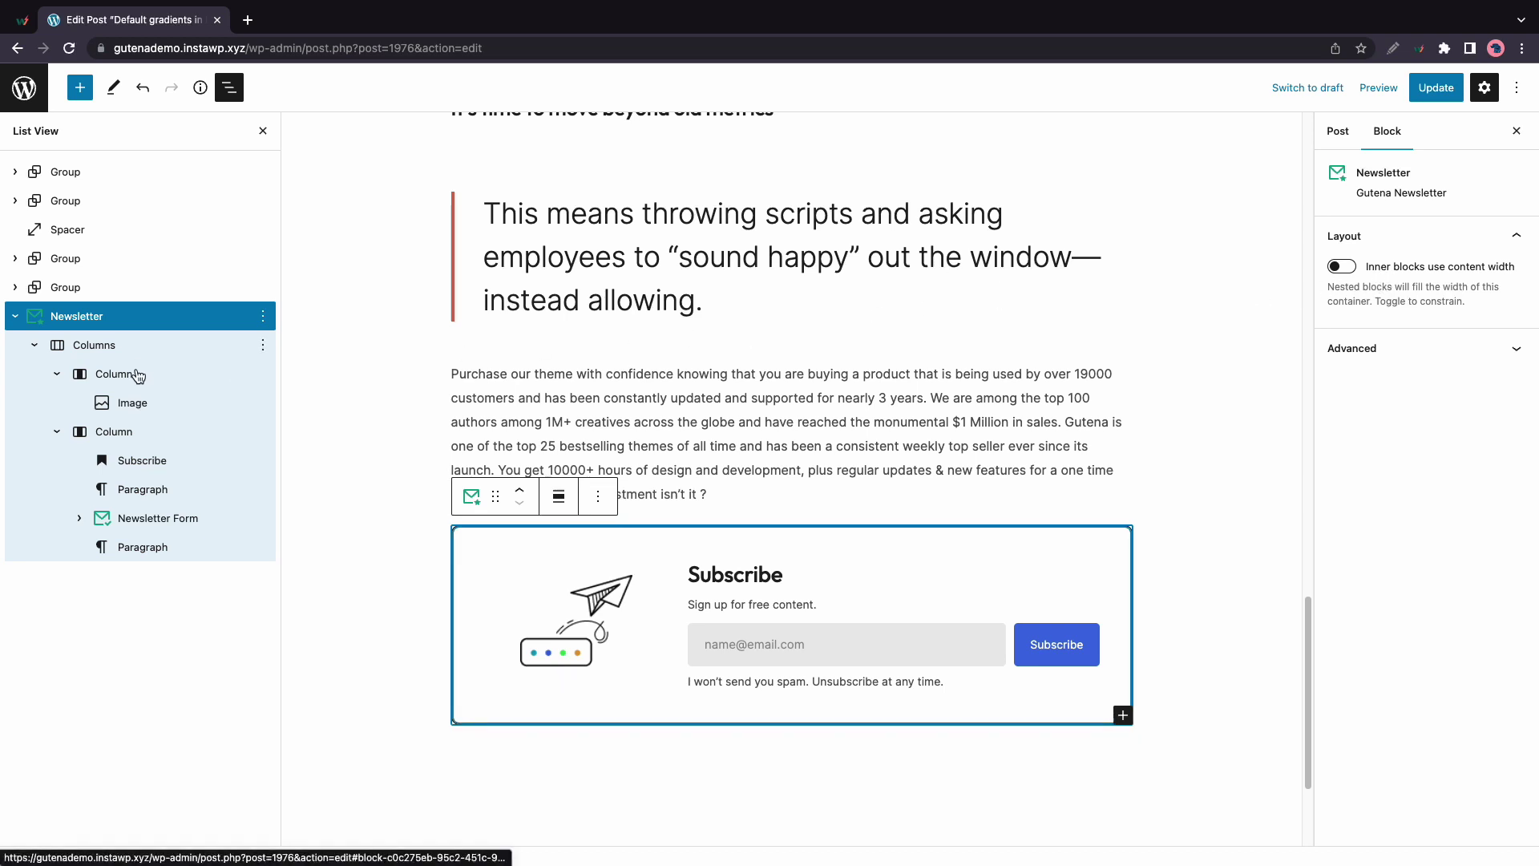
Inspect the envelope image, Subscribe heading, sign-up paragraph and no-spam note
click(603, 592)
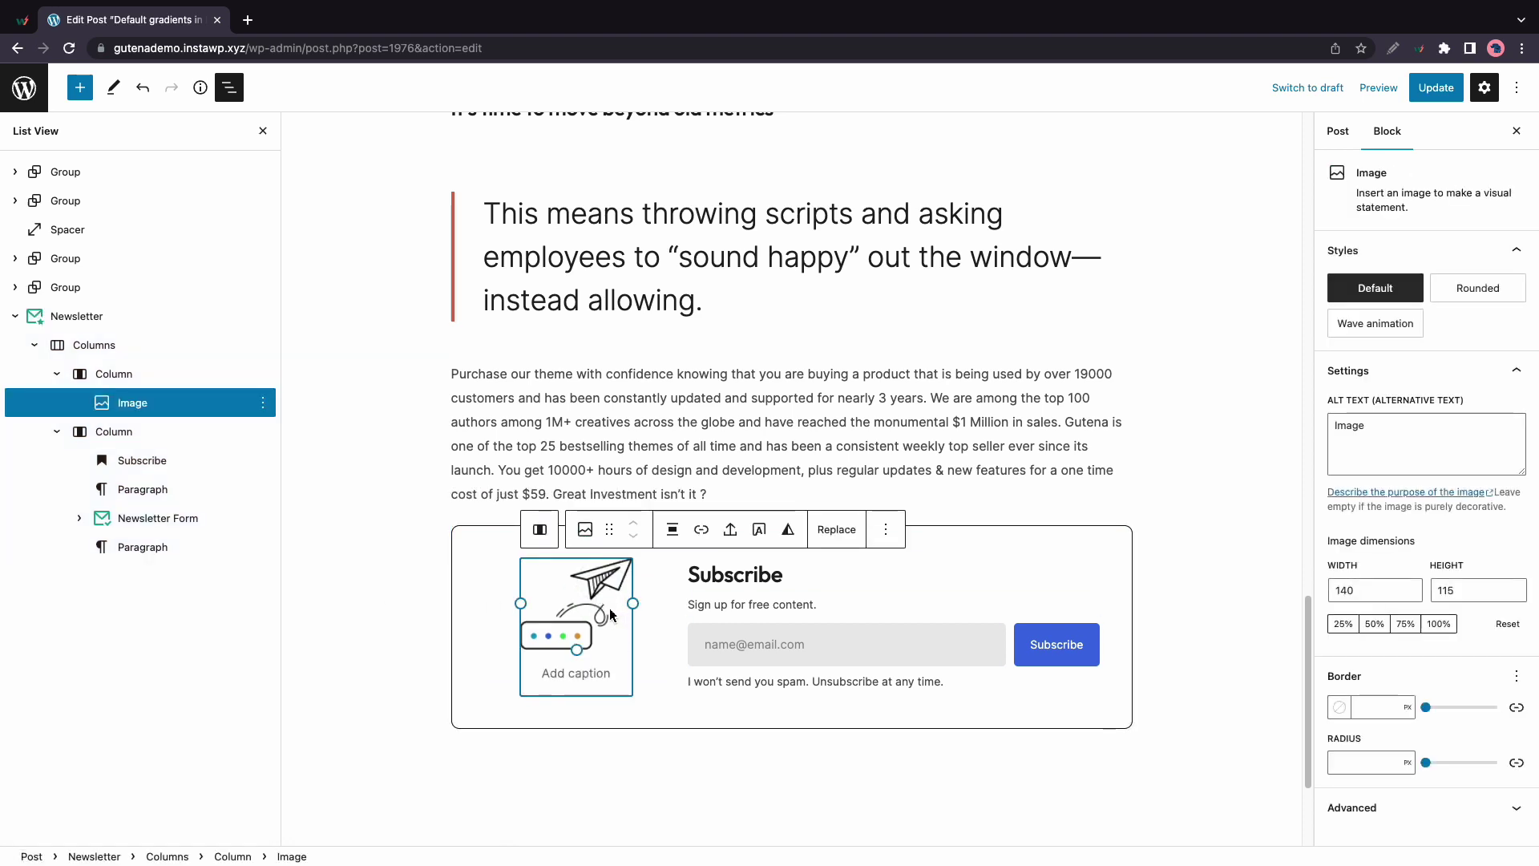
click(741, 588)
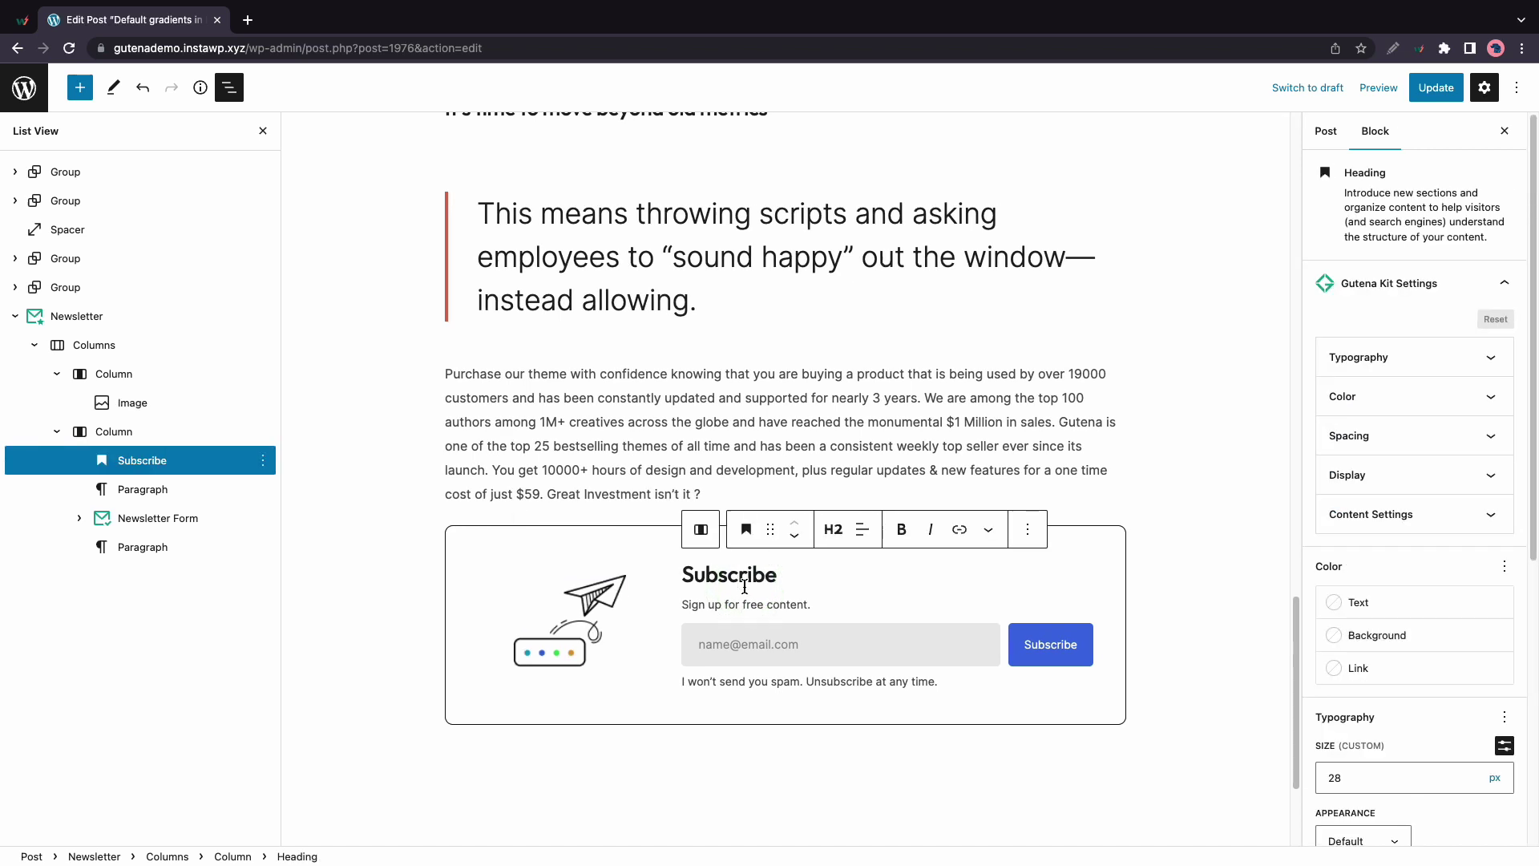
click(765, 611)
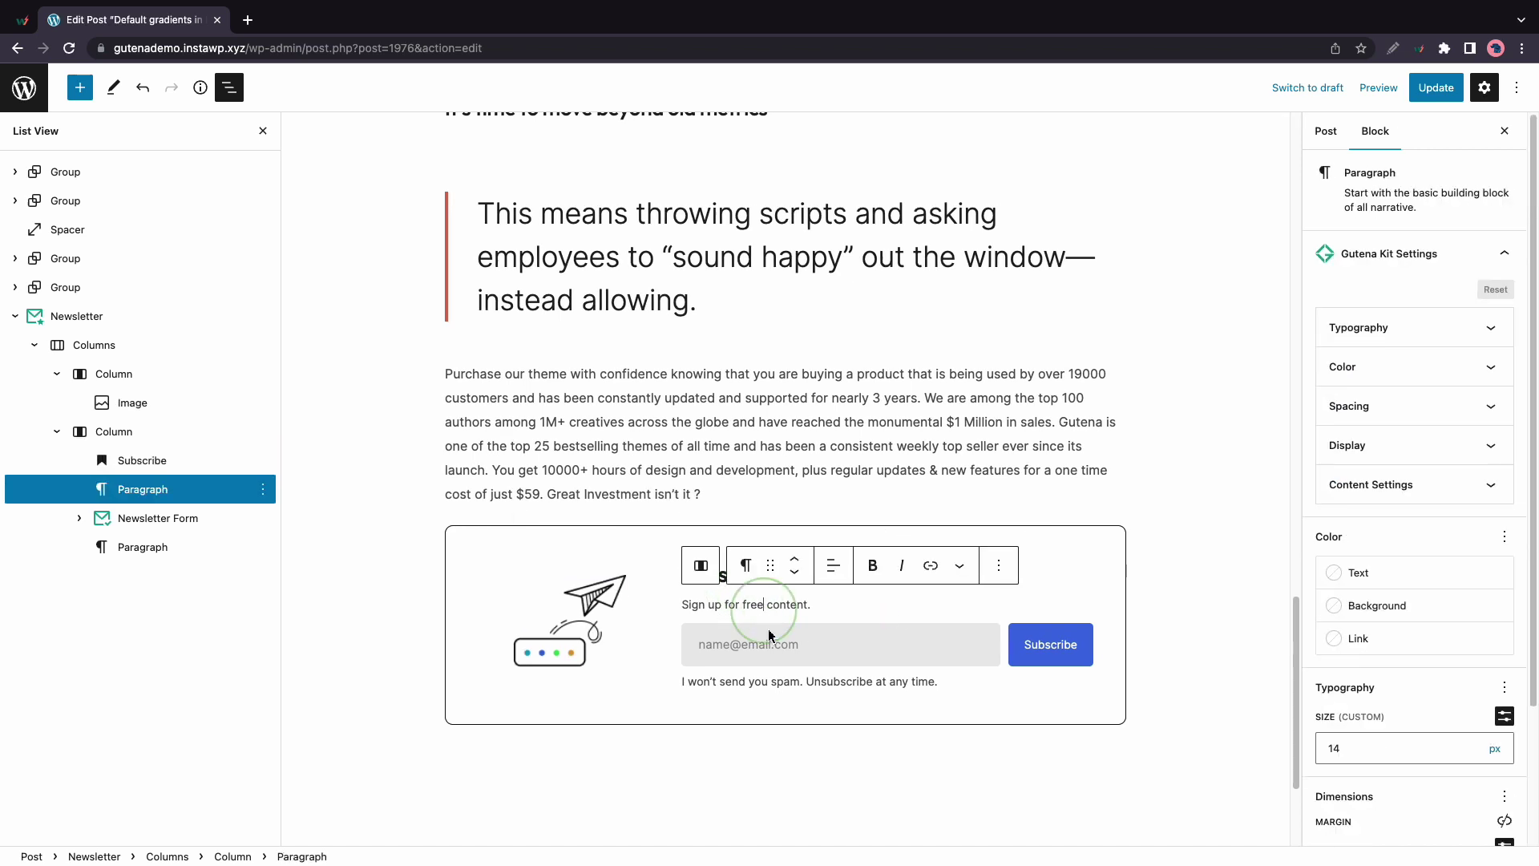
click(780, 678)
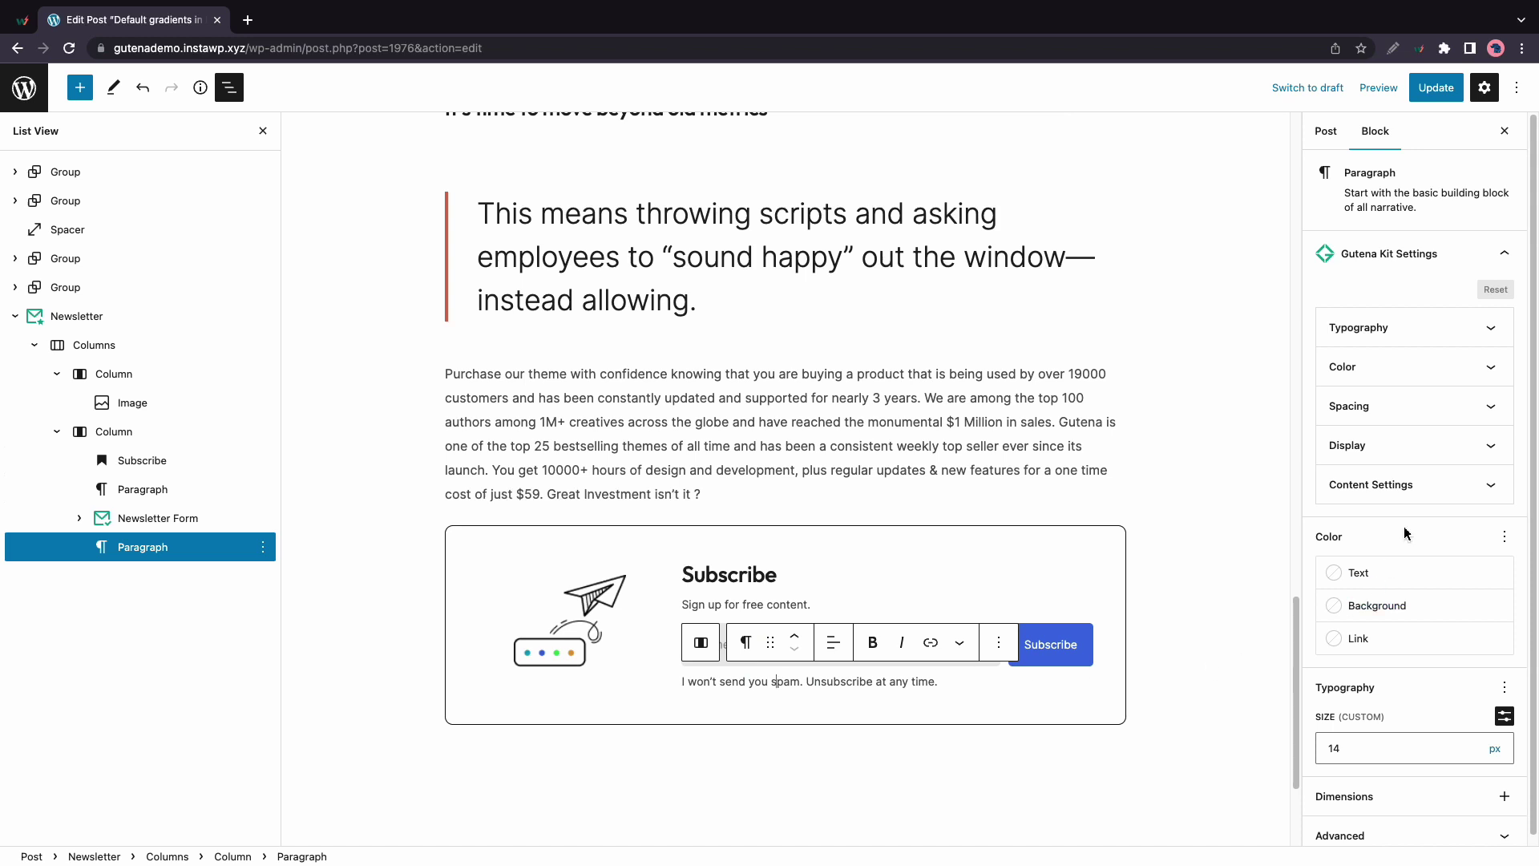
scroll(1403, 441, down, 1)
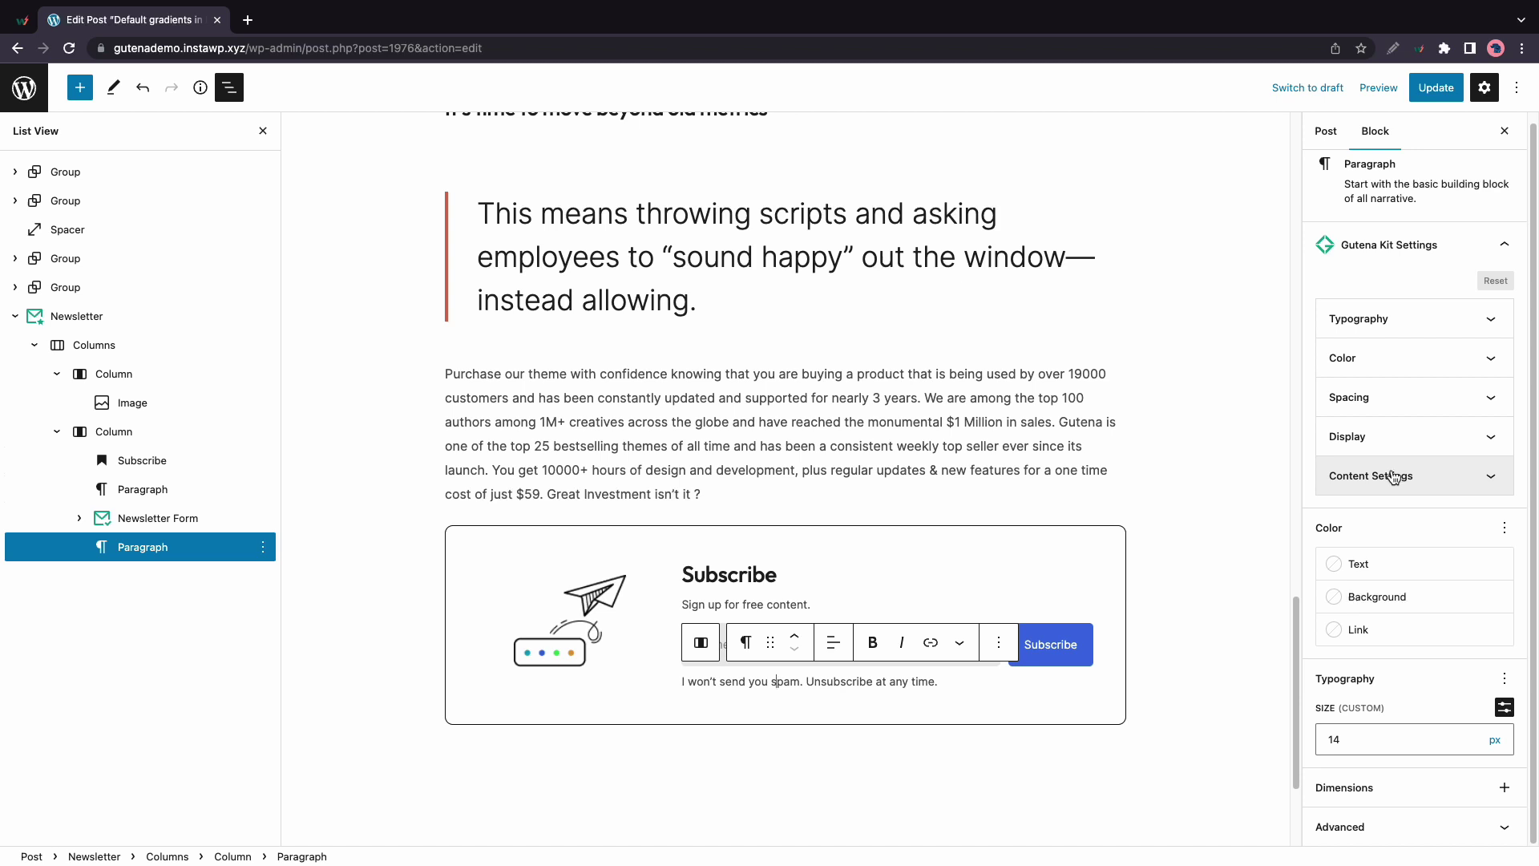
Set the Newsletter Form layout to side by side with a 10 px input gap
click(165, 518)
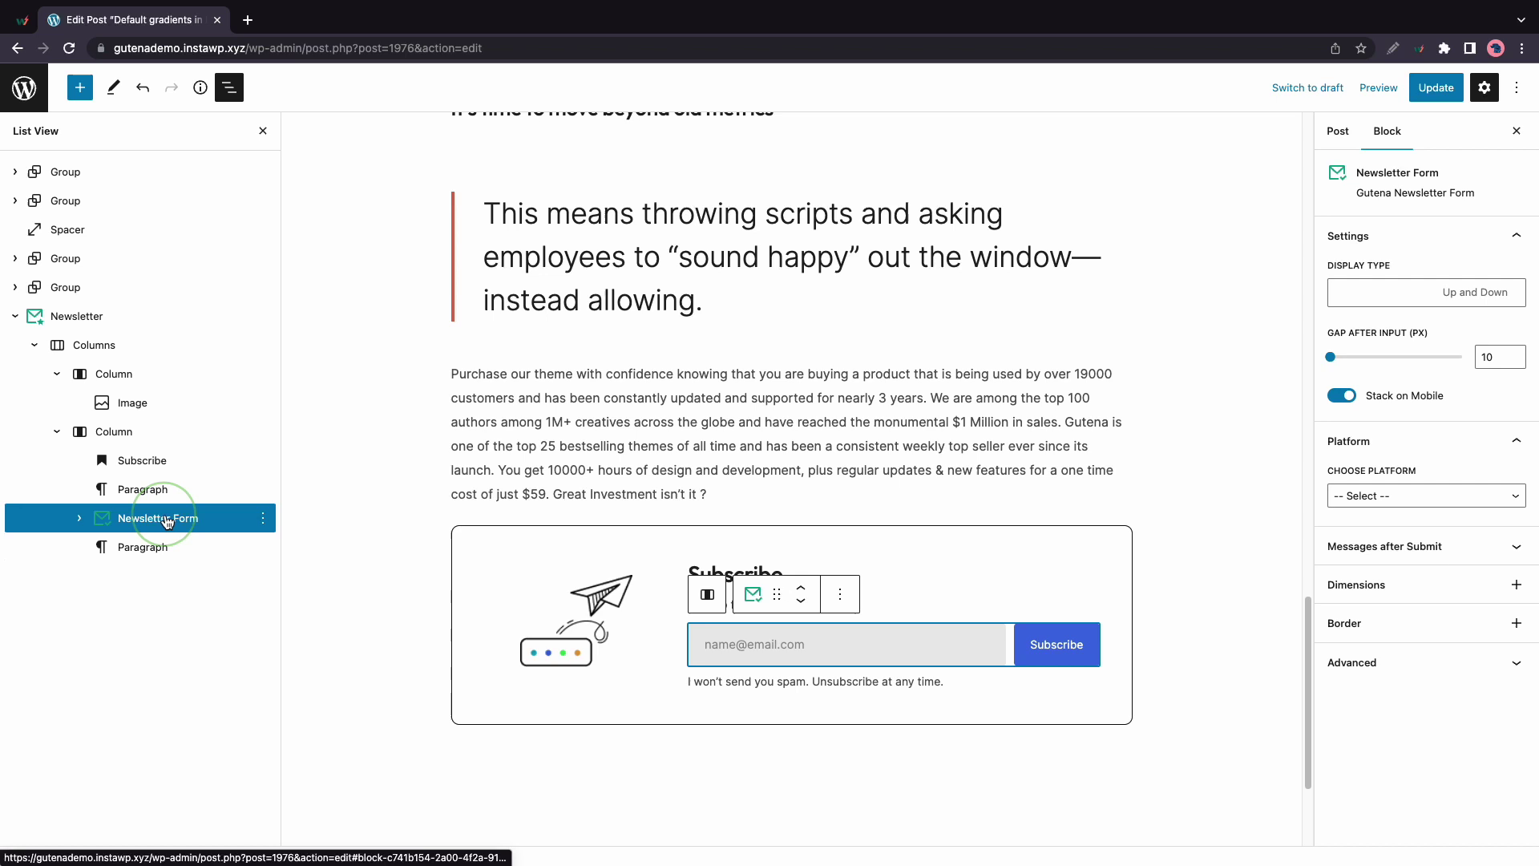
click(79, 519)
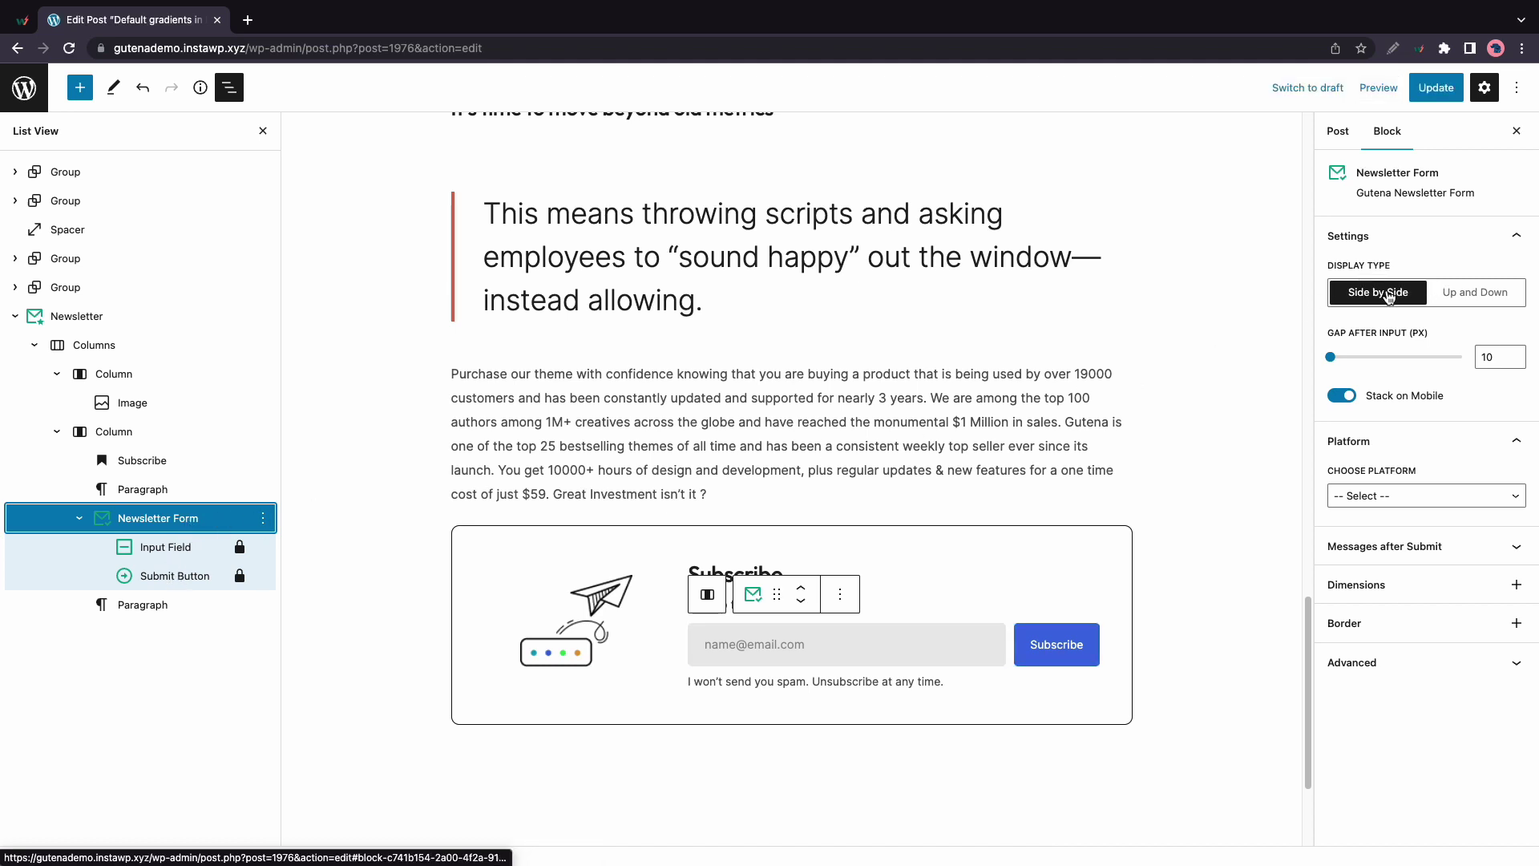
click(1443, 294)
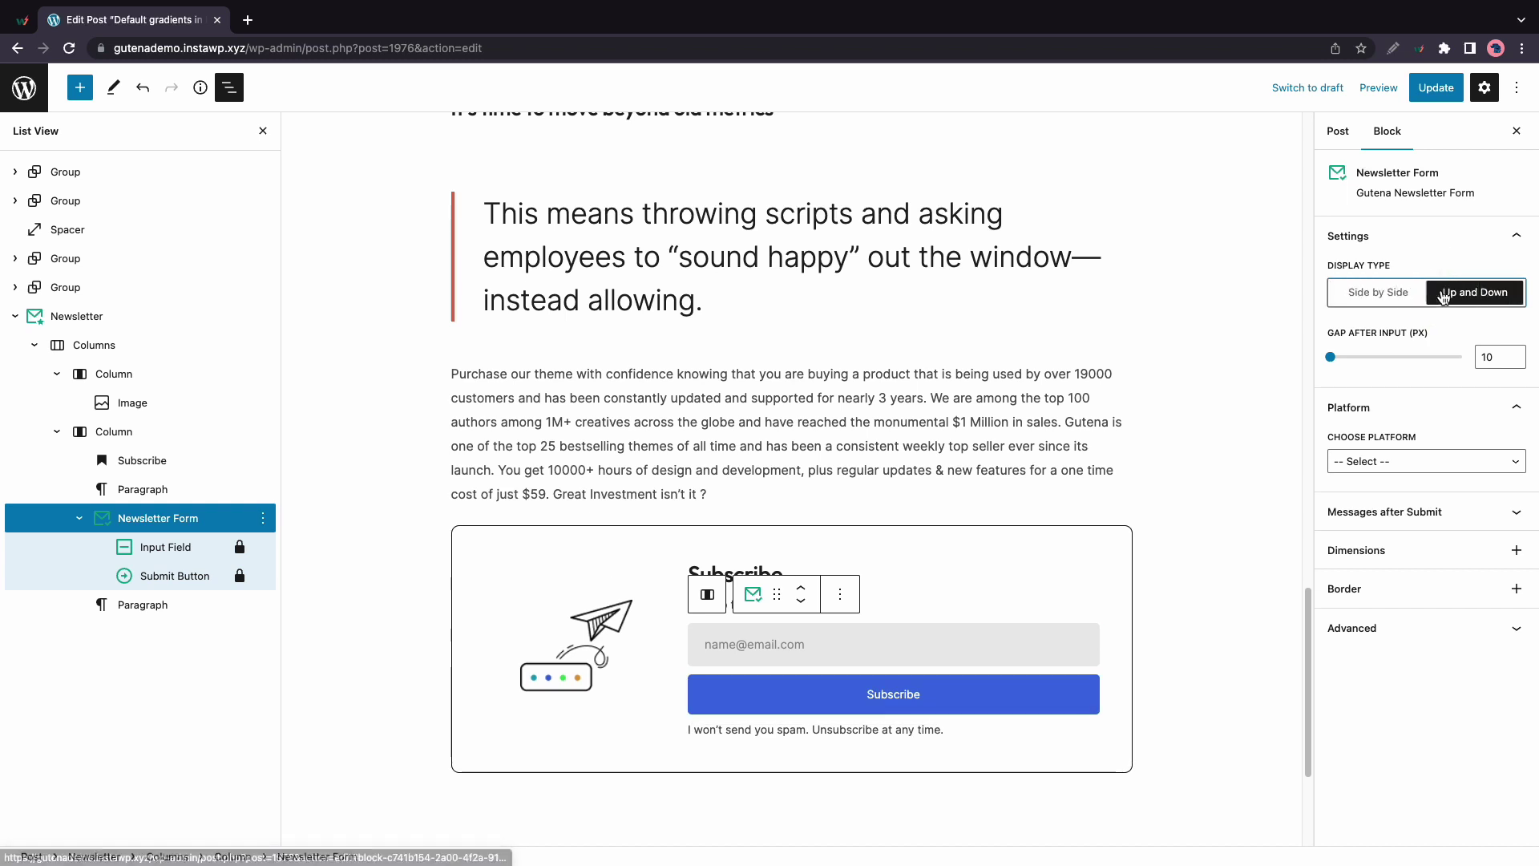
click(1415, 295)
click(1441, 297)
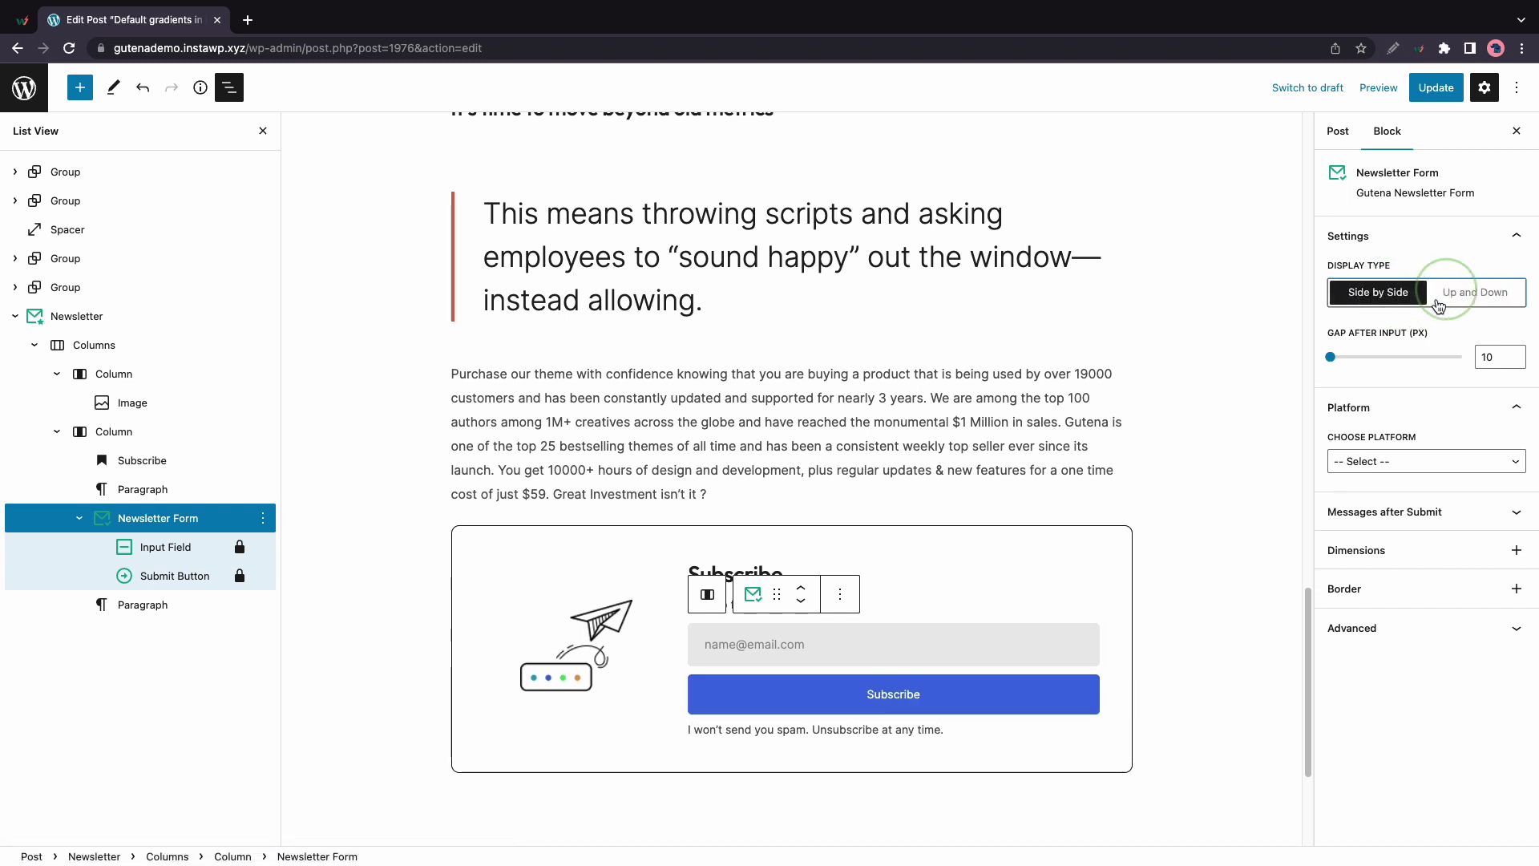
click(1335, 357)
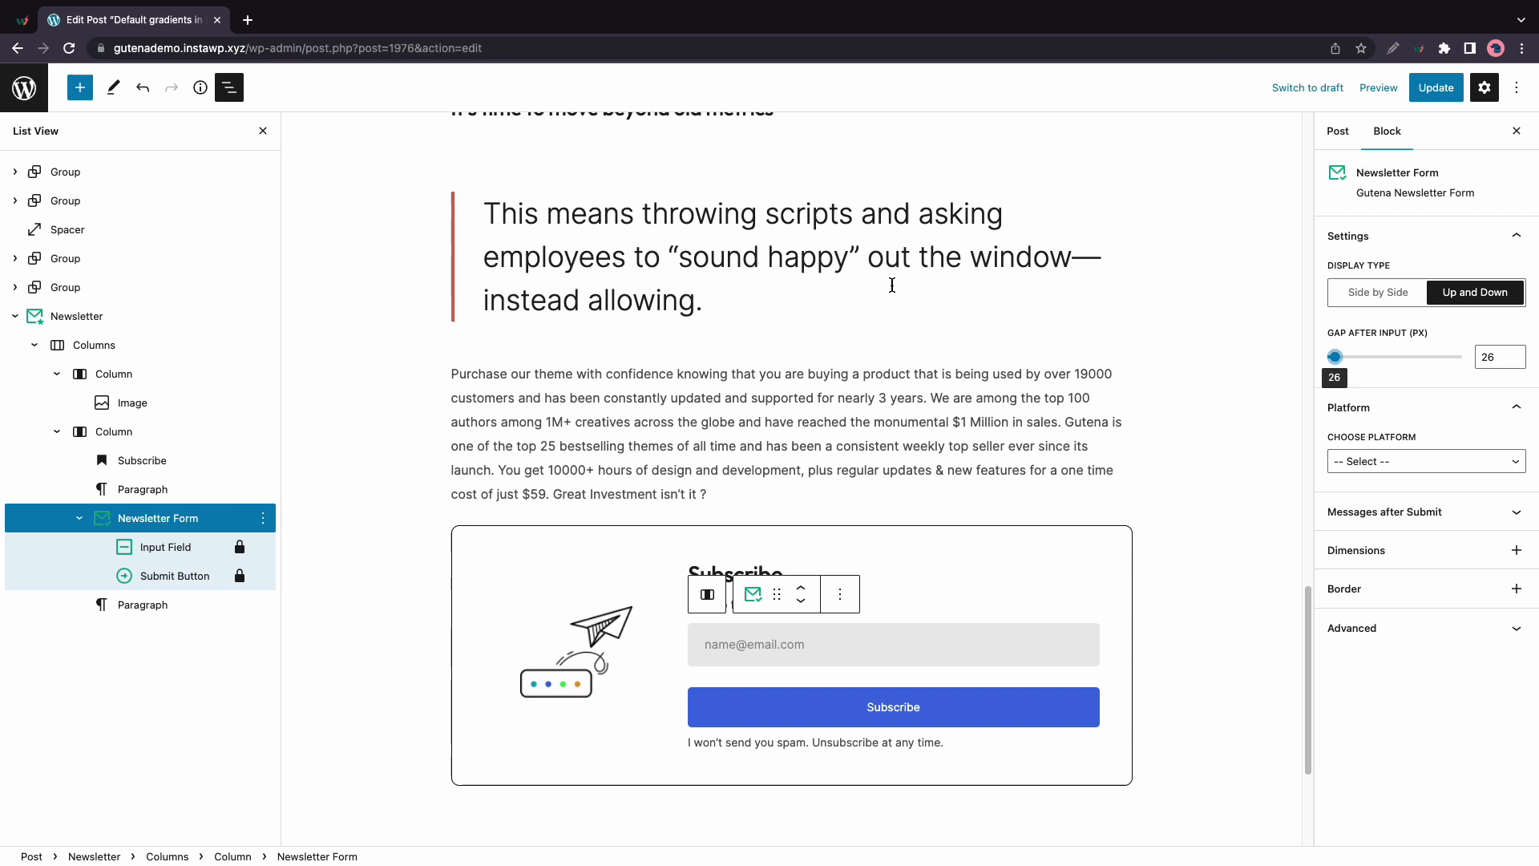
click(143, 88)
click(1380, 302)
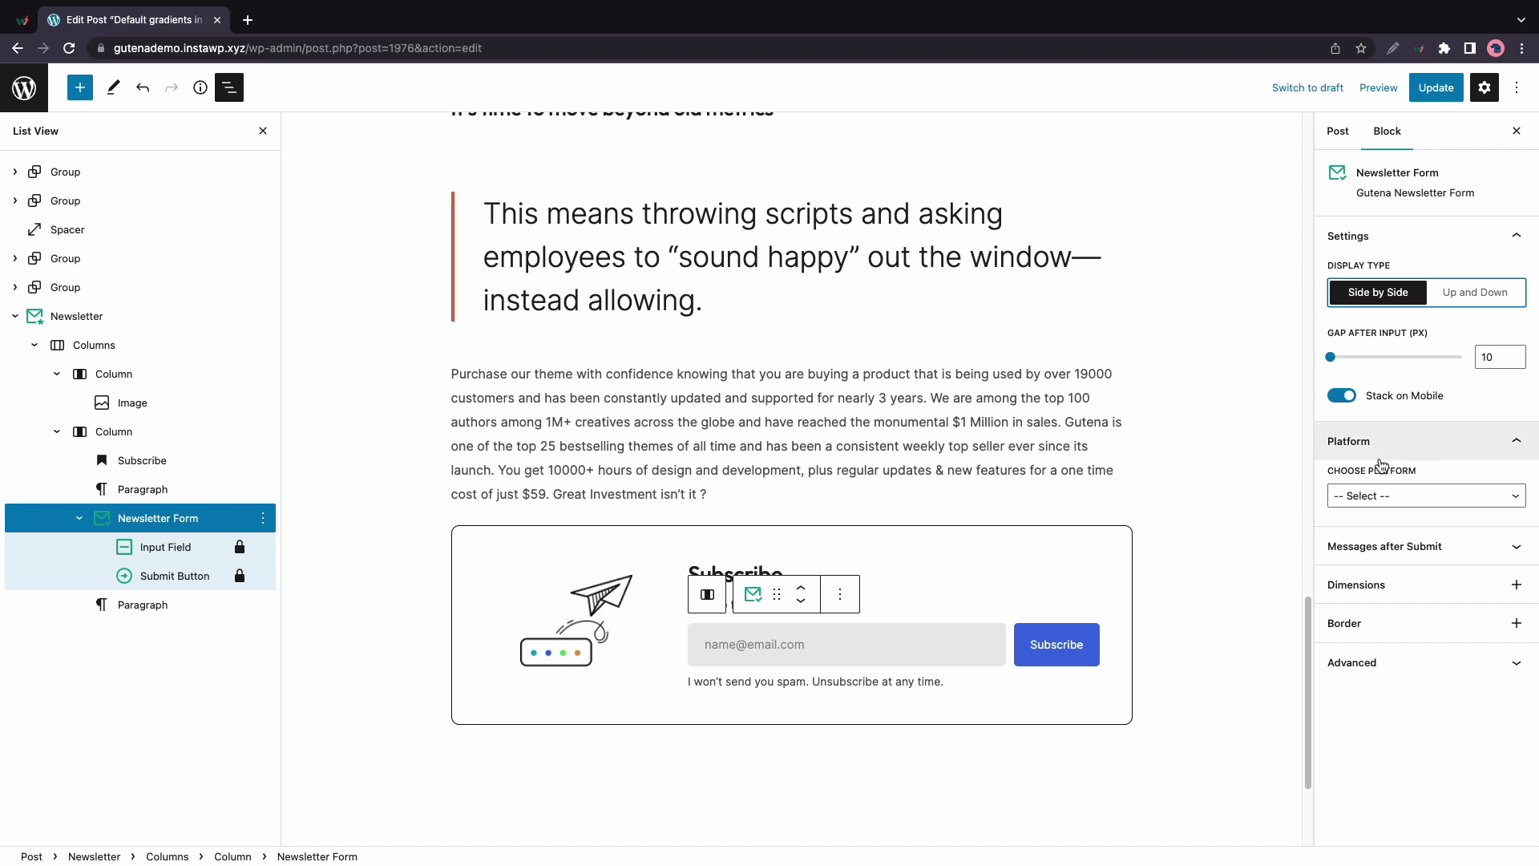
Choose Mailchimp as the Newsletter Form's platform
click(1388, 497)
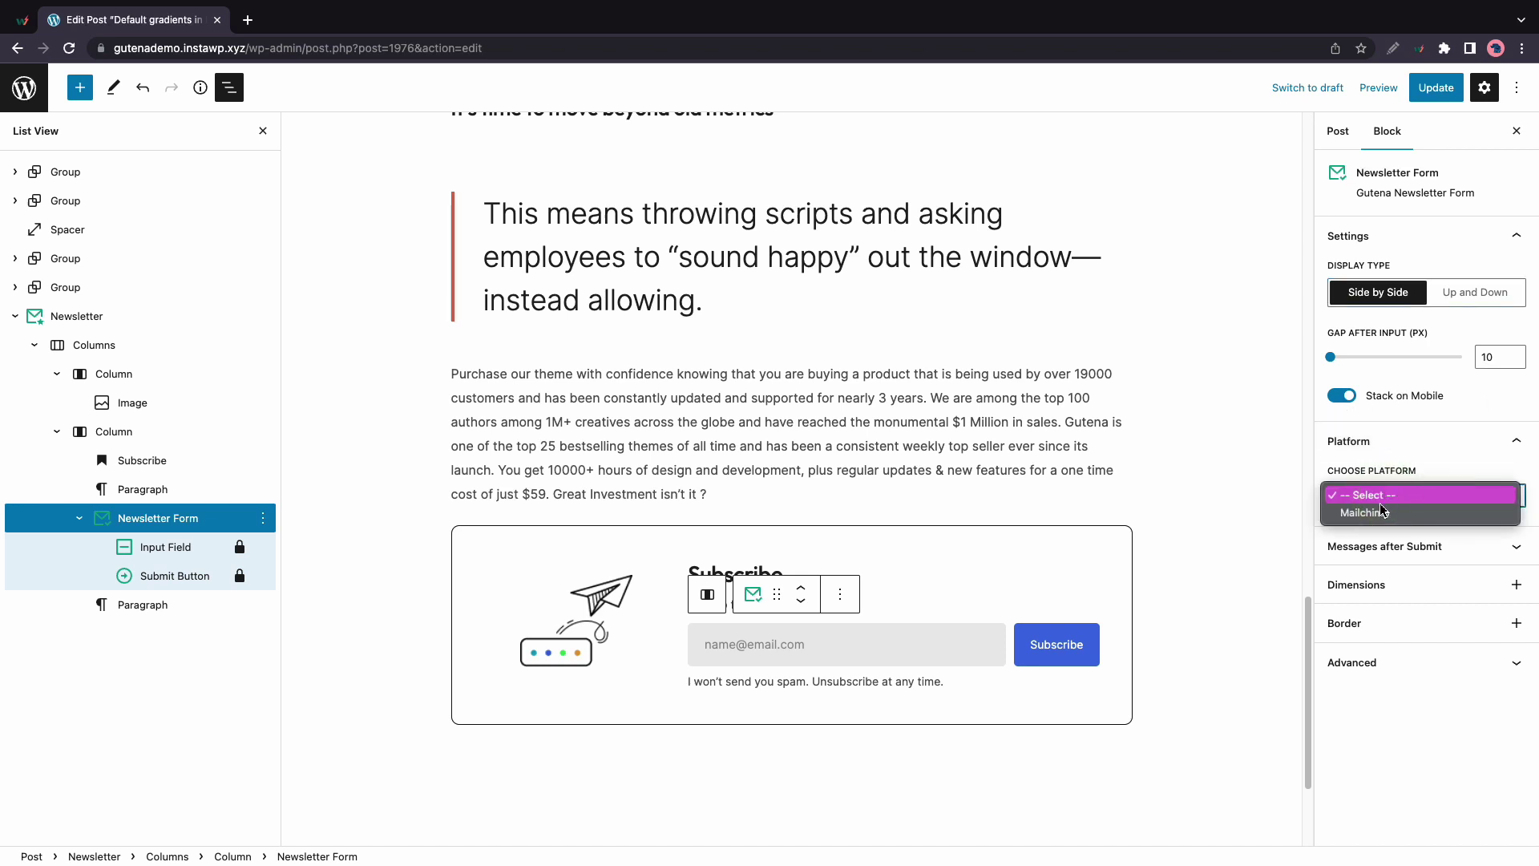
click(1382, 512)
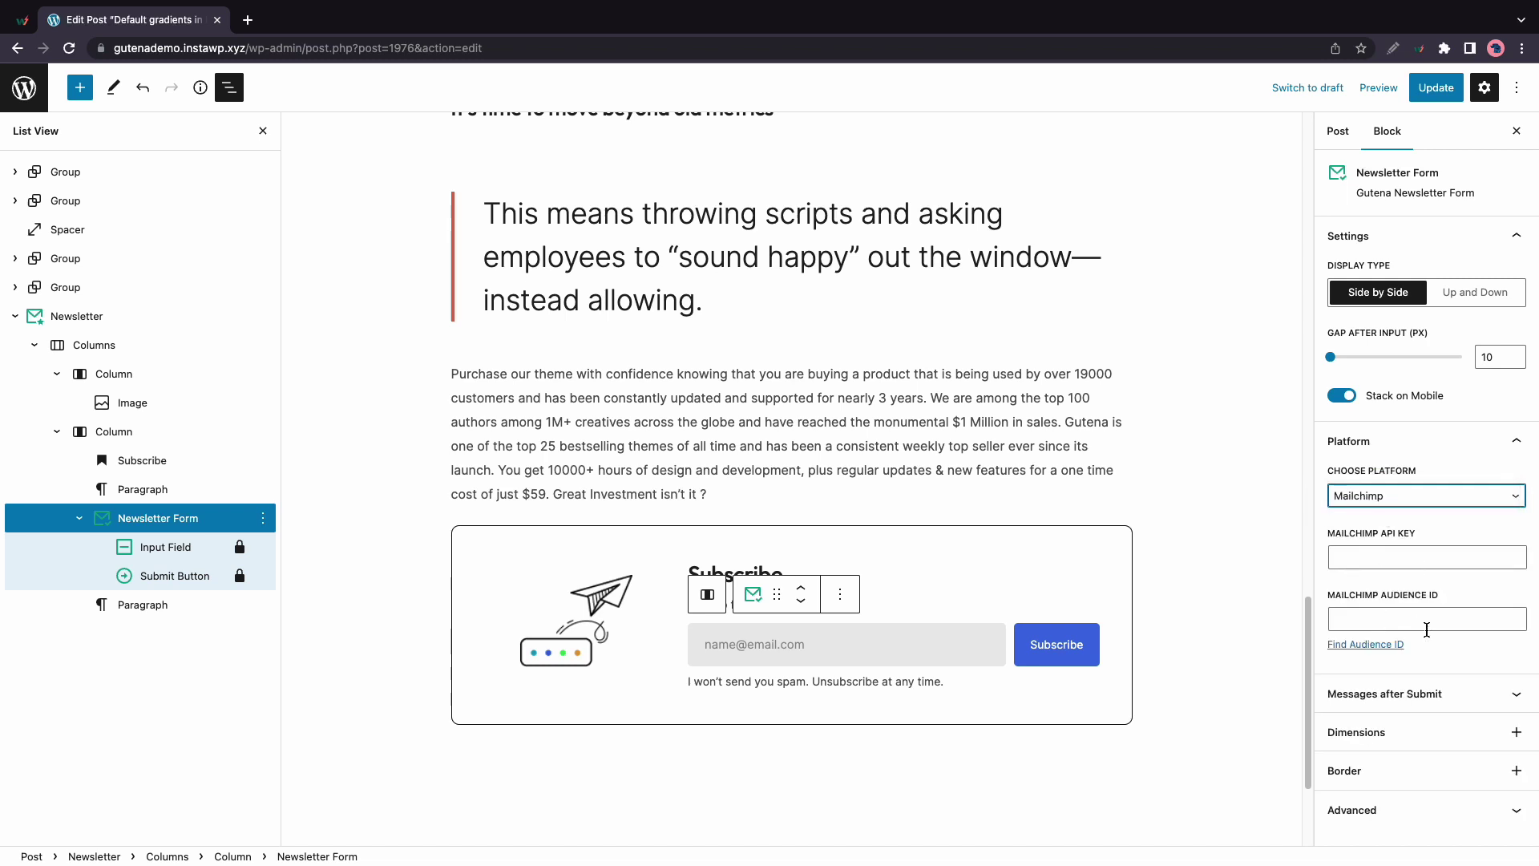
Open Mailchimp in a new tab and go from the dashboard to the account Profile page
click(258, 26)
text(mail)
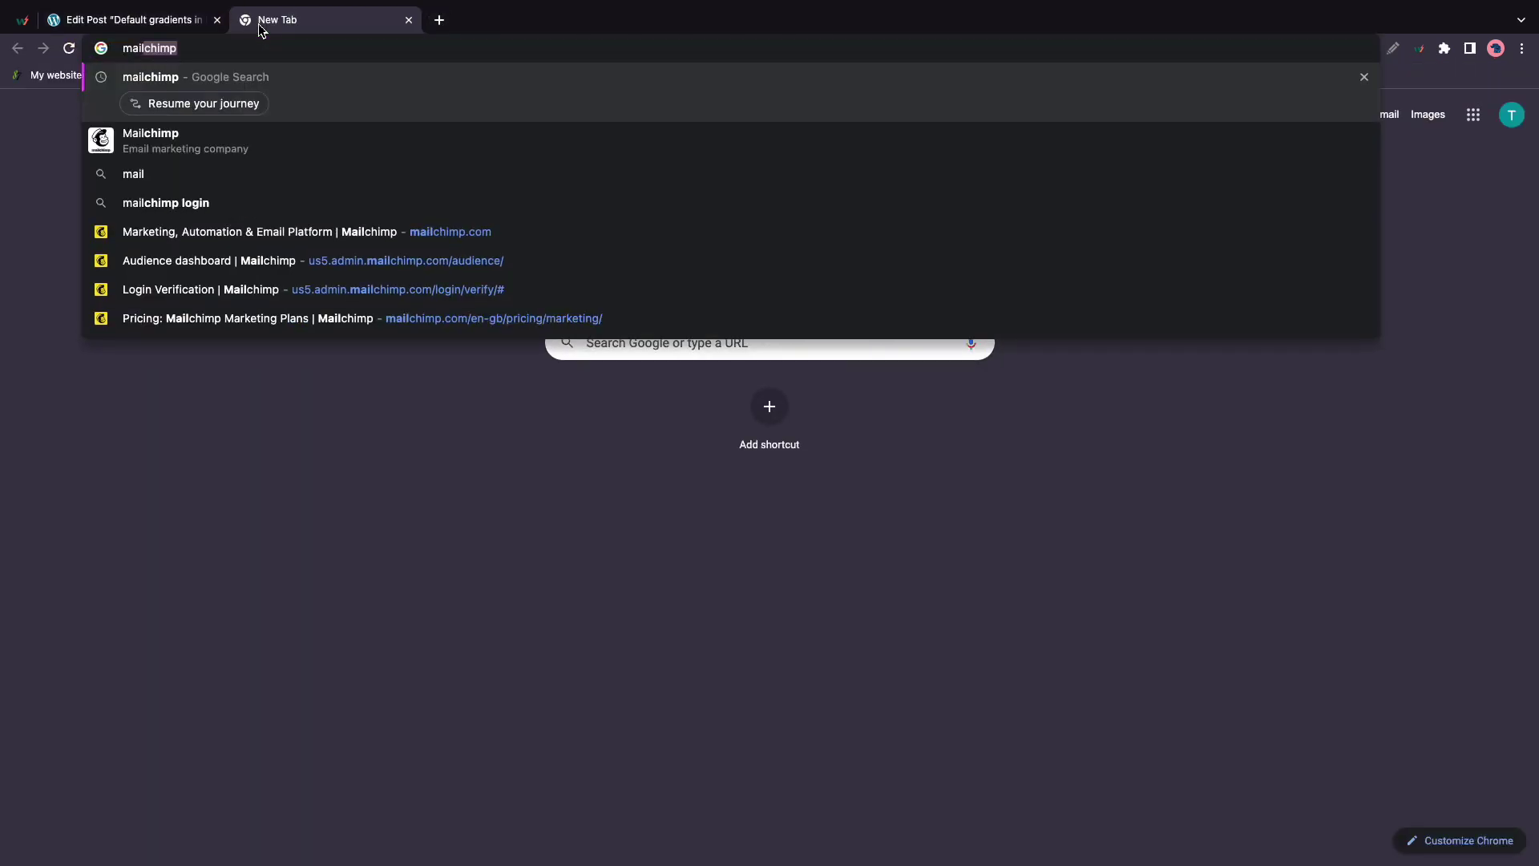
key(Return)
click(230, 241)
mouse_move(1411, 108)
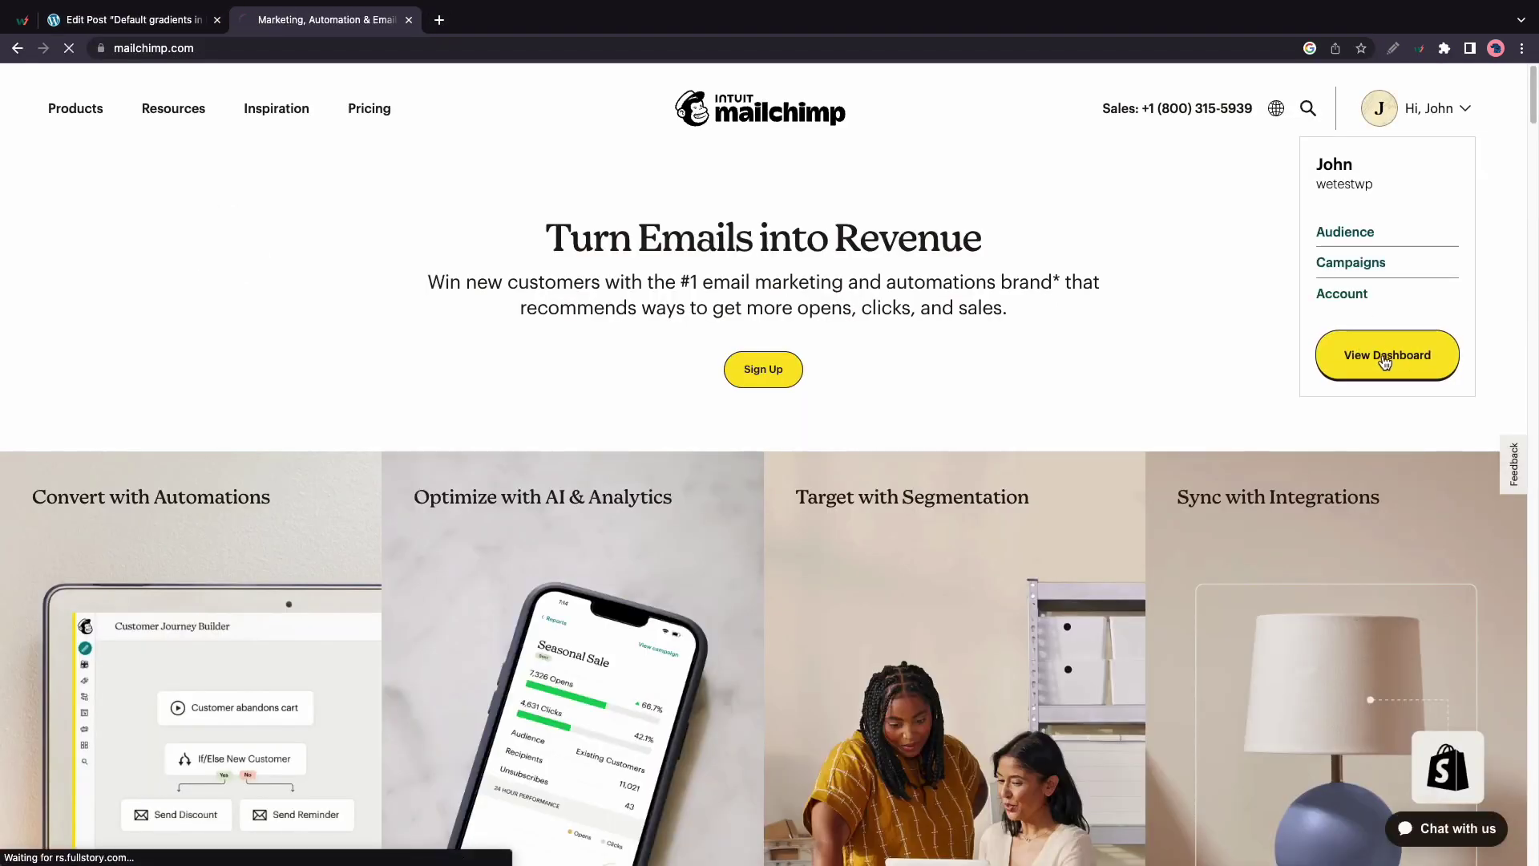
click(1385, 361)
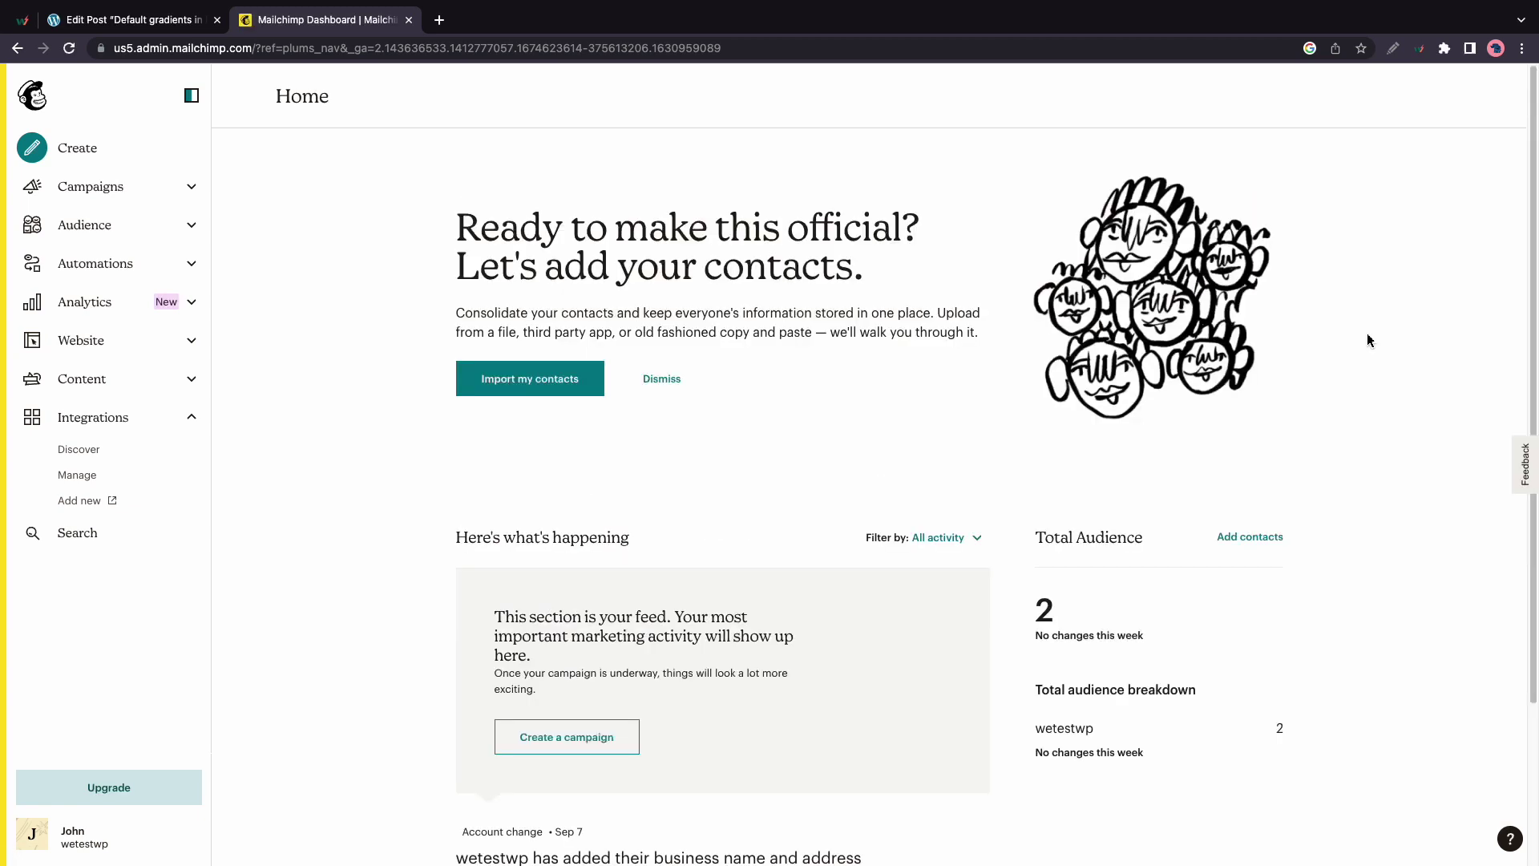
click(33, 838)
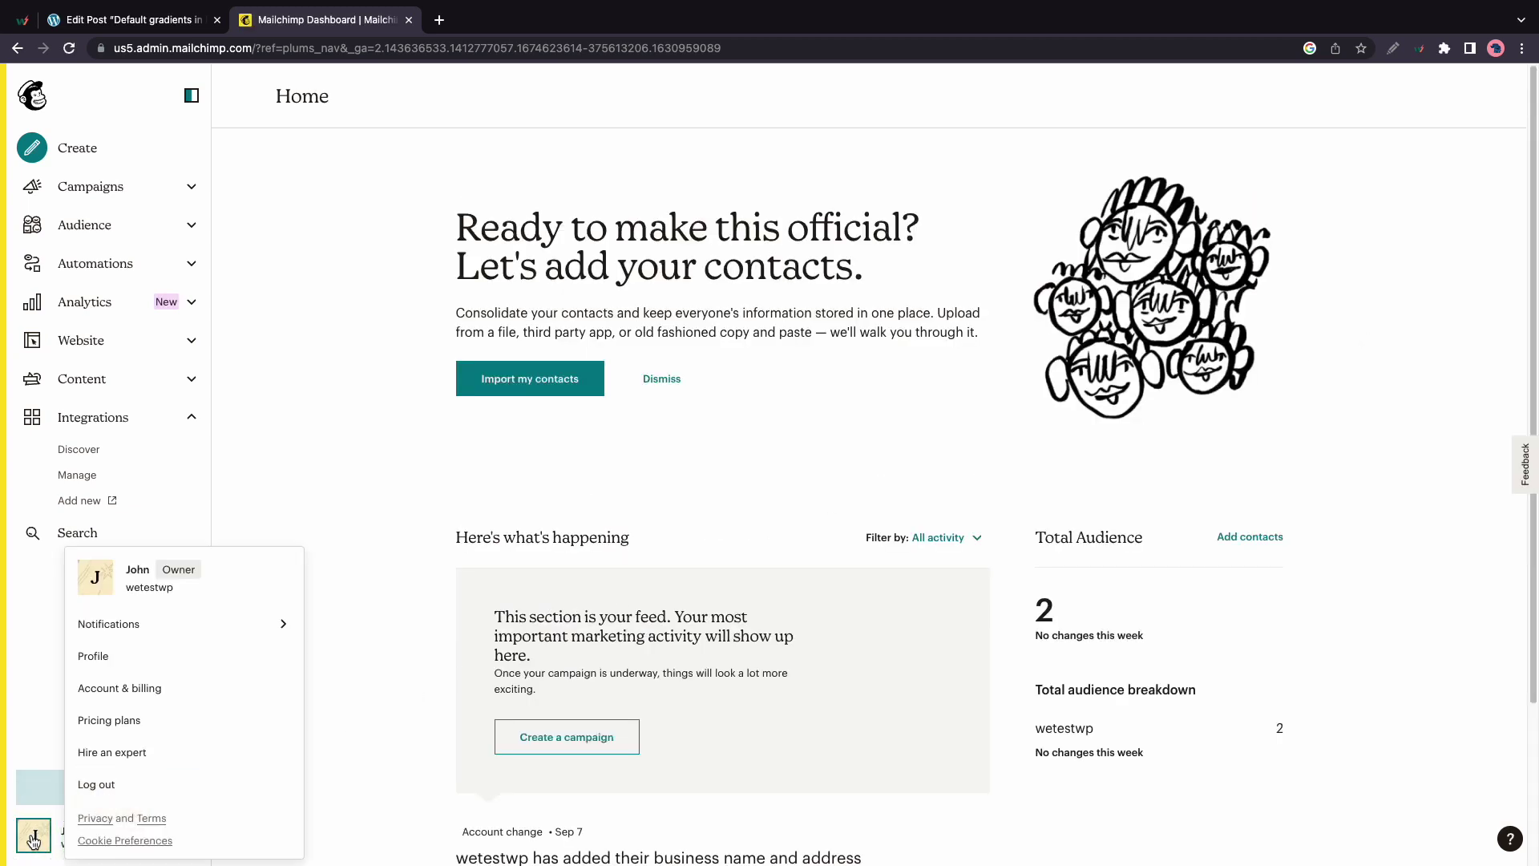
click(104, 659)
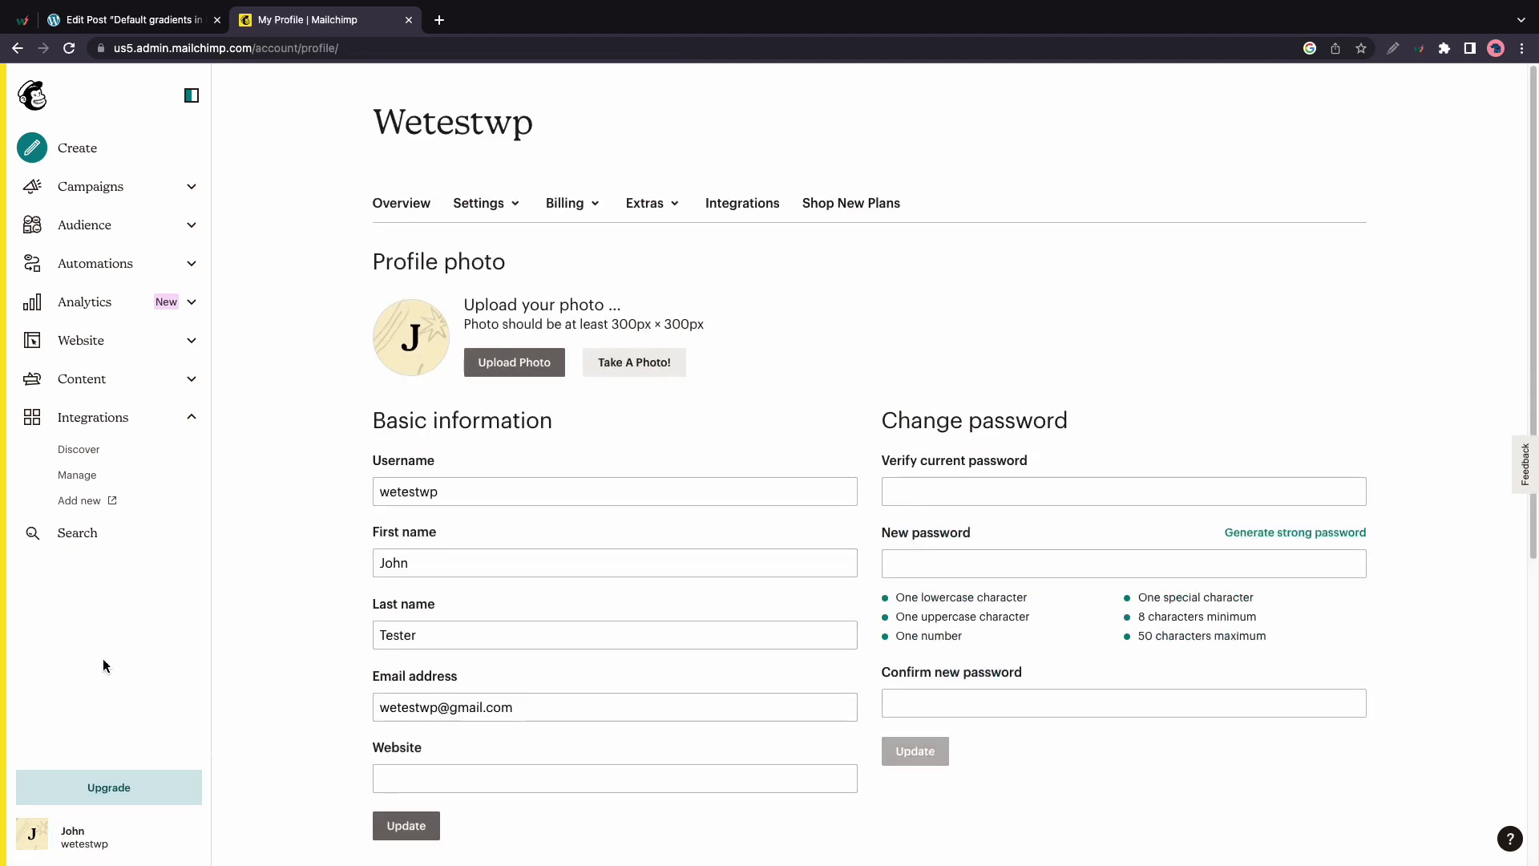
Create a new Mailchimp API key under Extras > API keys
click(678, 207)
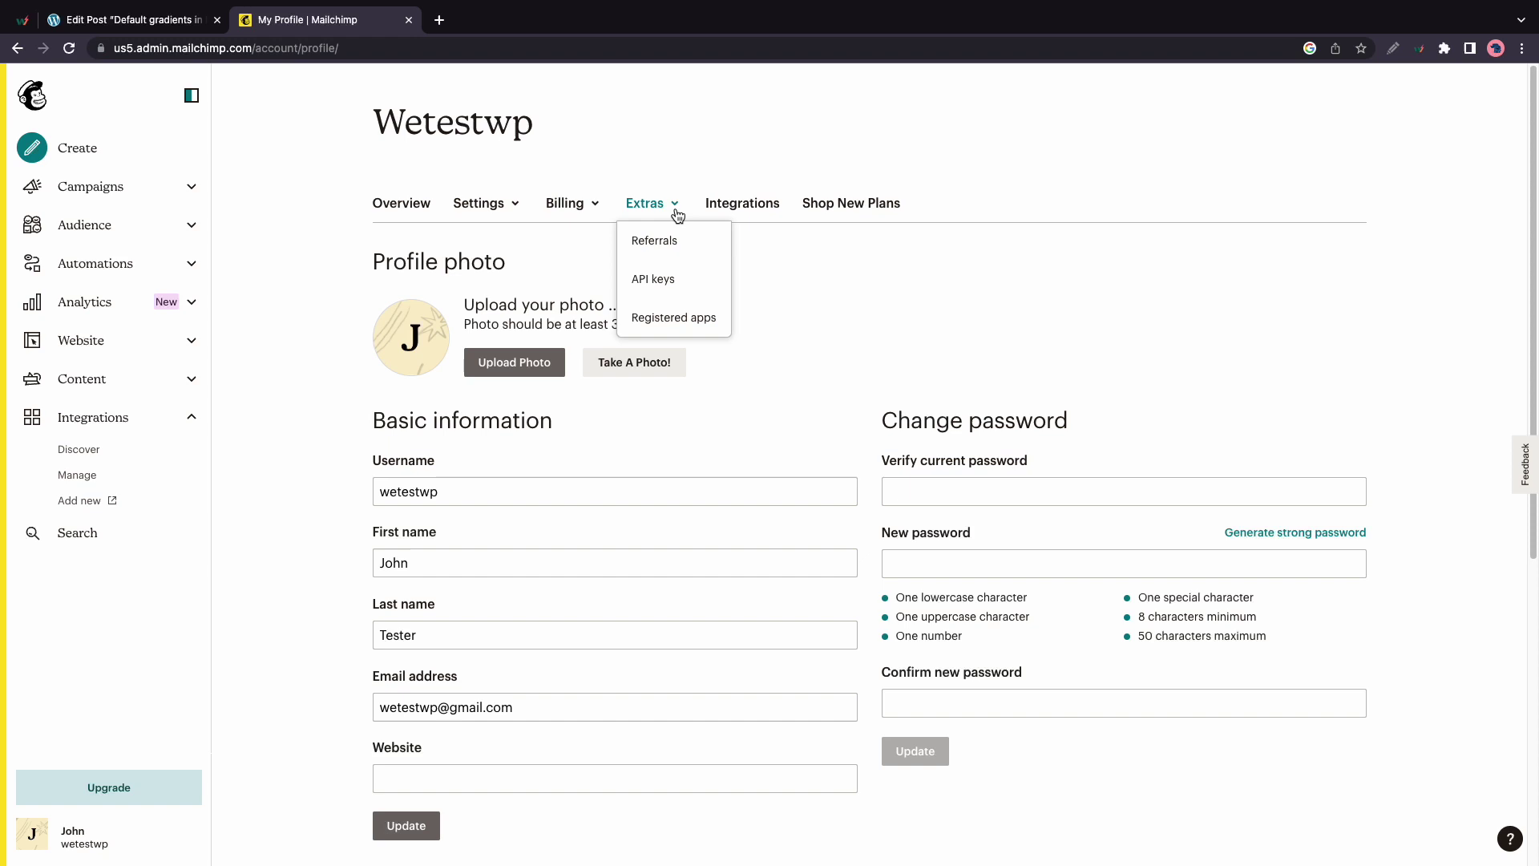
click(655, 279)
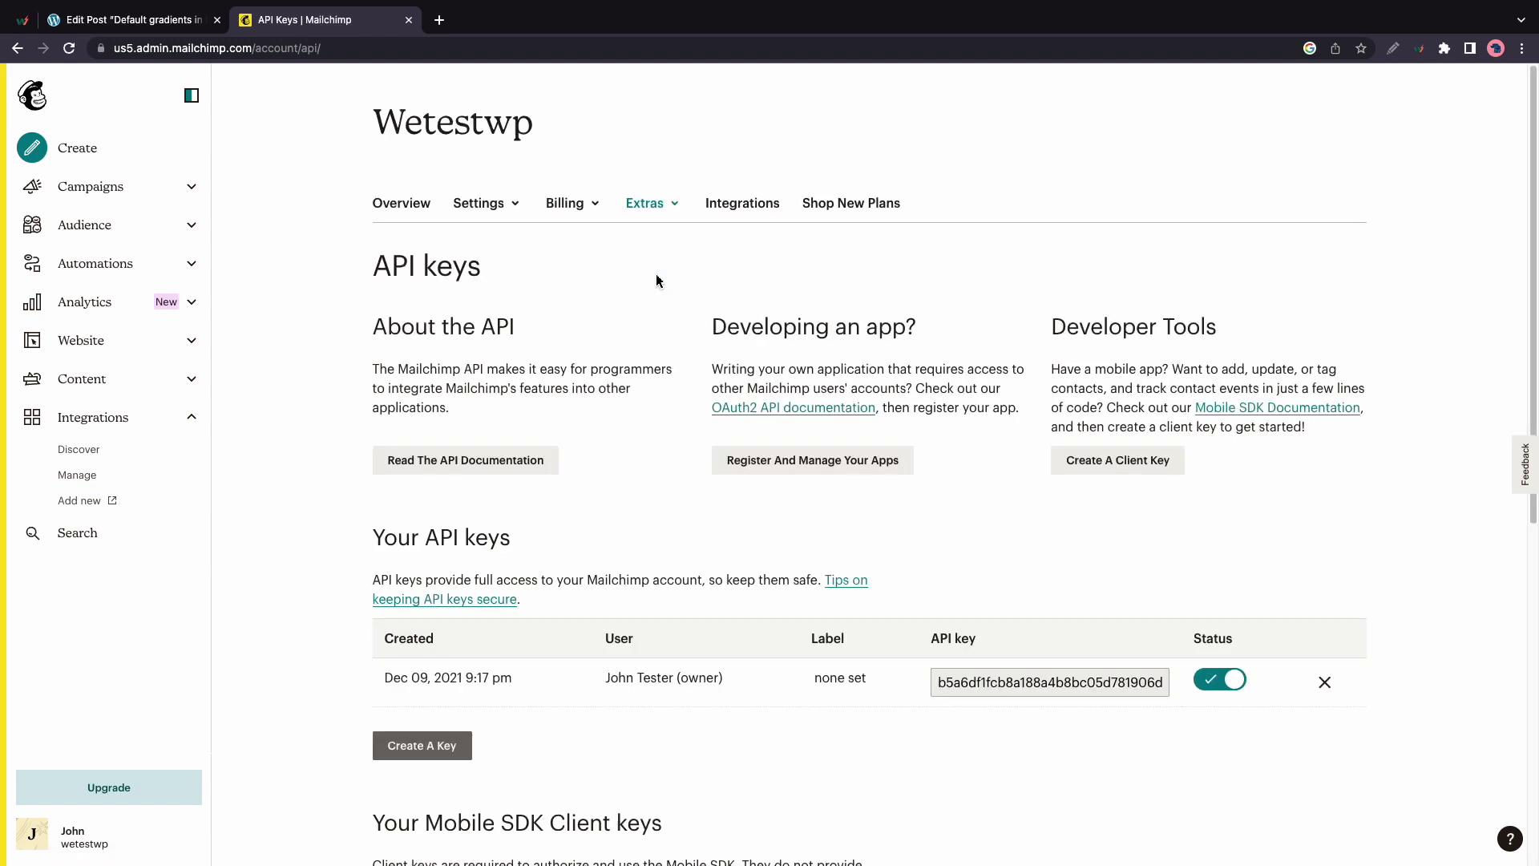
click(446, 744)
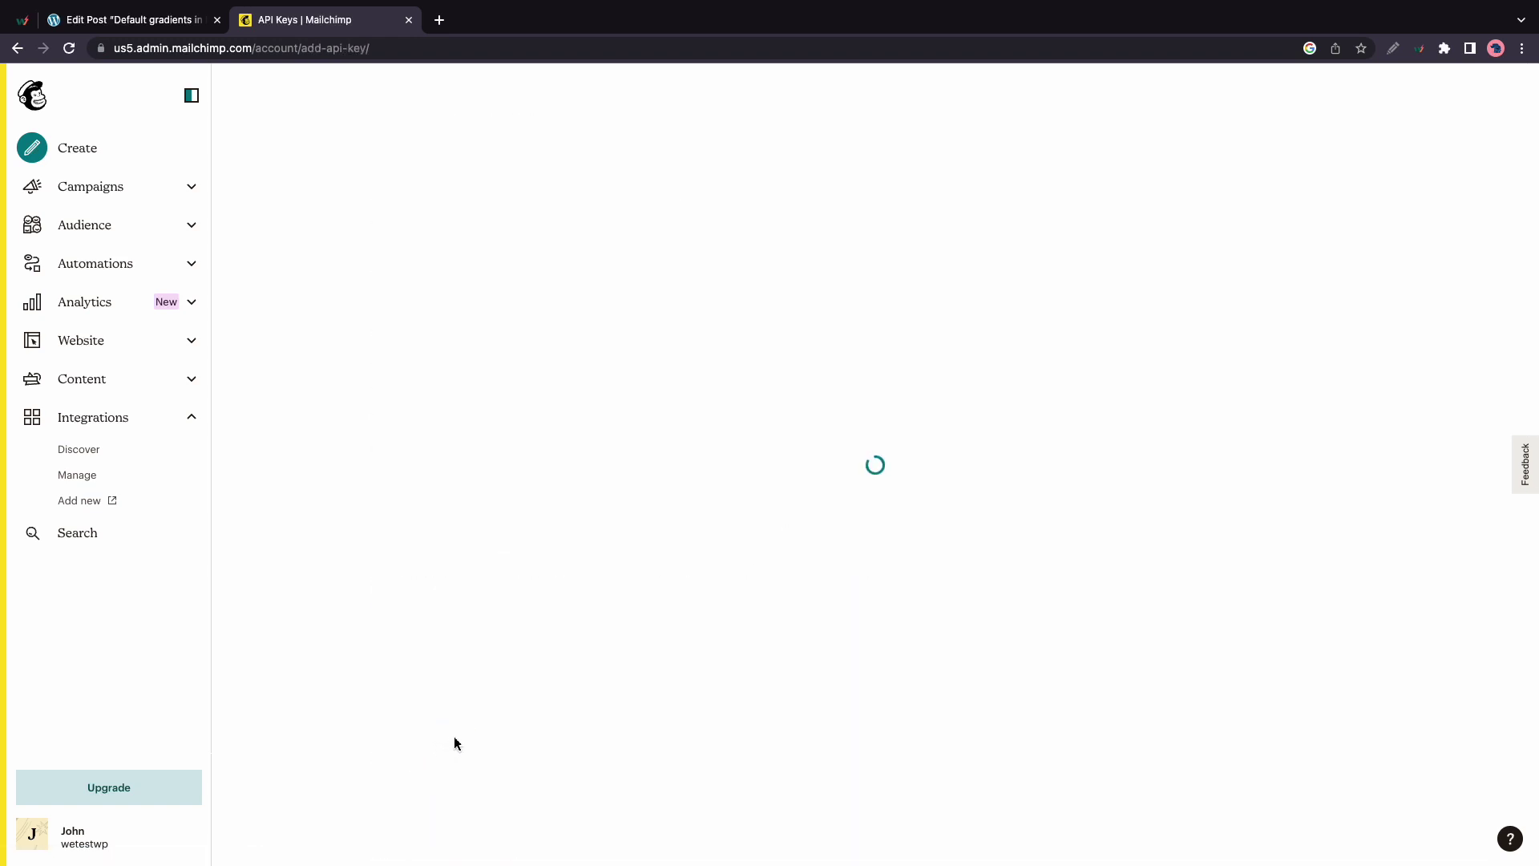
Copy the older Dec 09, 2021 API key and switch back to the WordPress editor
scroll(574, 720, down, 2)
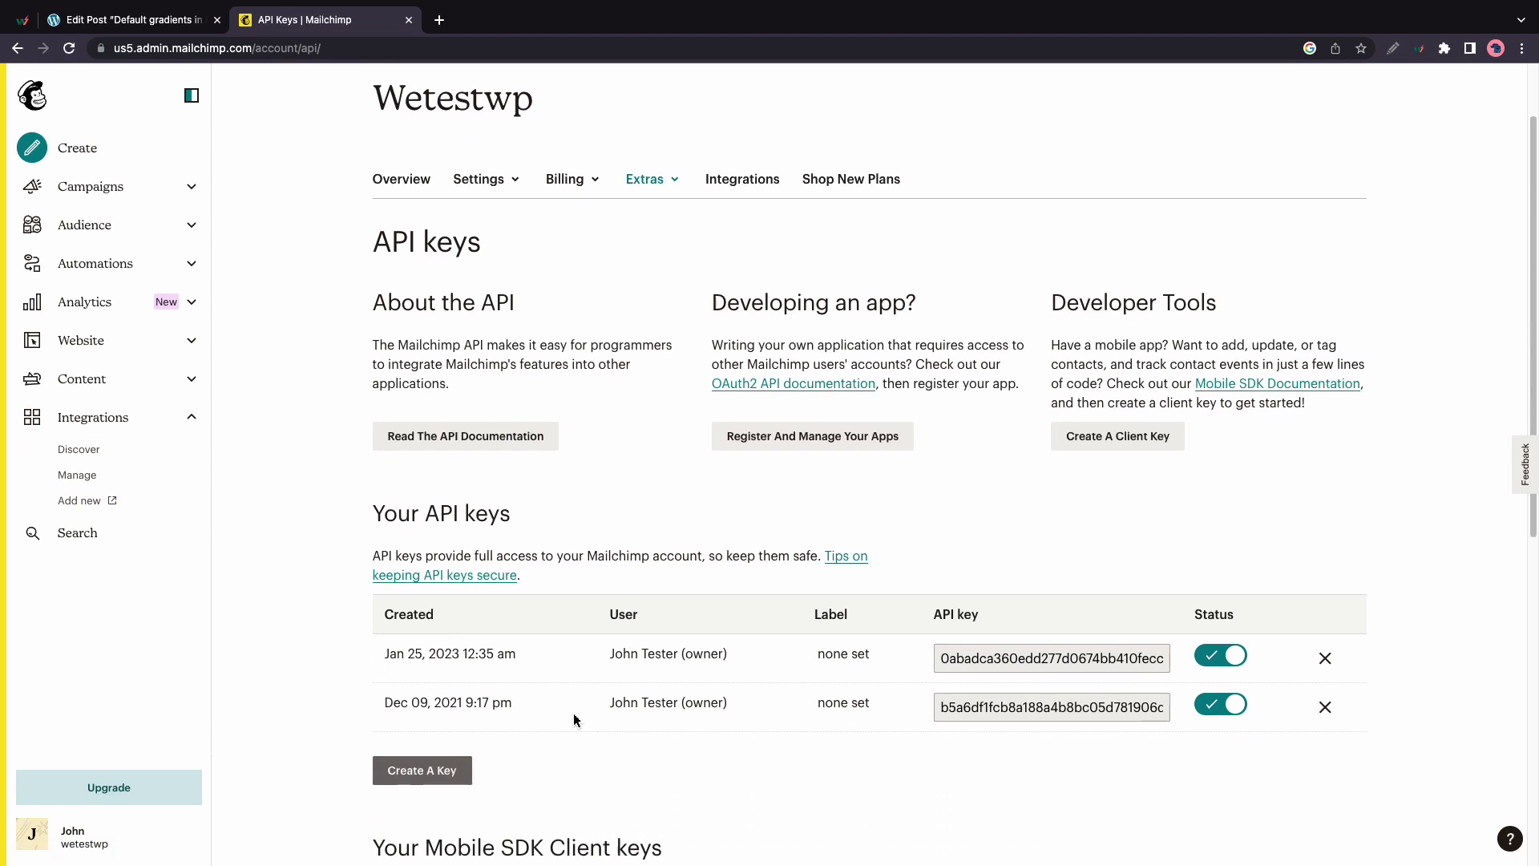
click(1031, 709)
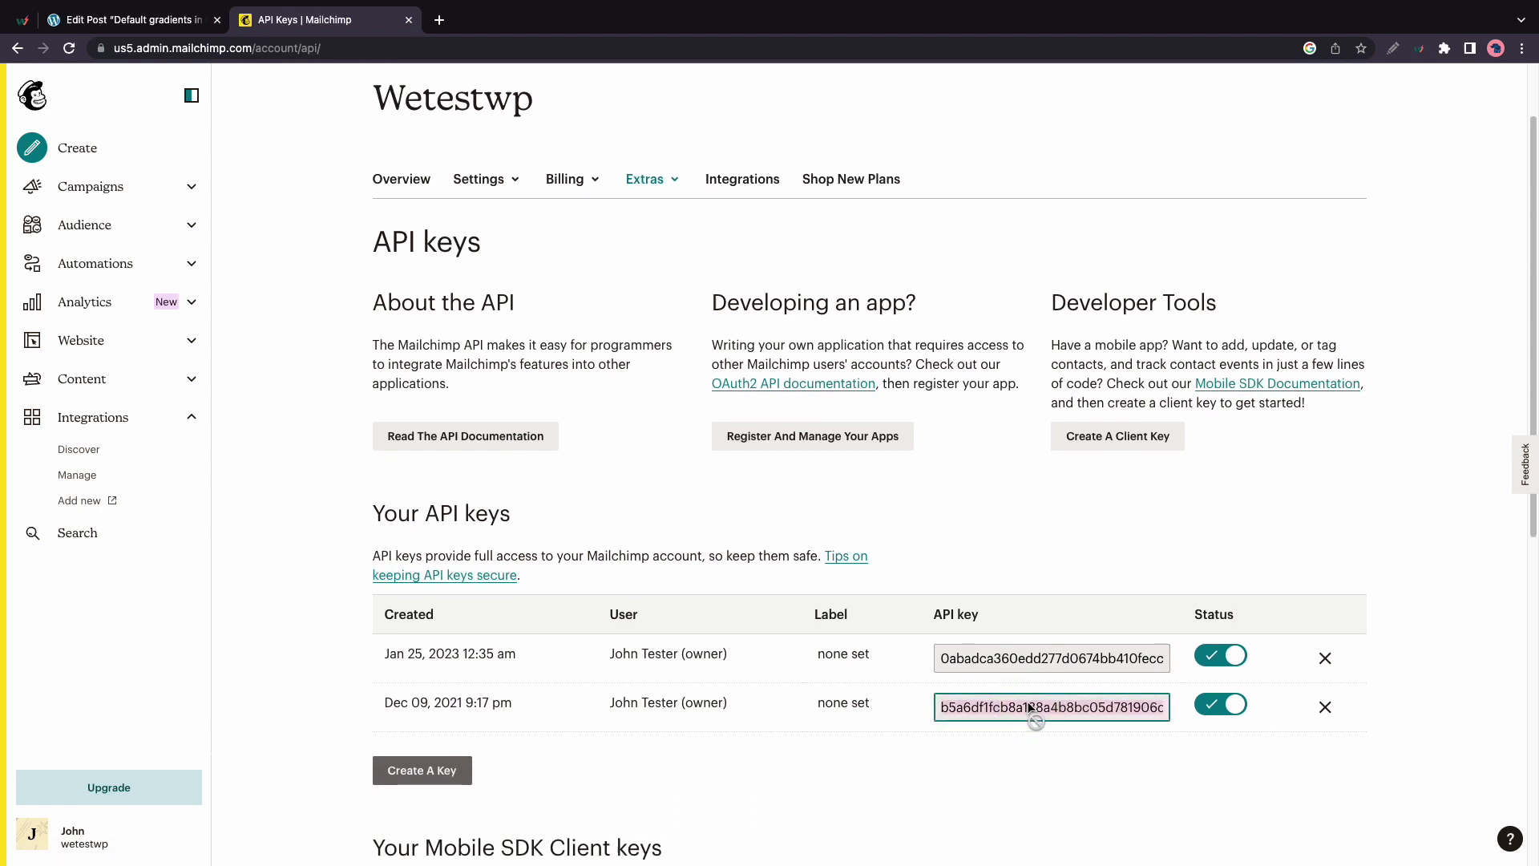
right_click(1031, 709)
click(1055, 681)
click(171, 24)
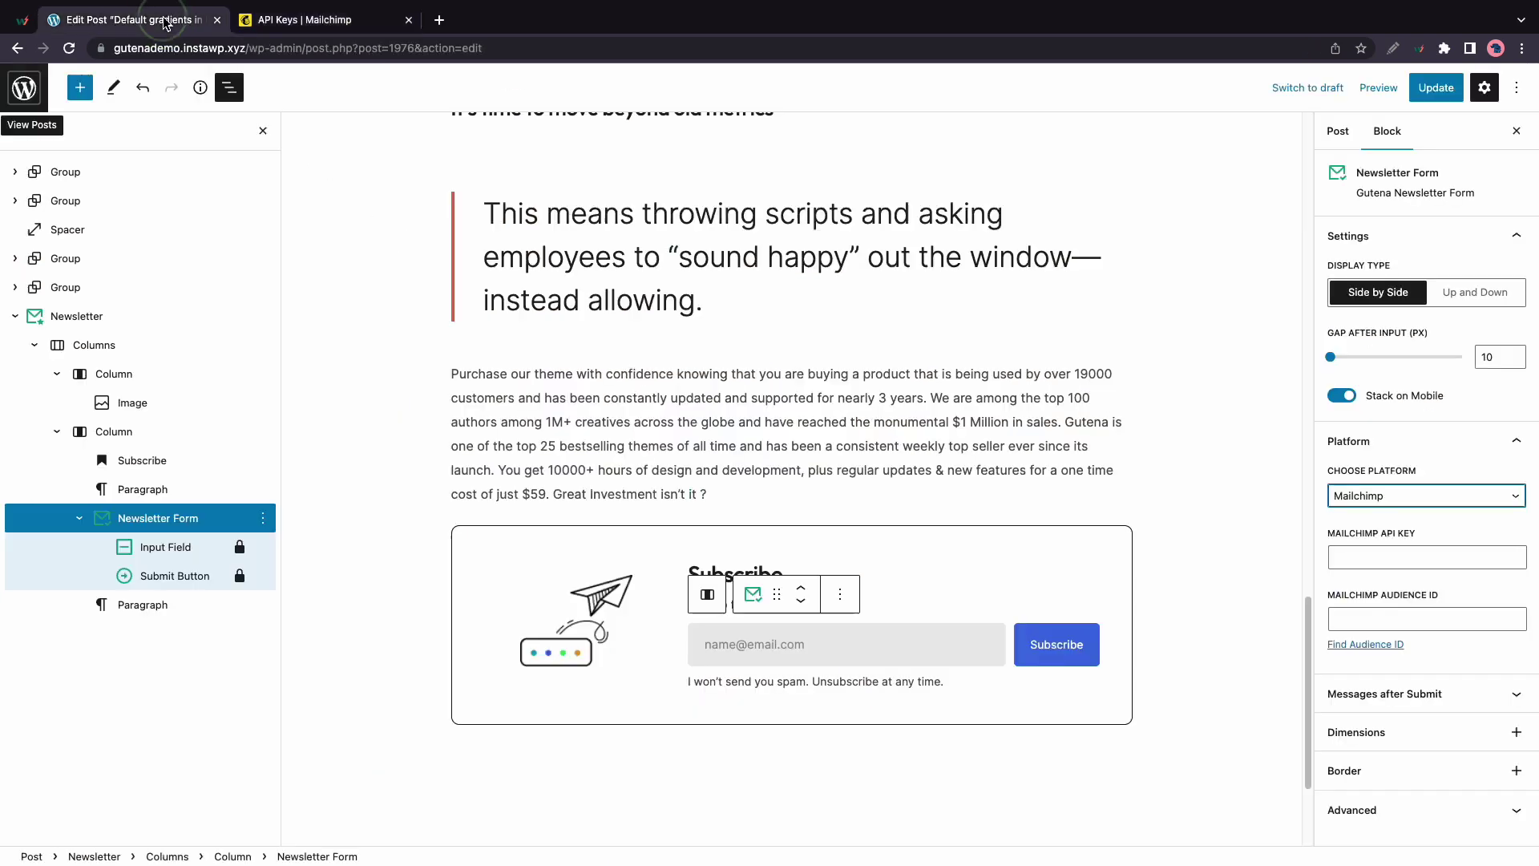
Paste the copied key into the Mailchimp API Key field, leaving Audience ID next
click(1412, 557)
right_click(1412, 557)
click(1190, 667)
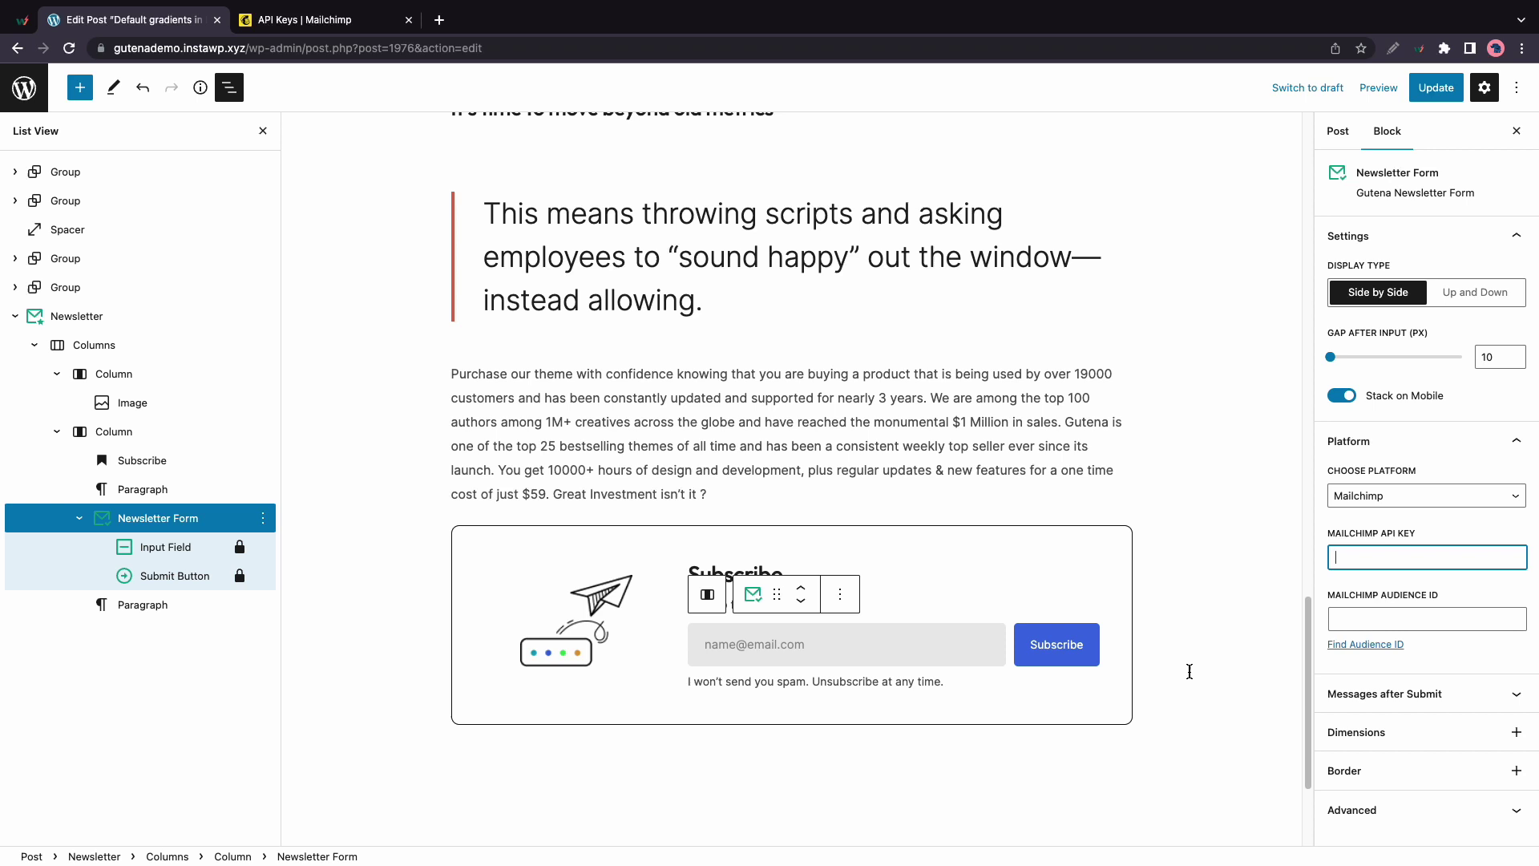
click(1404, 624)
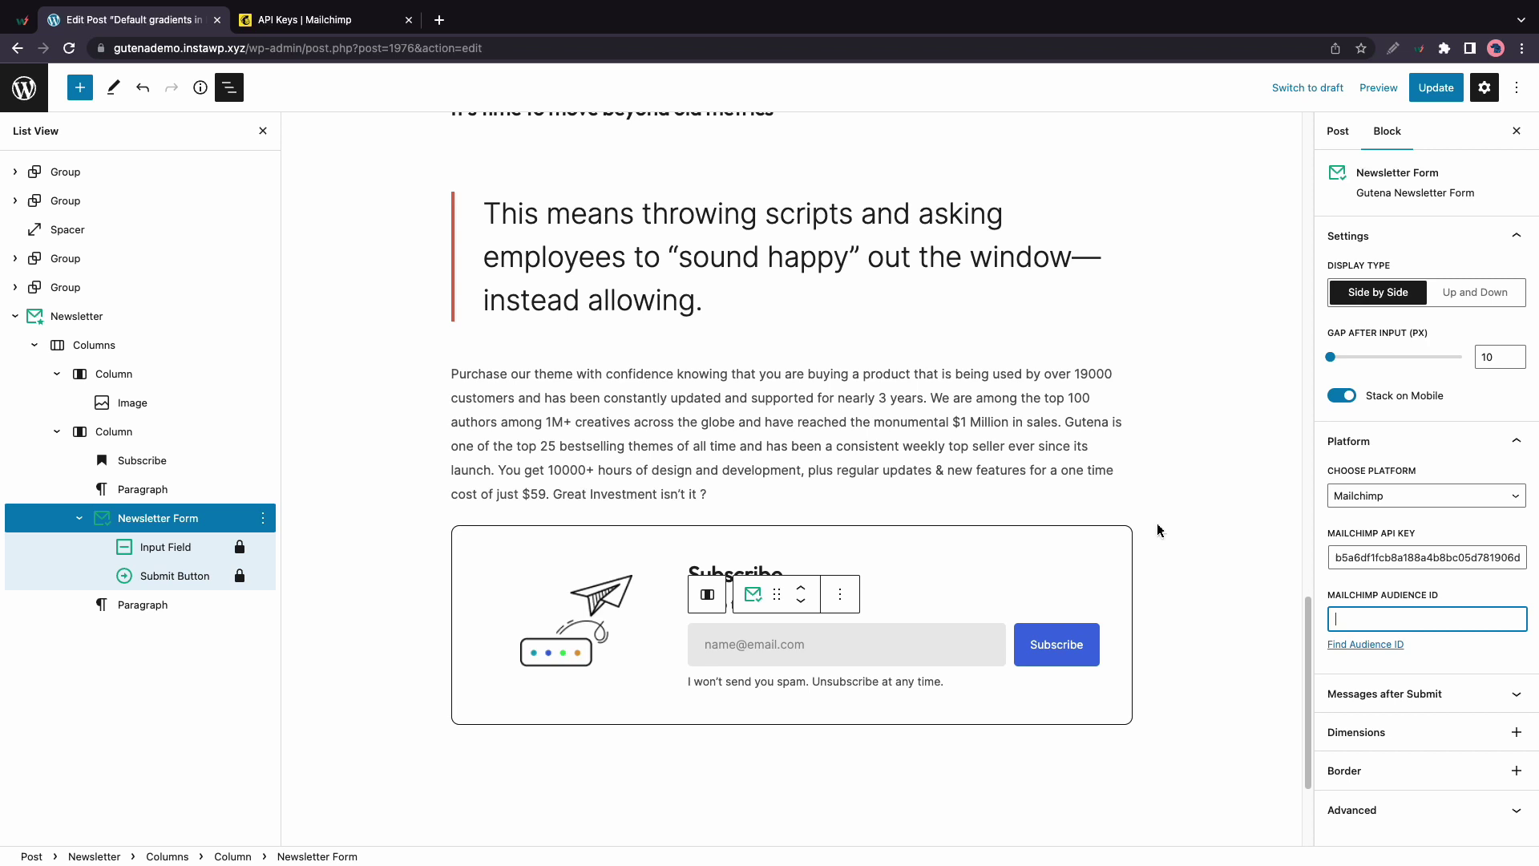
In the Mailchimp tab, open Audience > Manage Audience > Settings
click(337, 21)
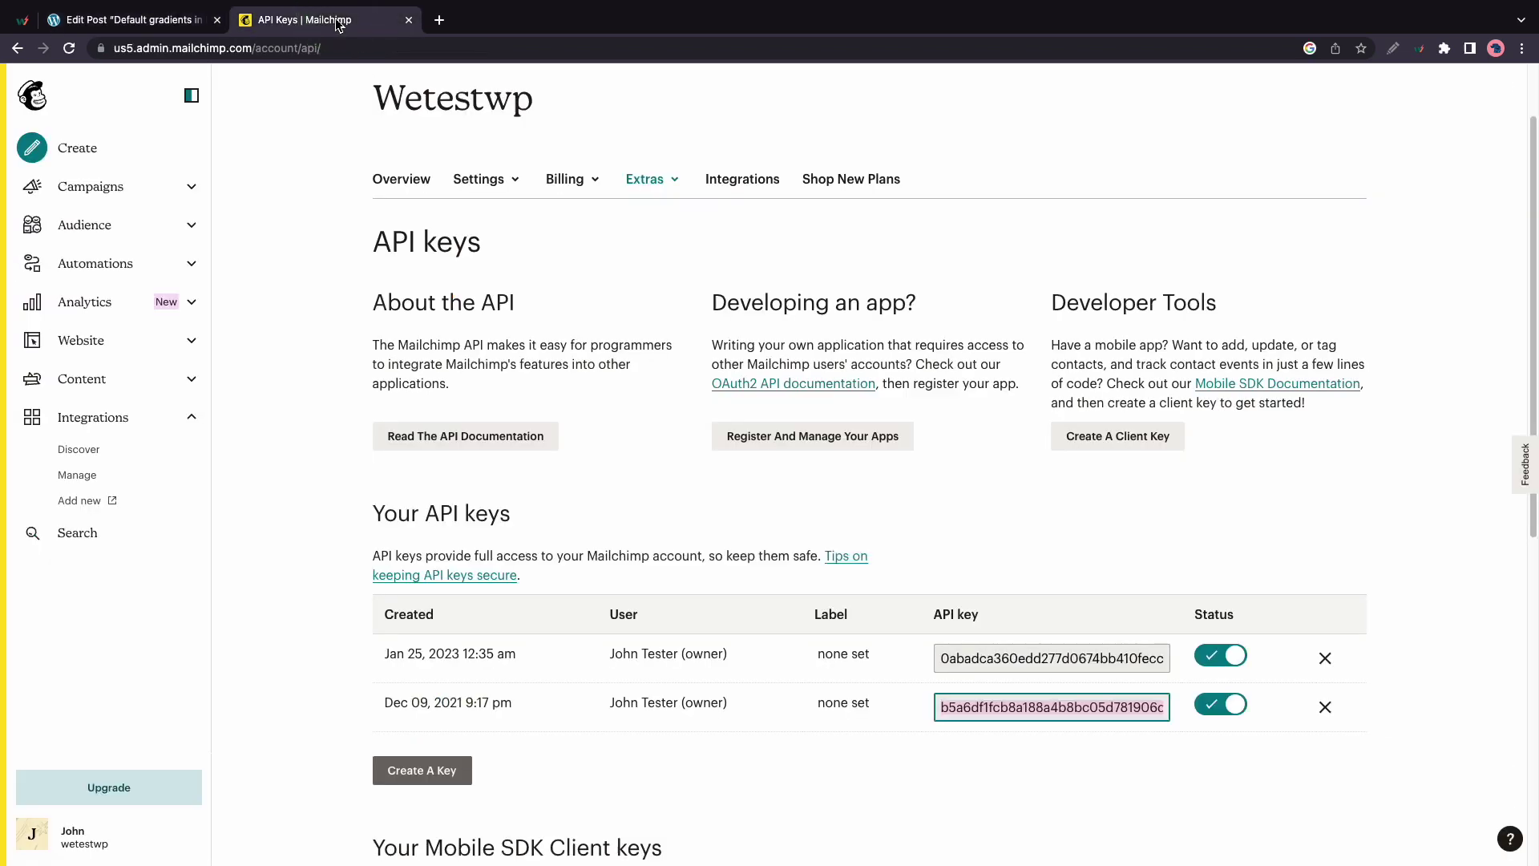
click(183, 231)
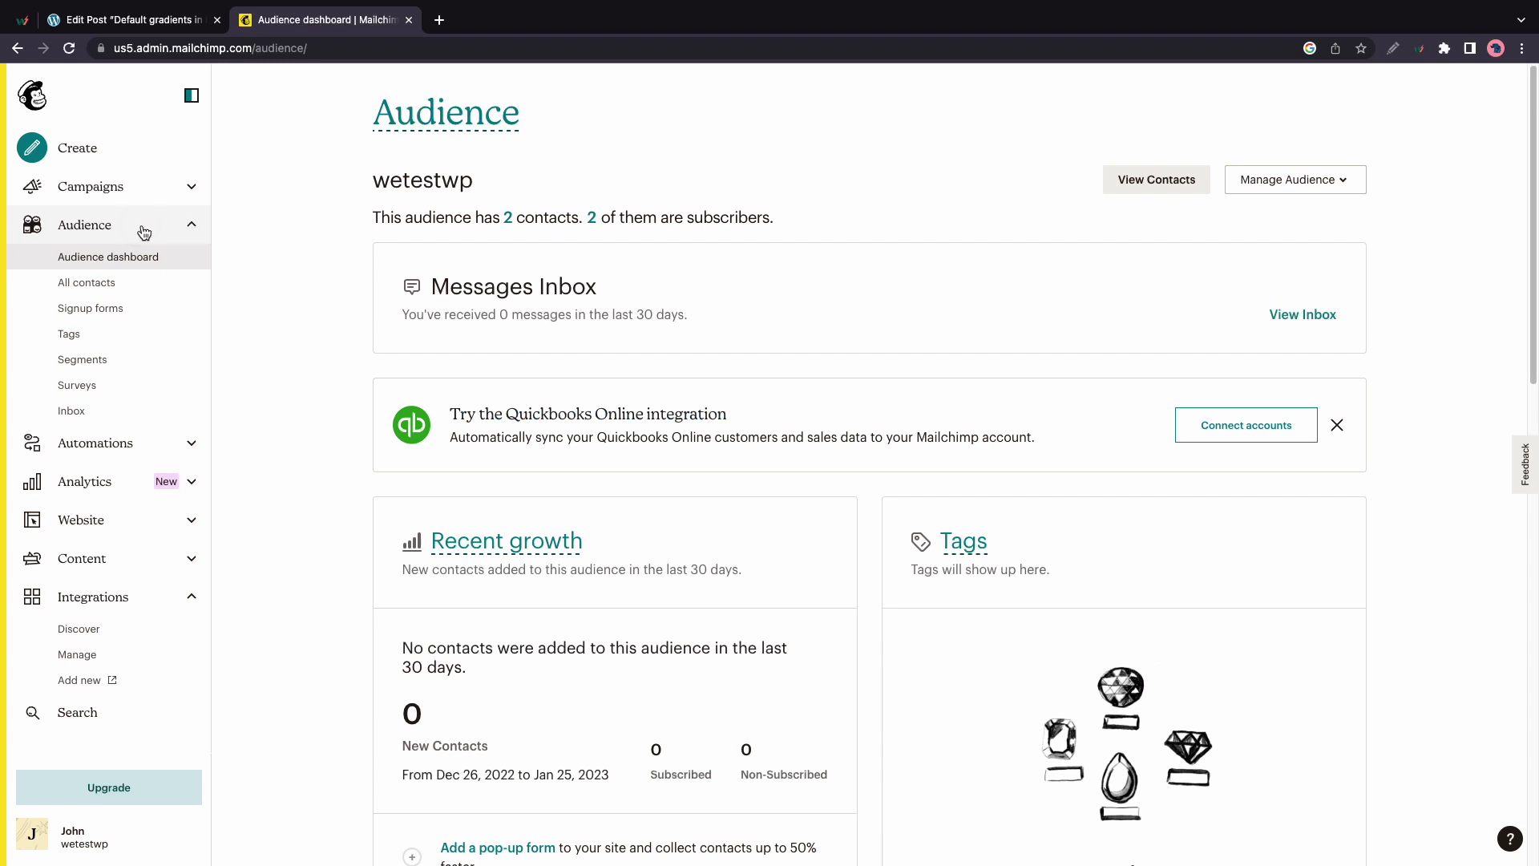
click(145, 232)
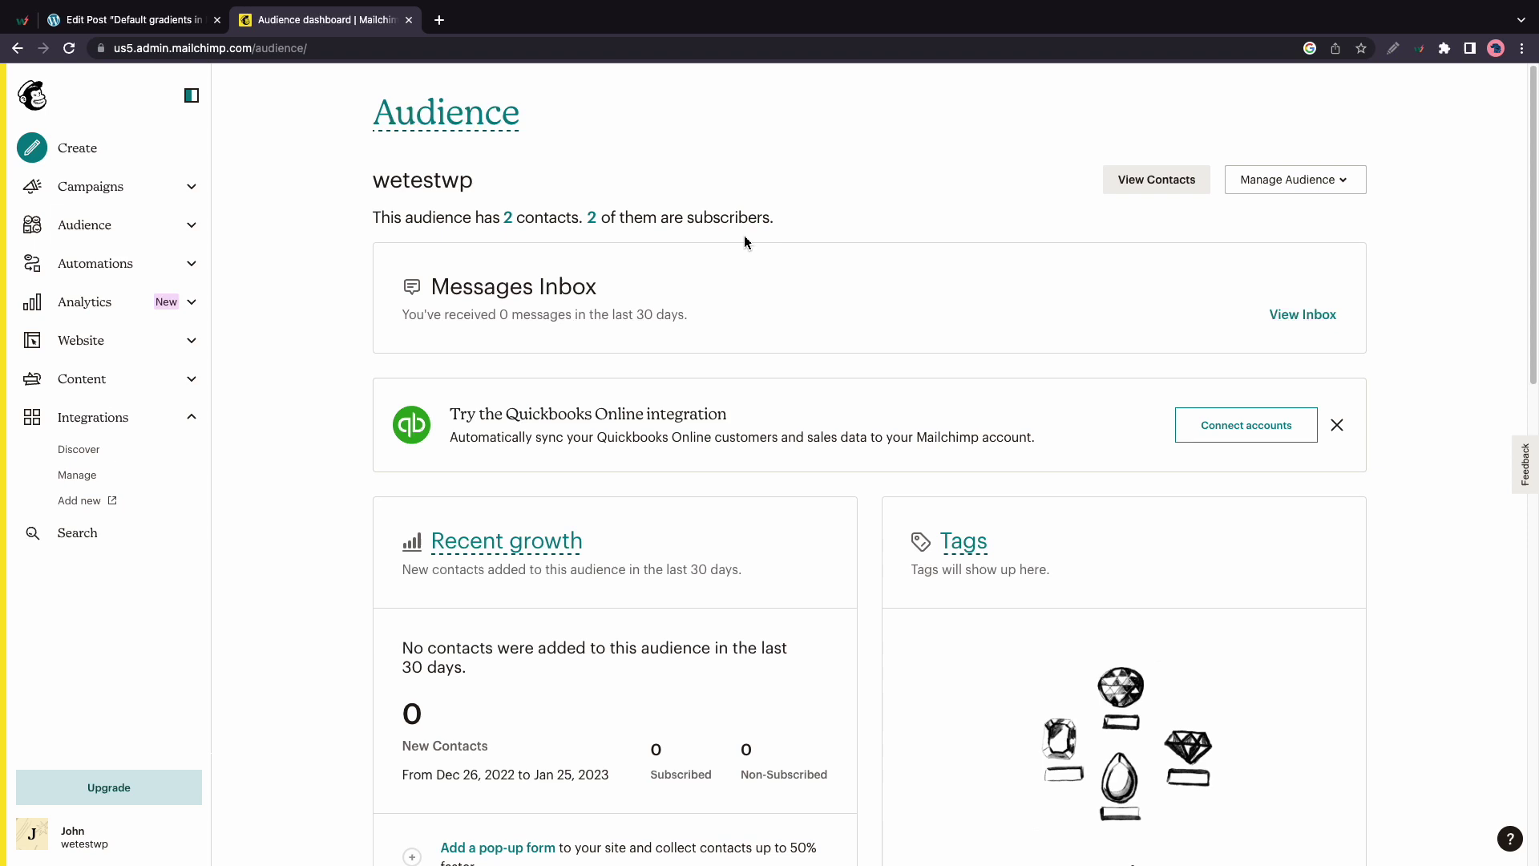
click(1315, 182)
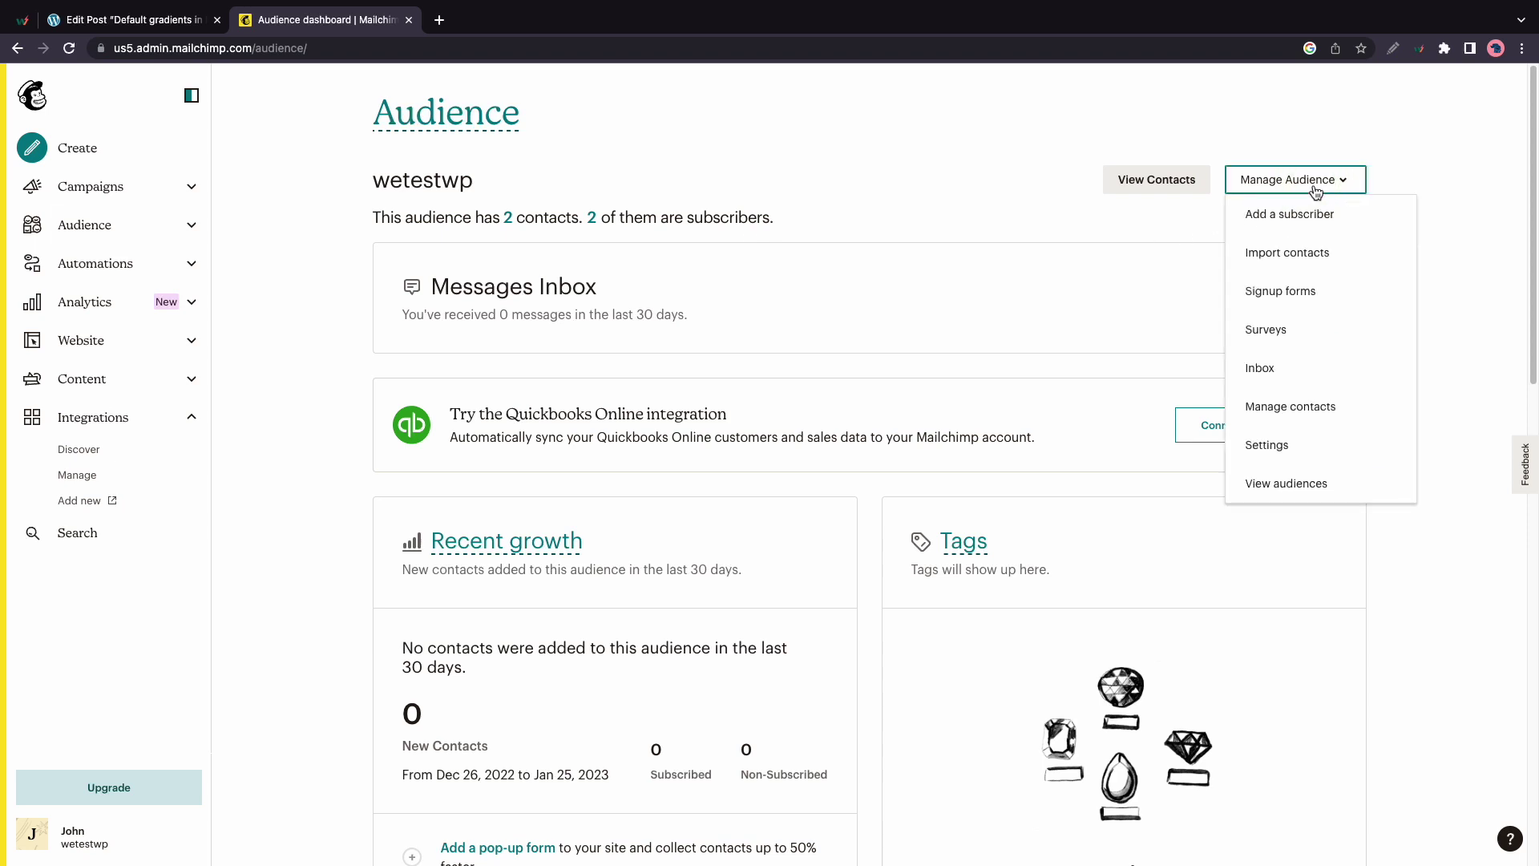
click(1278, 443)
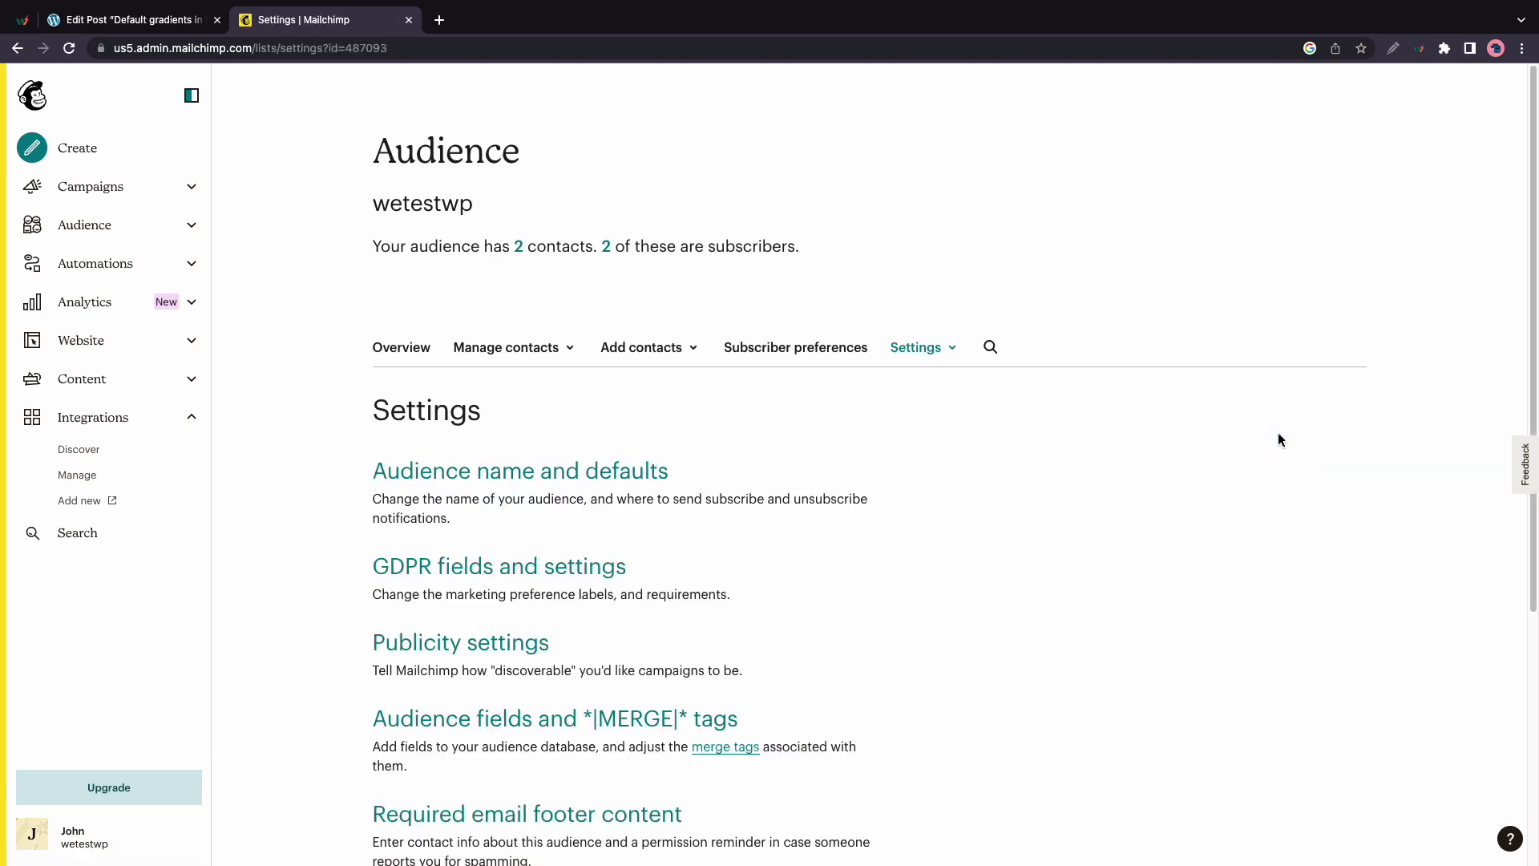
scroll(1093, 457, down, 5)
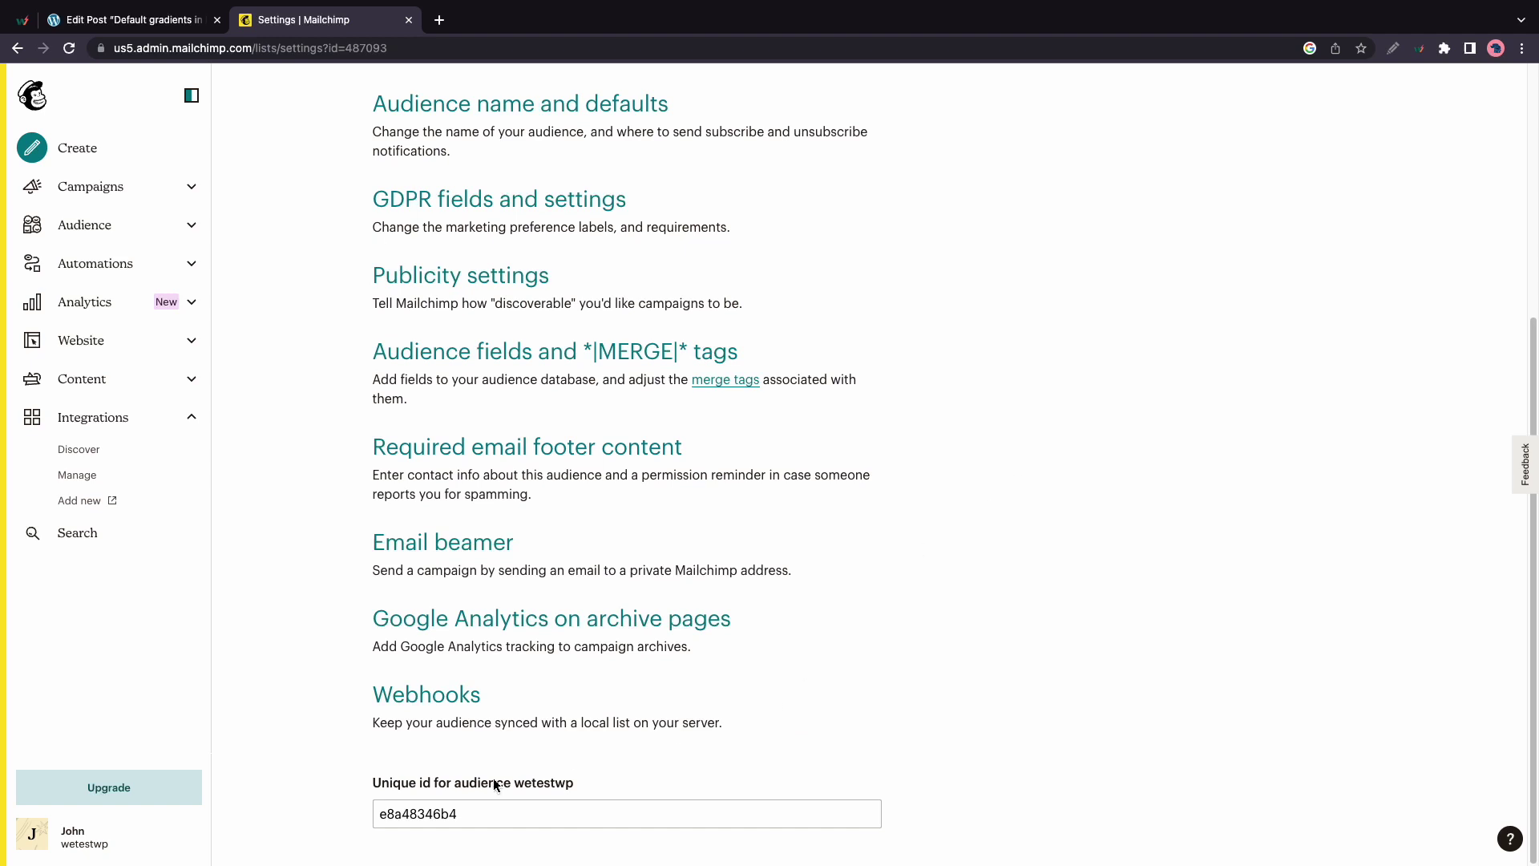
Copy the audience's unique ID from the settings page
double_click(435, 816)
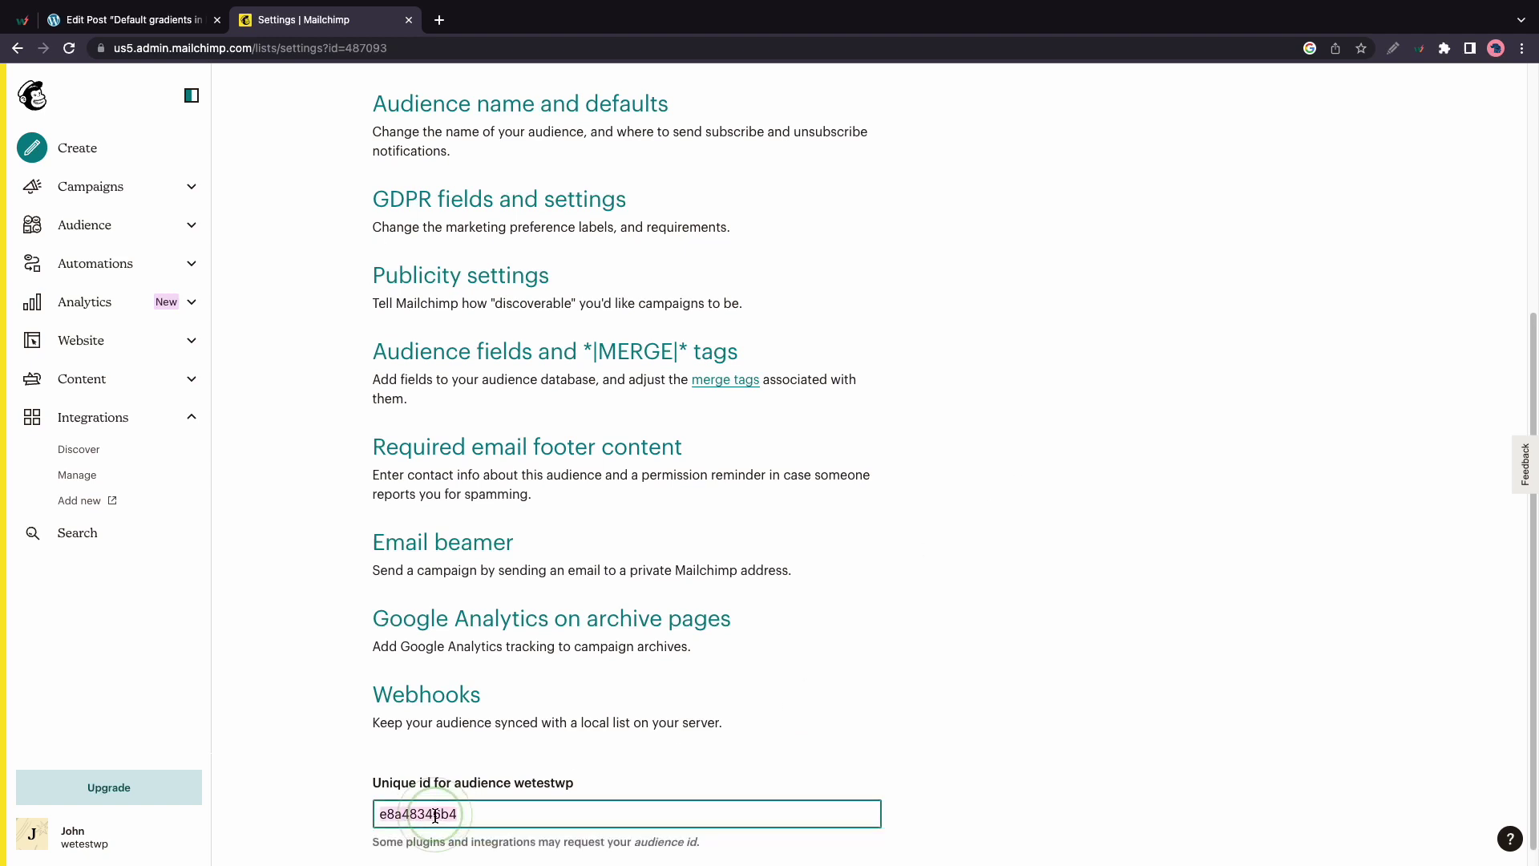
right_click(443, 816)
click(463, 595)
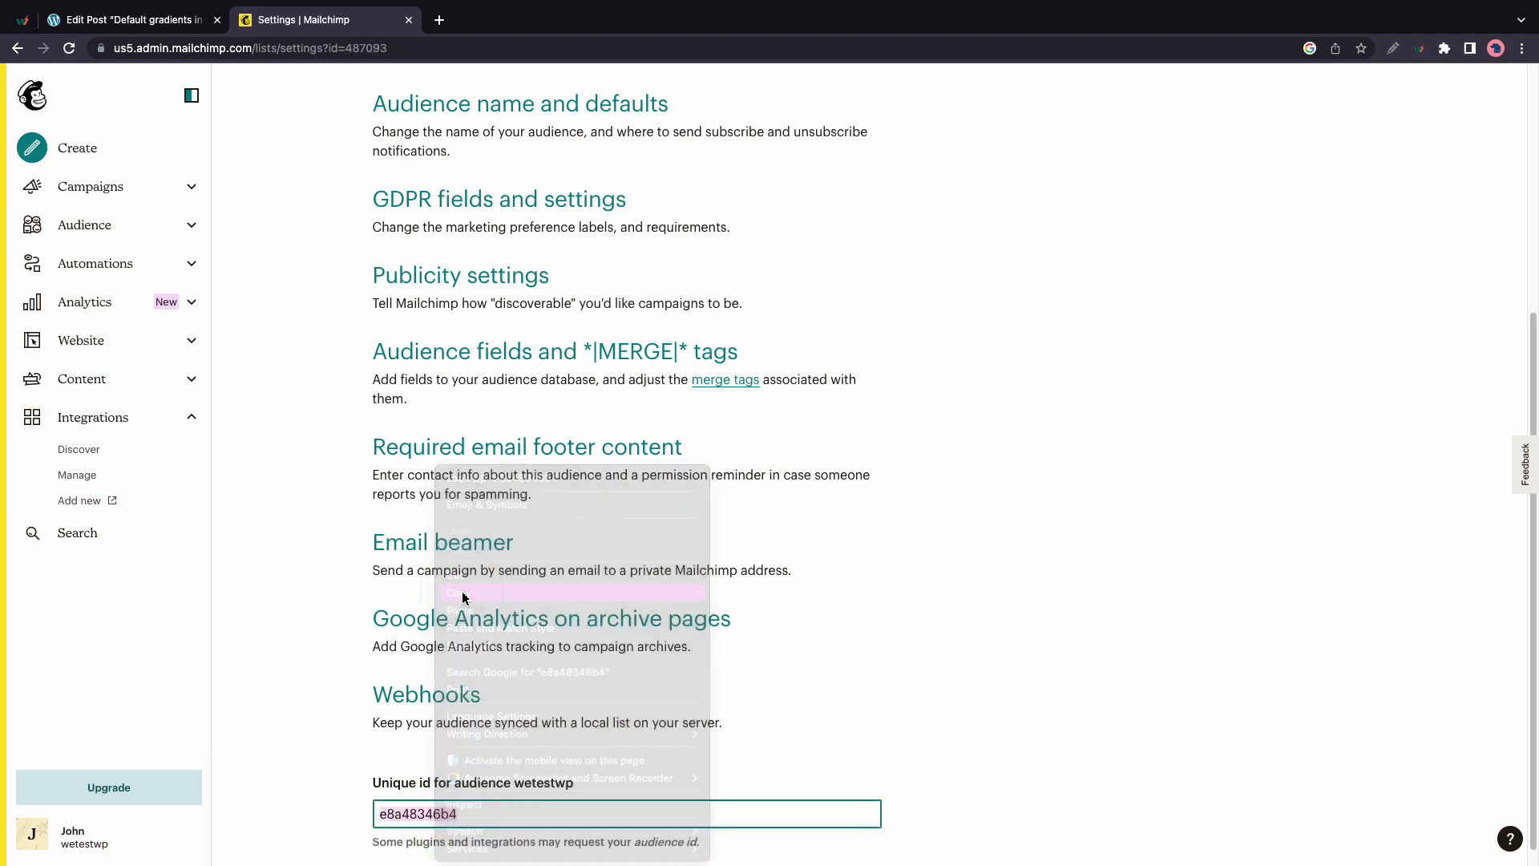
Paste audience ID e8a48346b4 into the form's Mailchimp Audience ID field
click(137, 20)
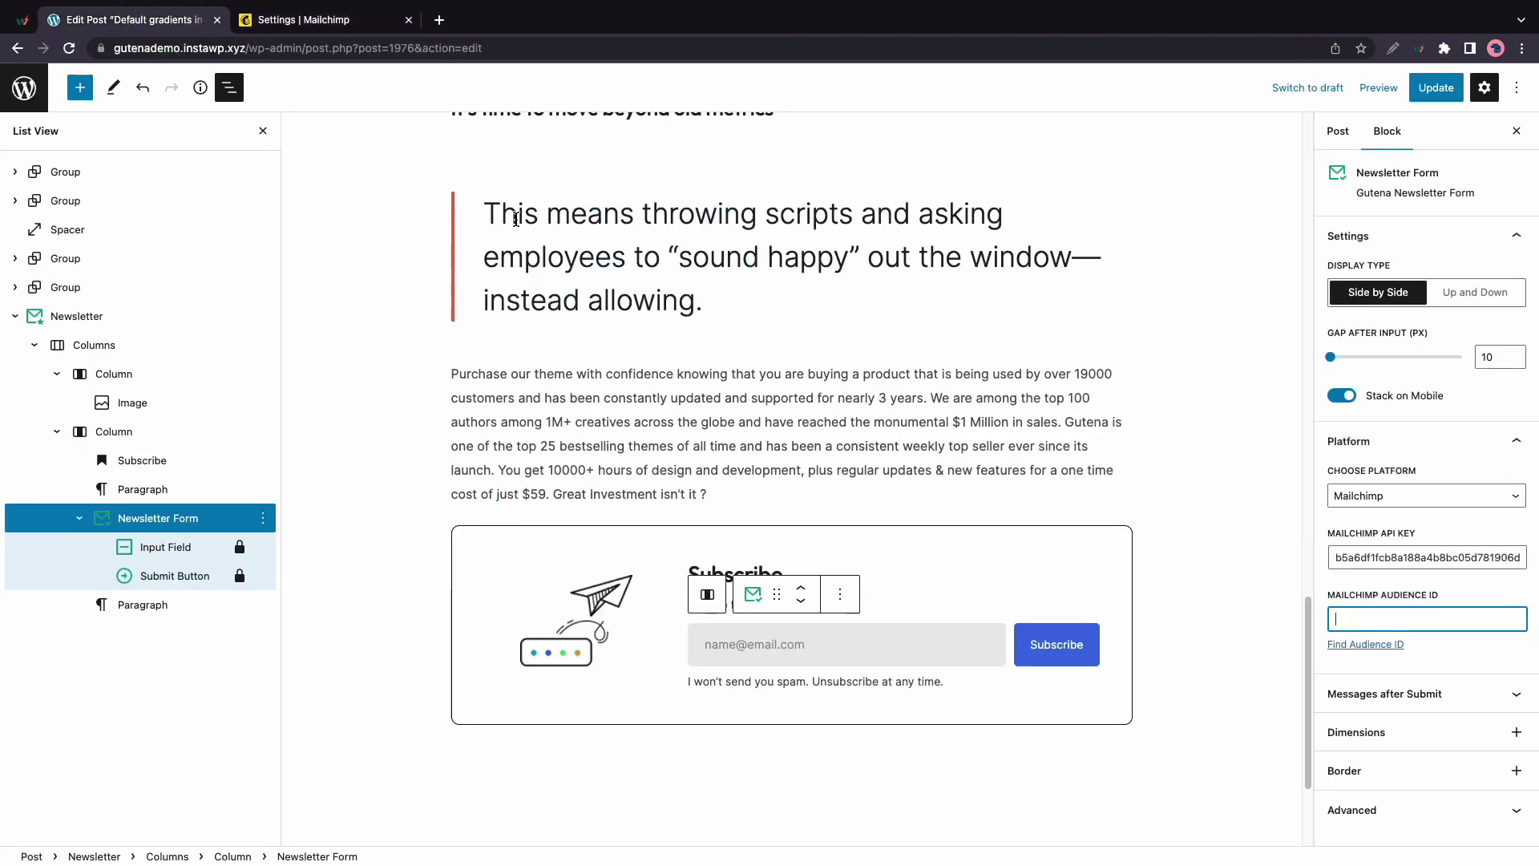
right_click(1409, 621)
click(1160, 699)
Expand the Messages after Submit panel and review its settings
click(1436, 694)
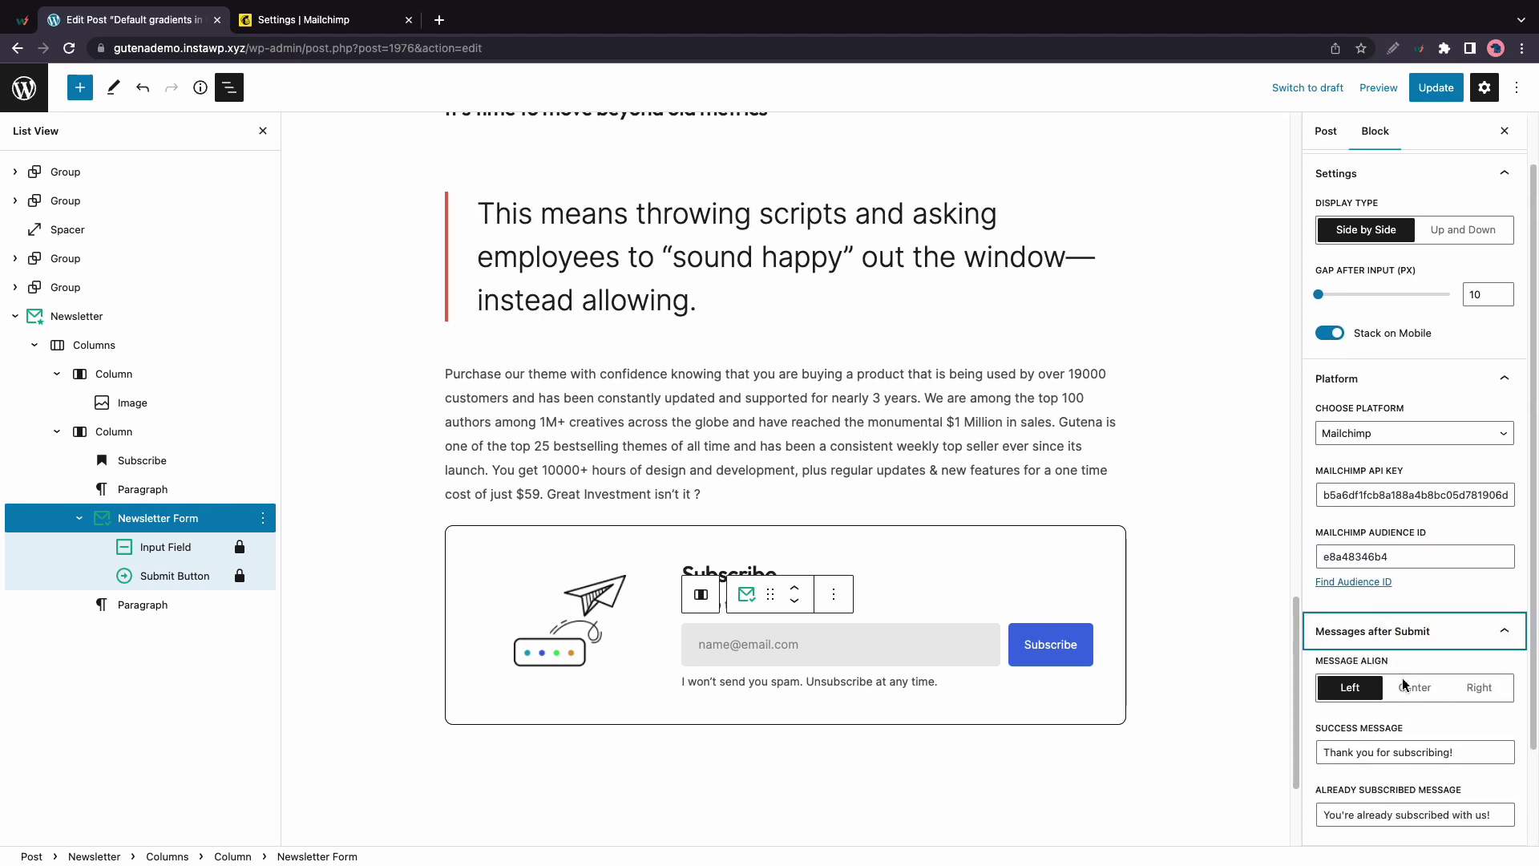
scroll(1395, 689, down, 2)
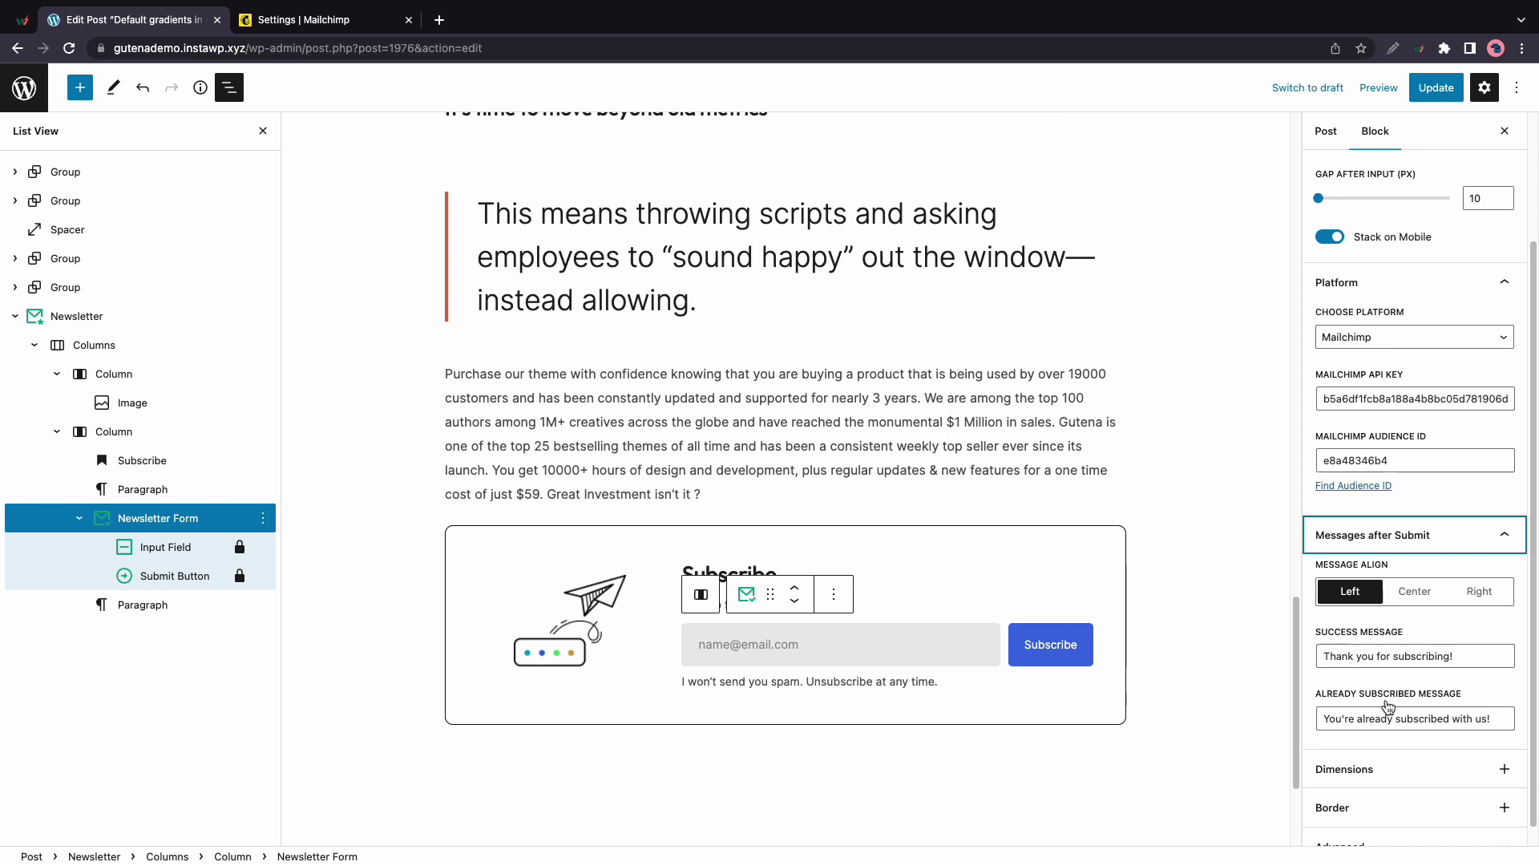
scroll(1395, 706, down, 1)
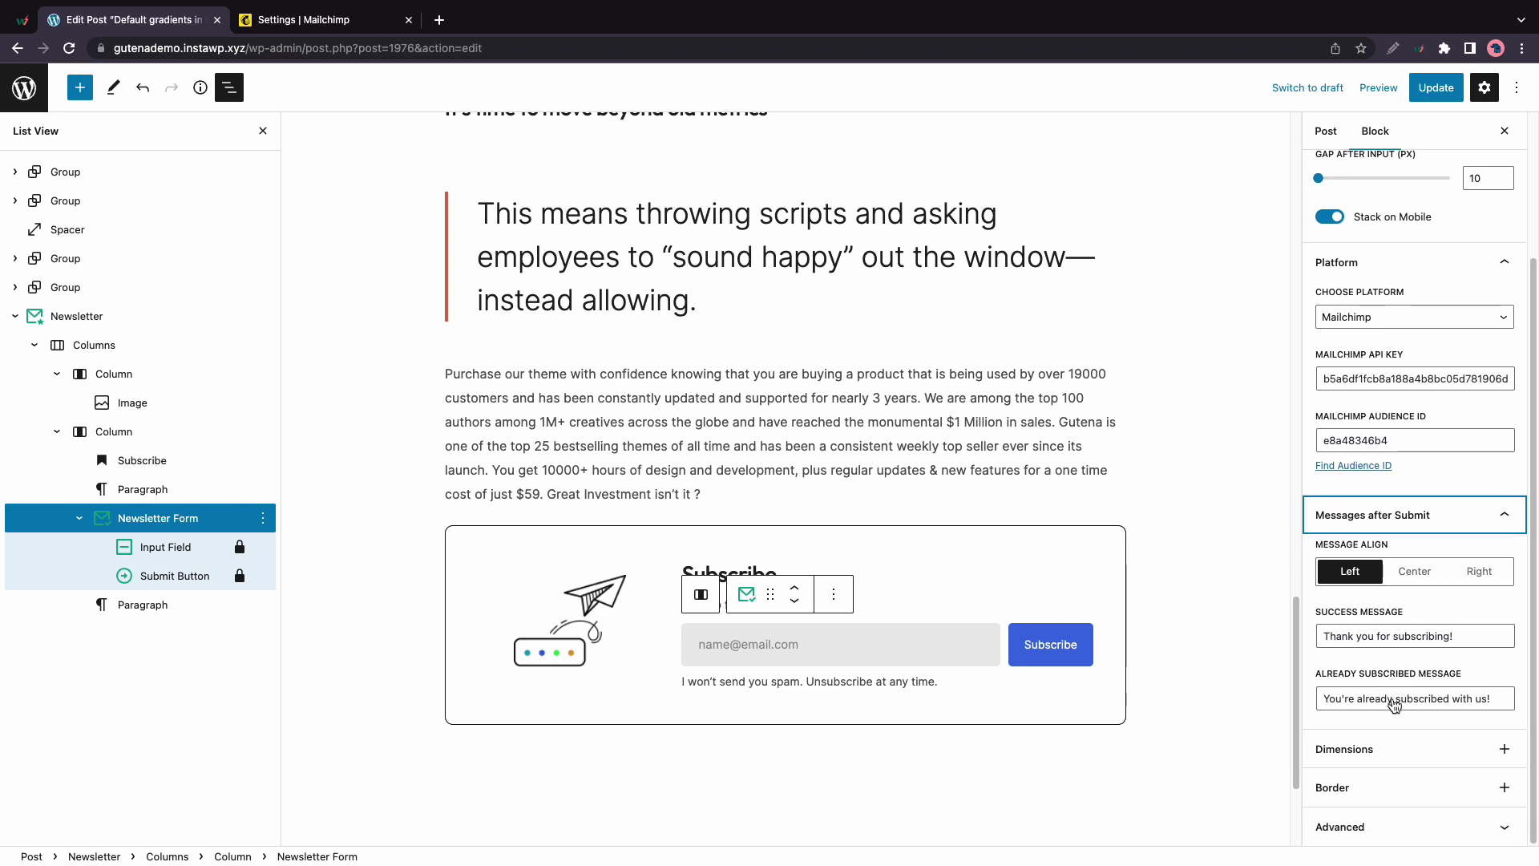
Add Padding and Margin controls to the newsletter form, trying a medium padding
click(1502, 749)
click(1383, 636)
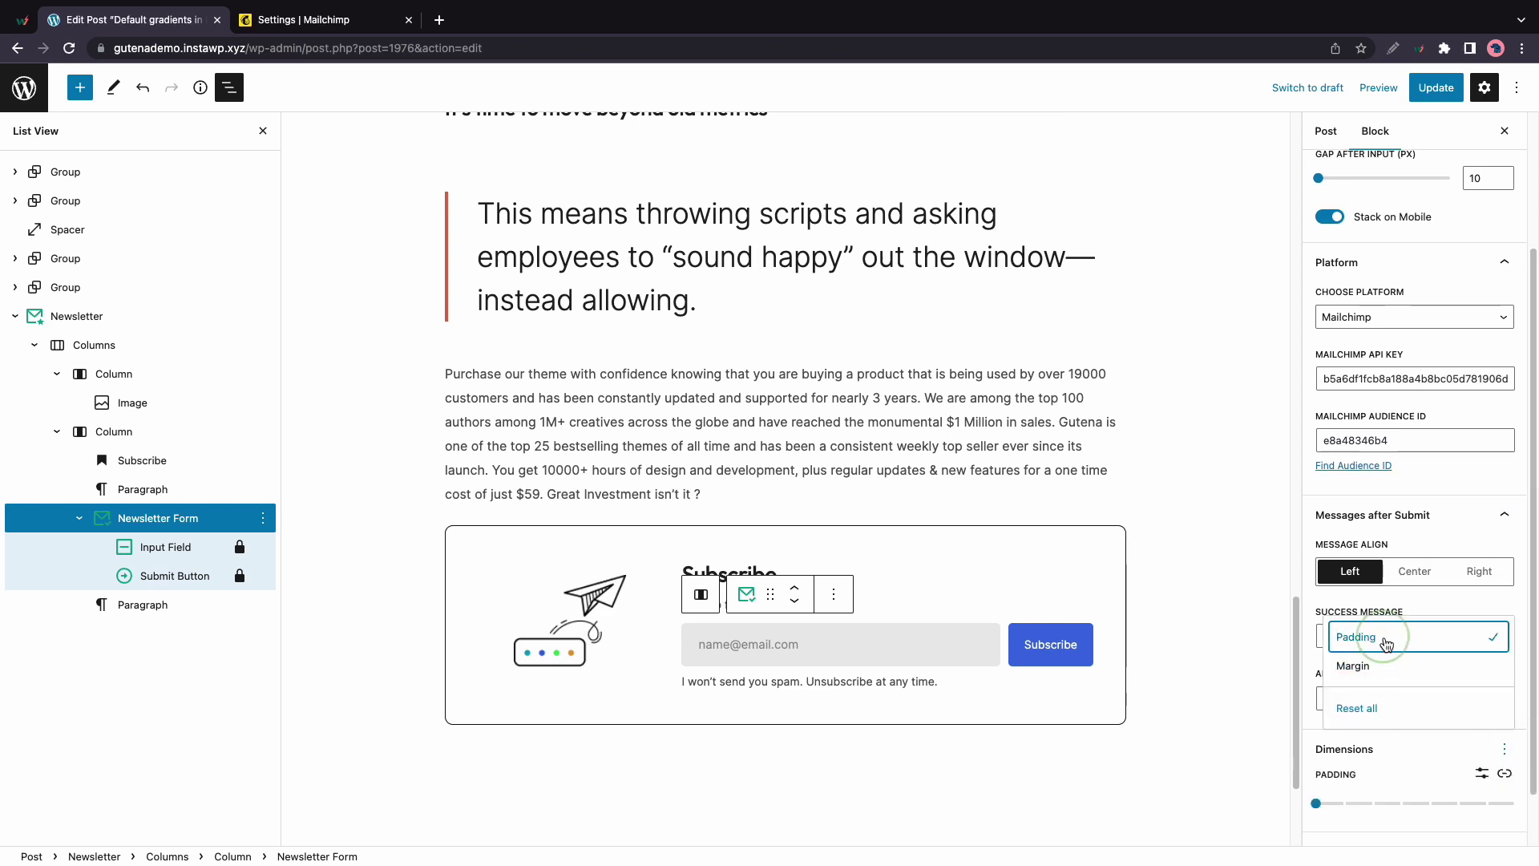
click(1317, 804)
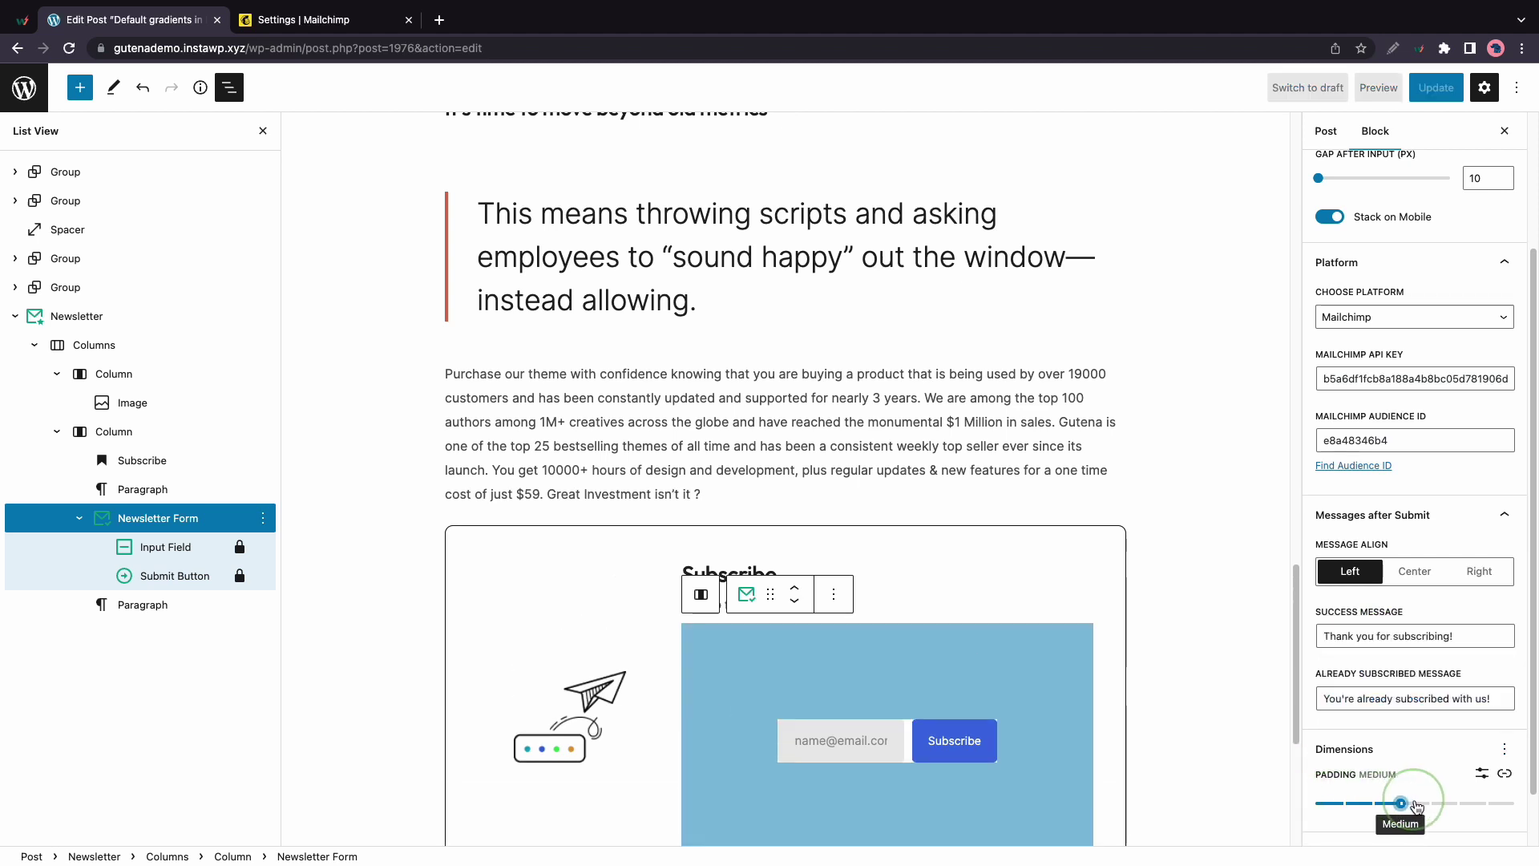
click(1504, 749)
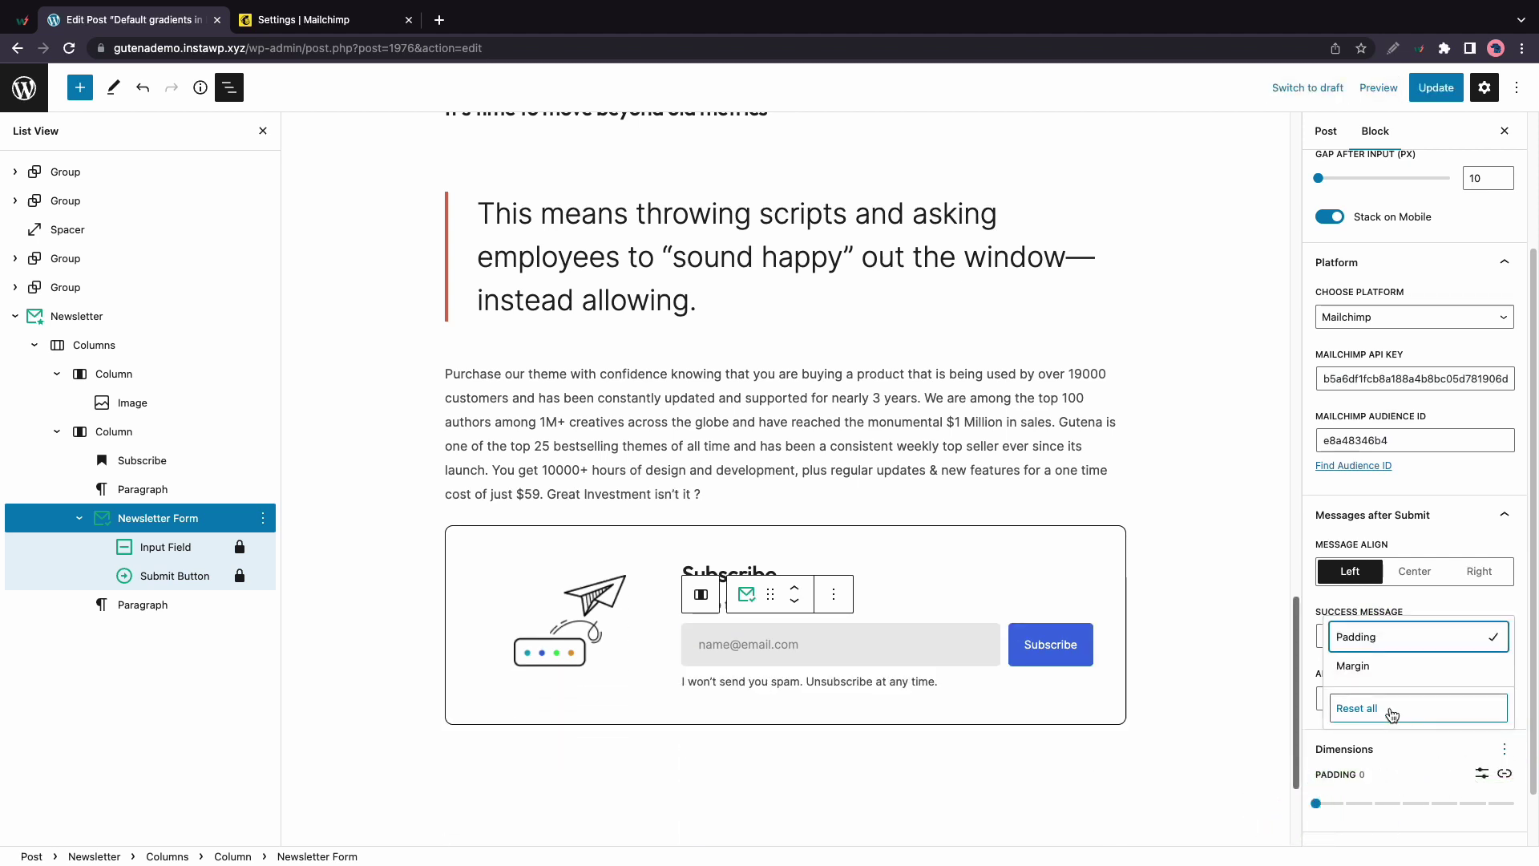
click(1363, 666)
scroll(1429, 776, down, 2)
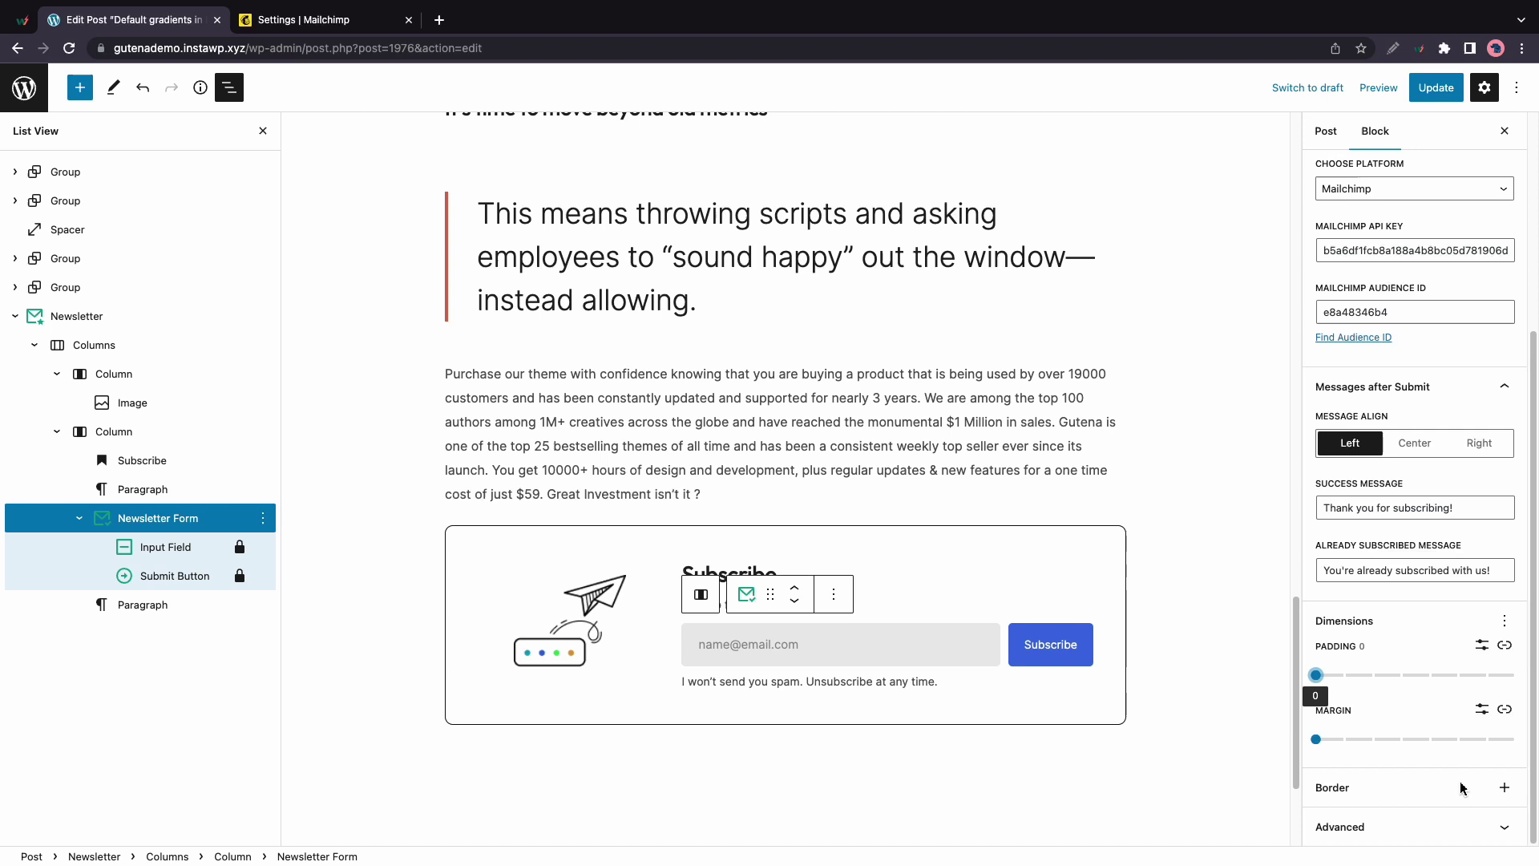
Add Border width and Radius controls to the form, trying a 16 px border and rounded corners
click(1504, 787)
click(1399, 676)
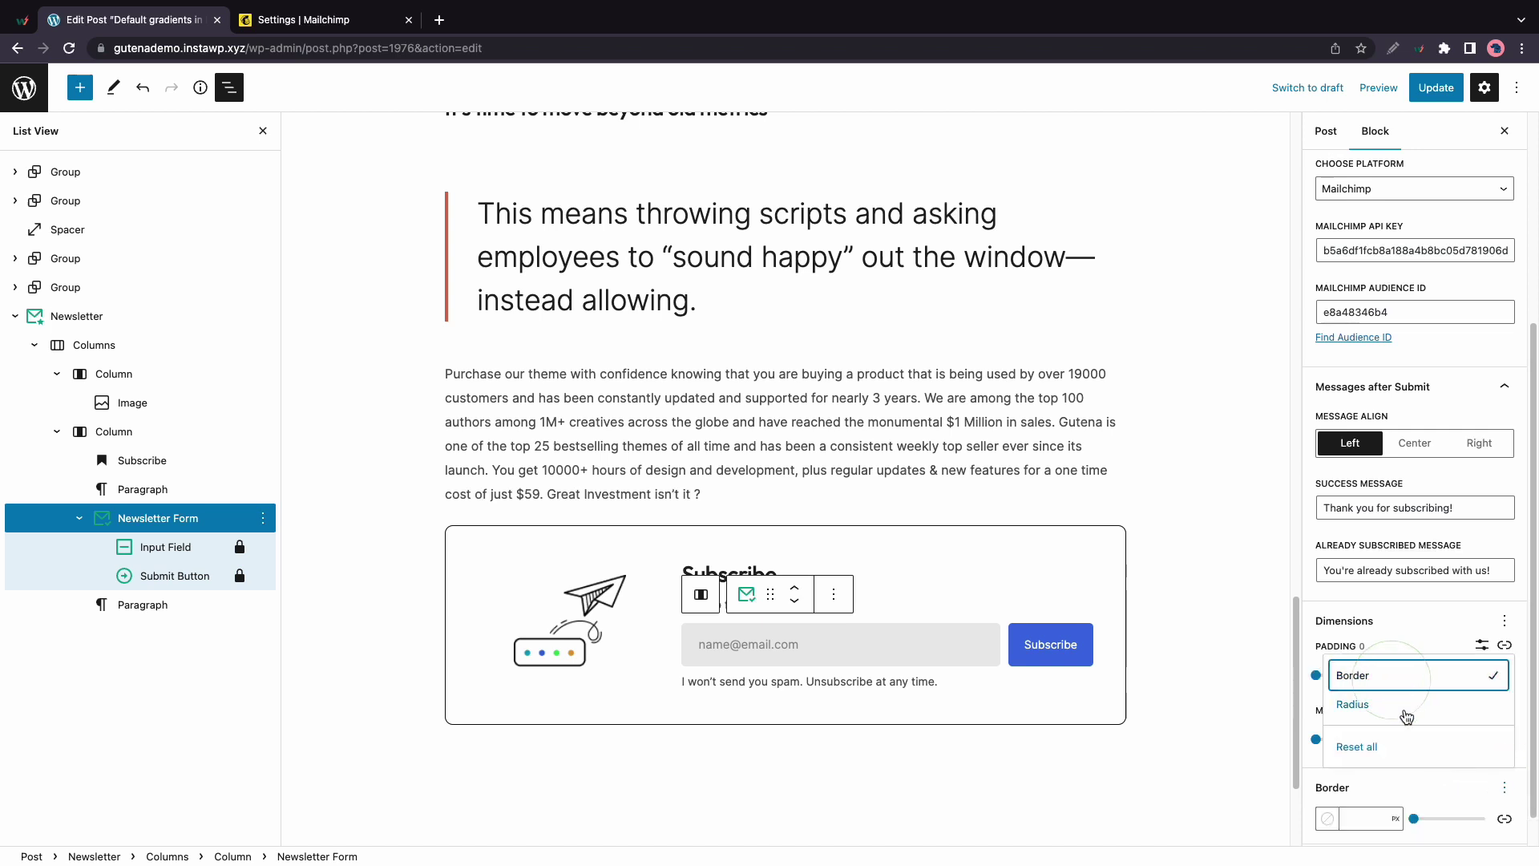
drag(1415, 819, 1424, 820)
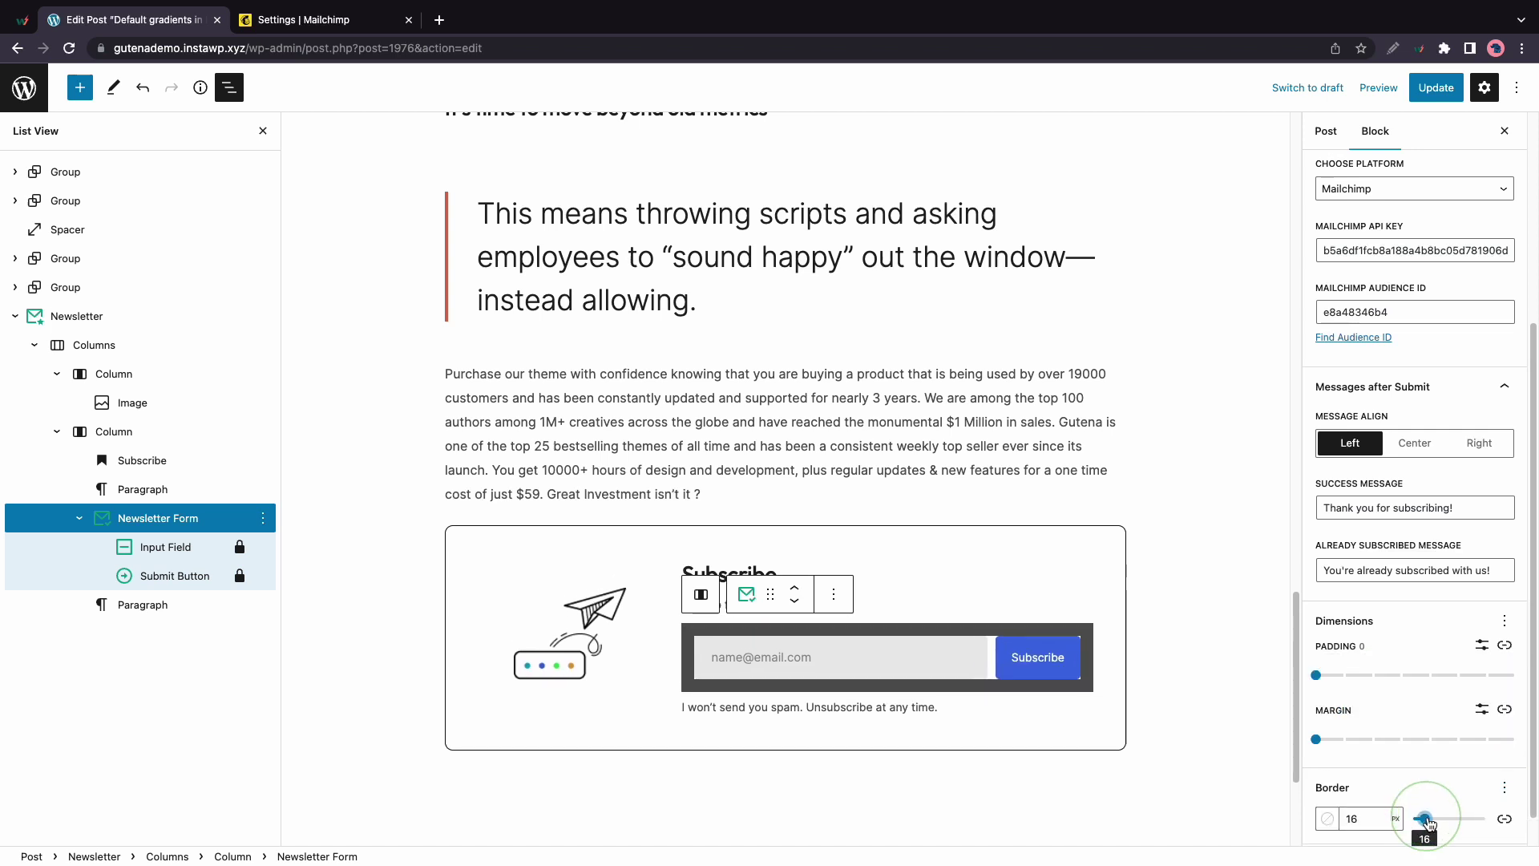
scroll(1443, 794, down, 1)
click(1505, 752)
click(1362, 671)
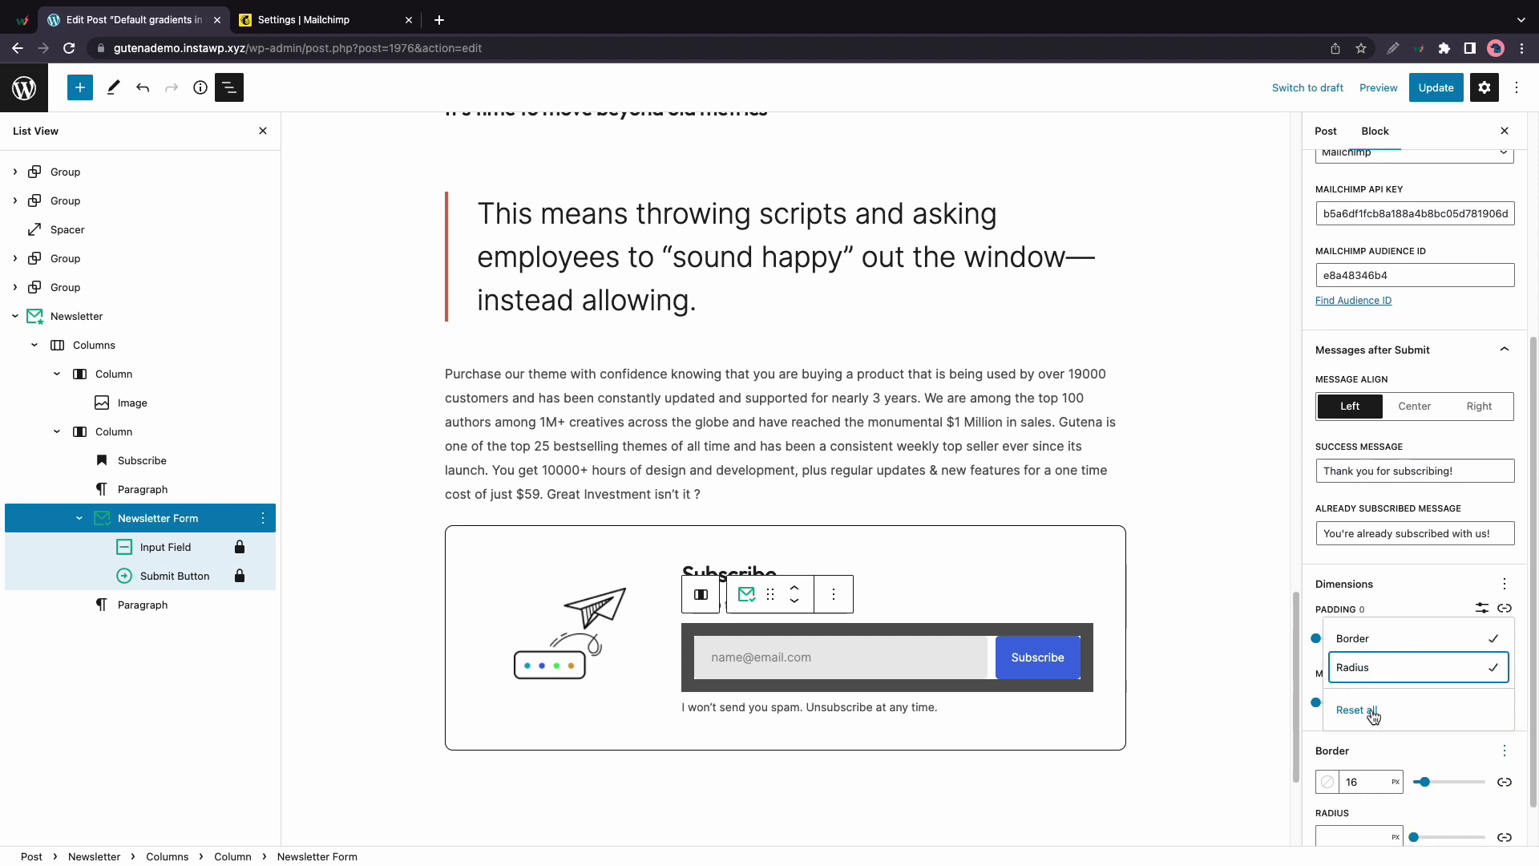
drag(1416, 837, 1384, 848)
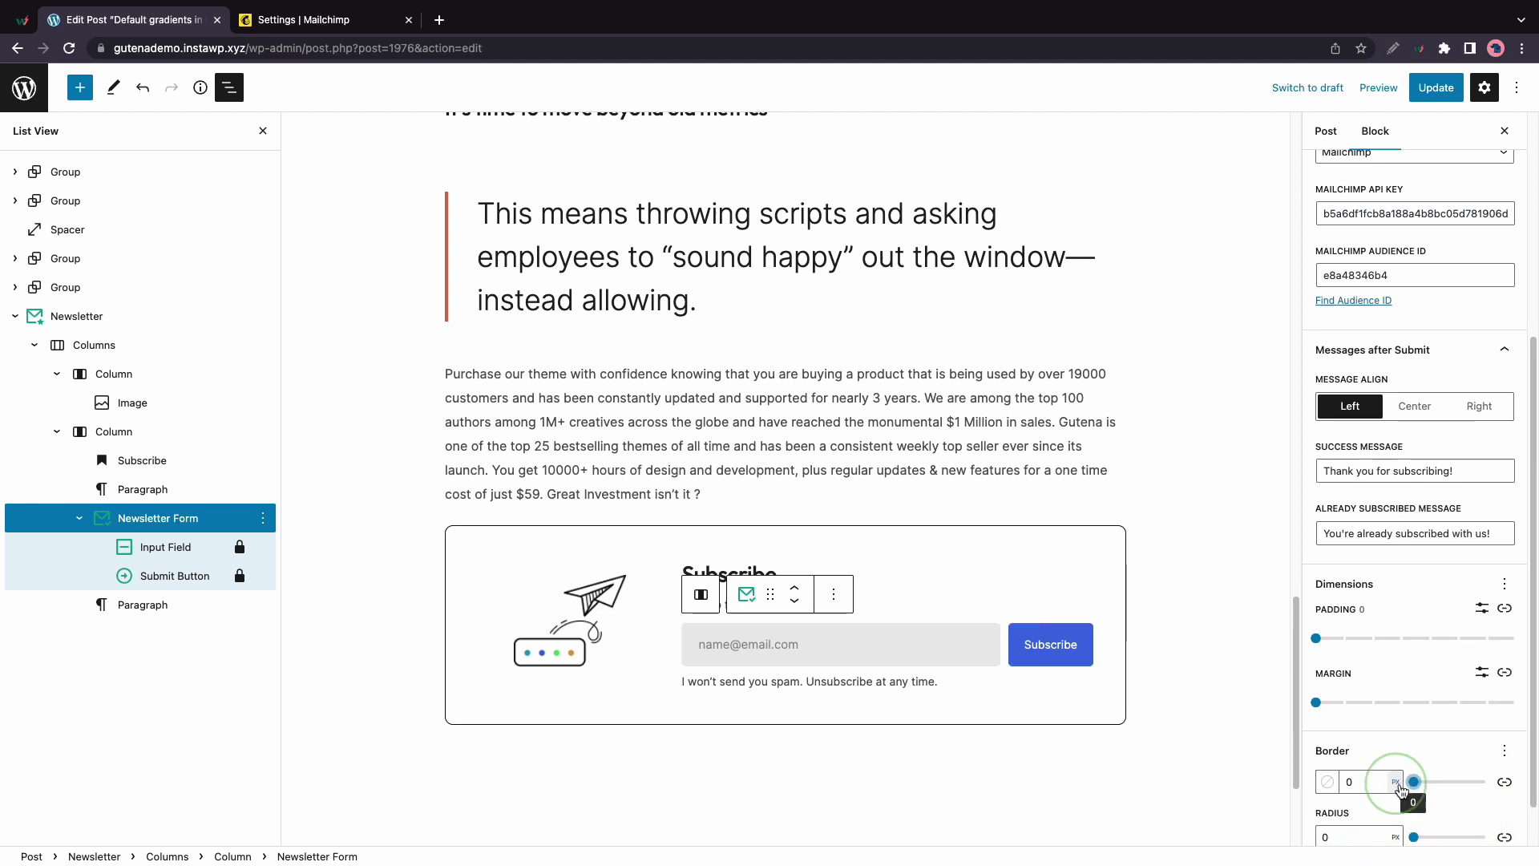
click(1504, 750)
Select the email input field and try center and right text alignment before returning to left
click(189, 550)
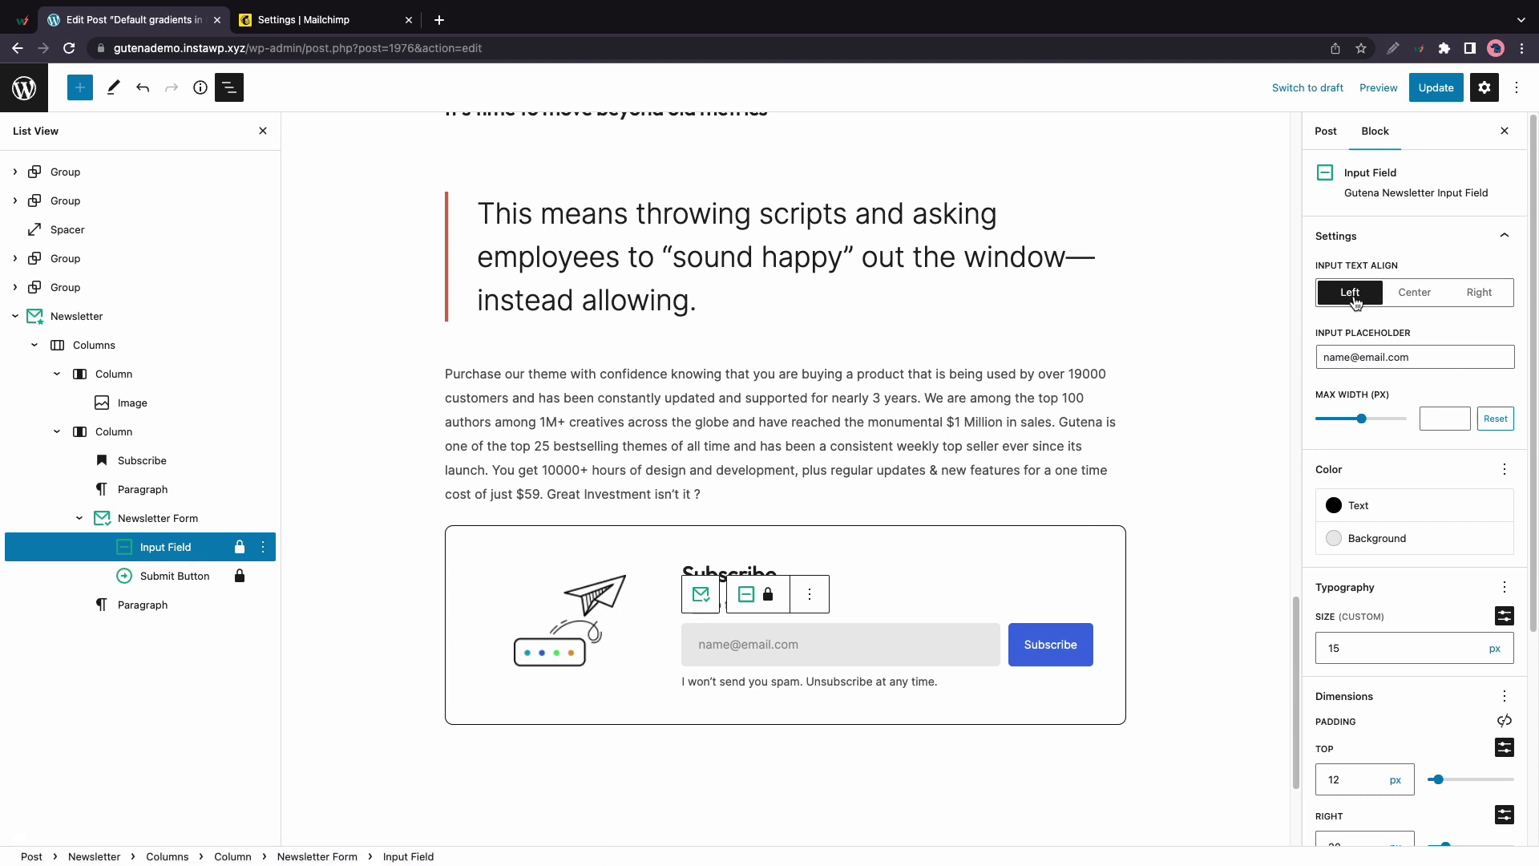
click(1424, 302)
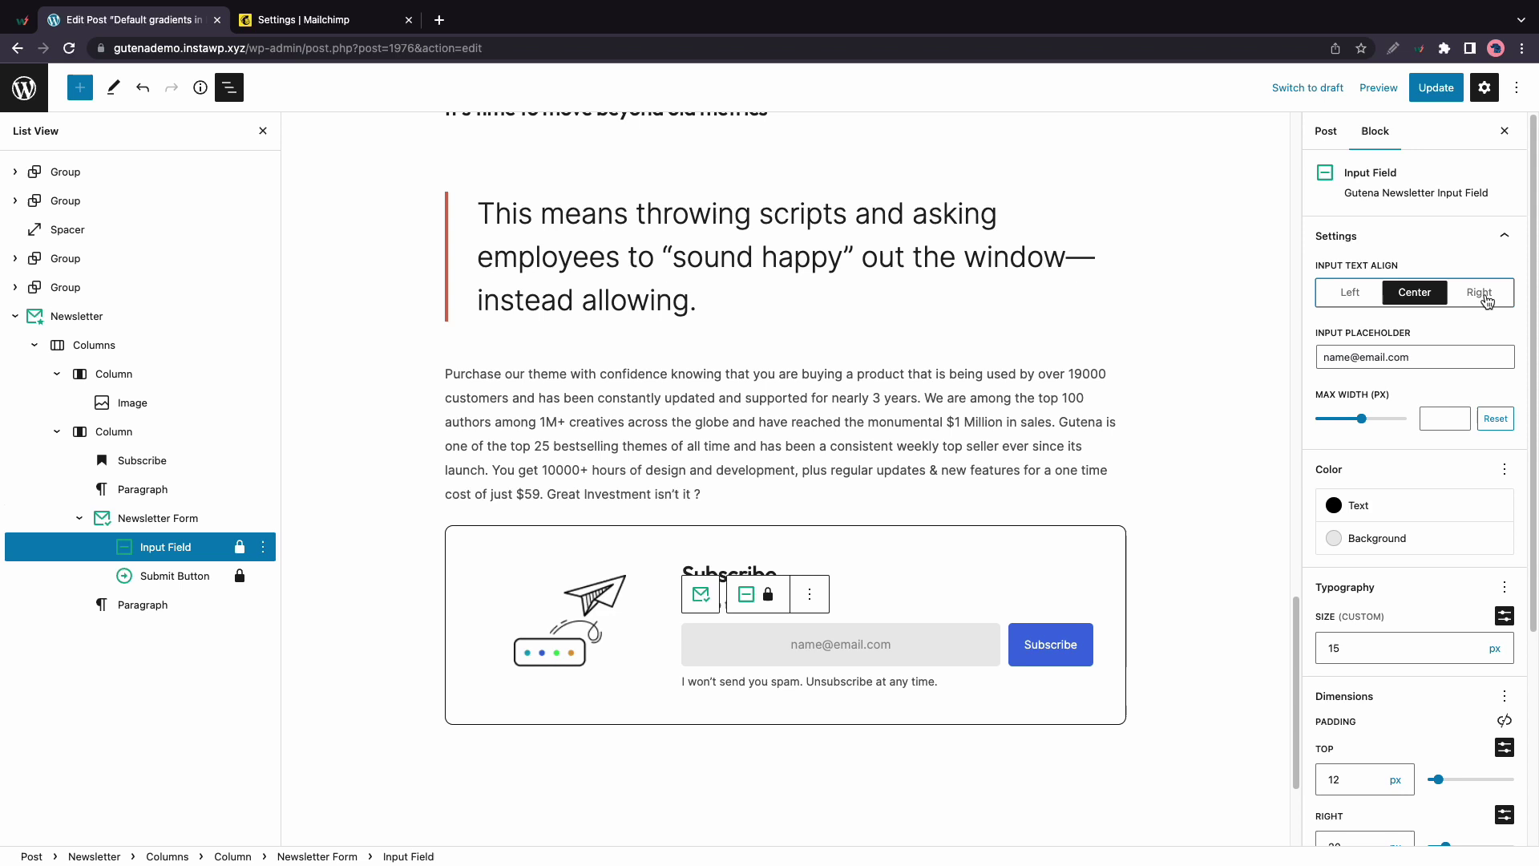
click(1479, 295)
click(1356, 300)
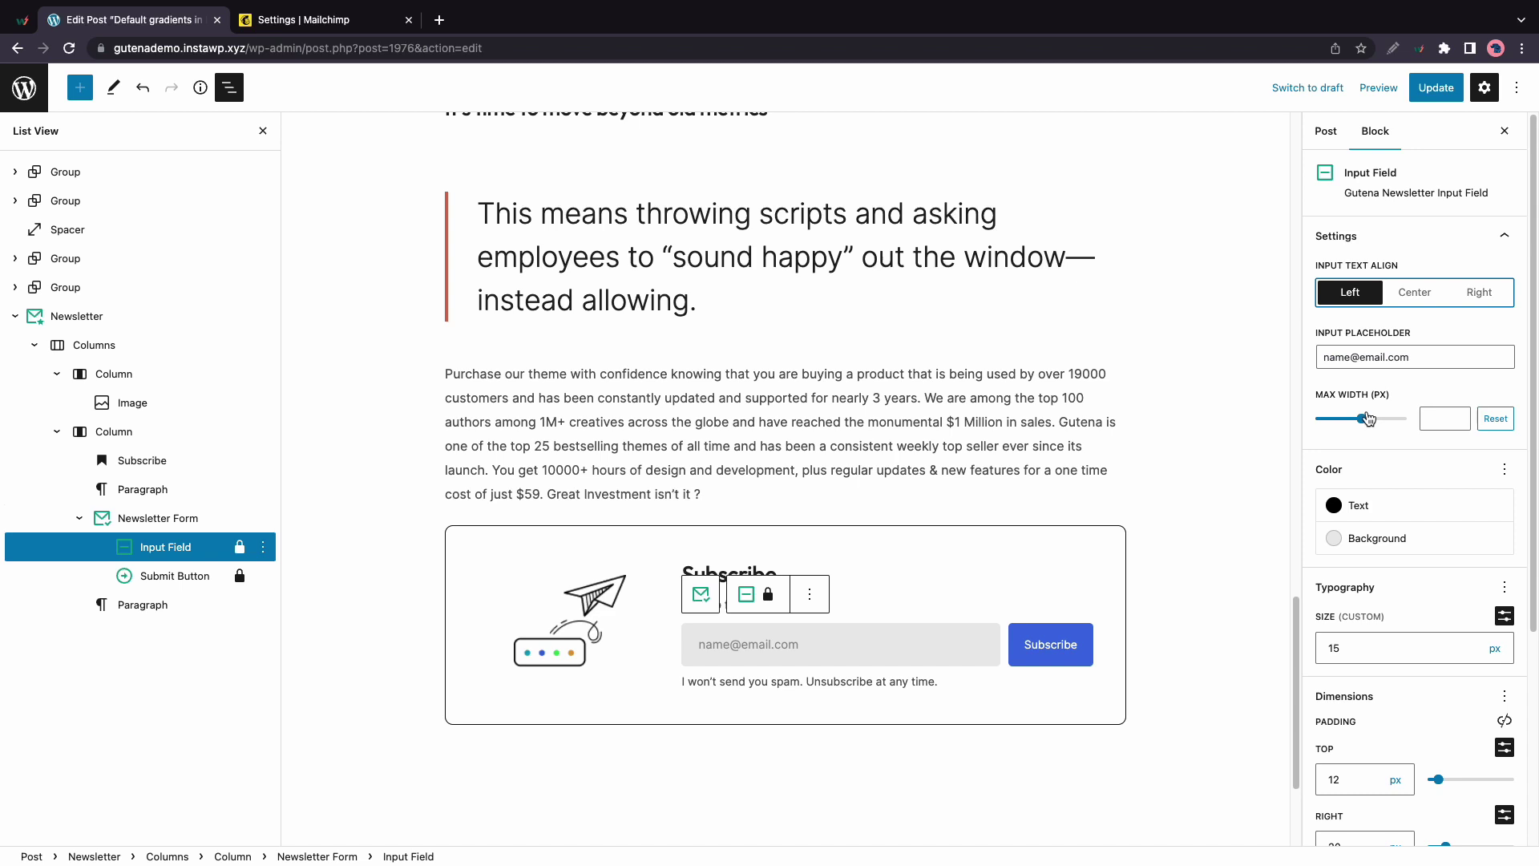
Try red as the input's text colour, then clear the colour setting
click(1355, 505)
click(1135, 601)
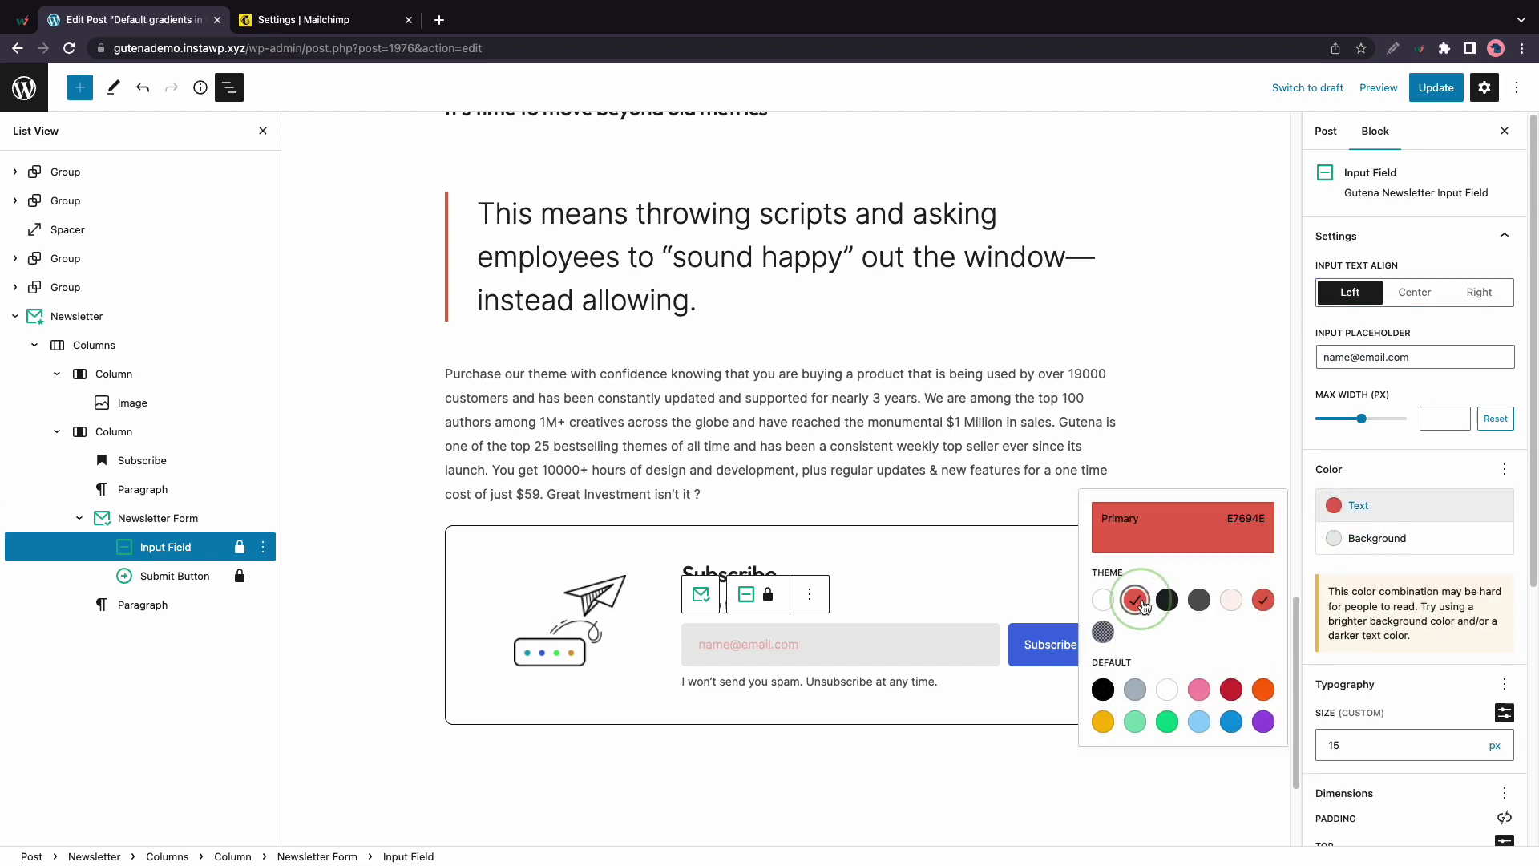
click(1145, 607)
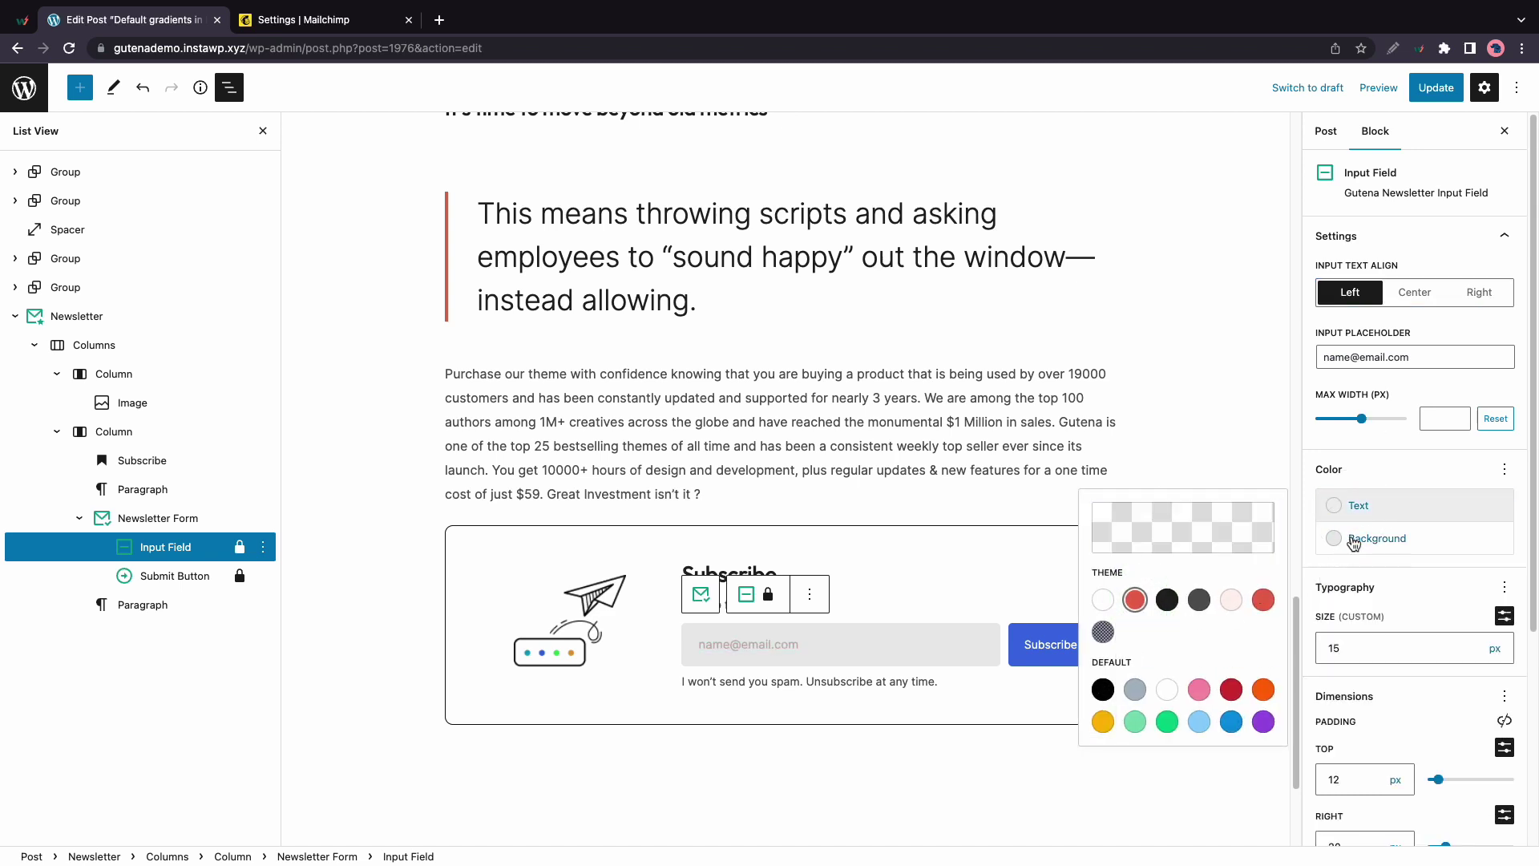
click(1354, 565)
Try extra top and right padding on the input field, then undo to restore 12/20/12/20 px
scroll(1357, 571, down, 1)
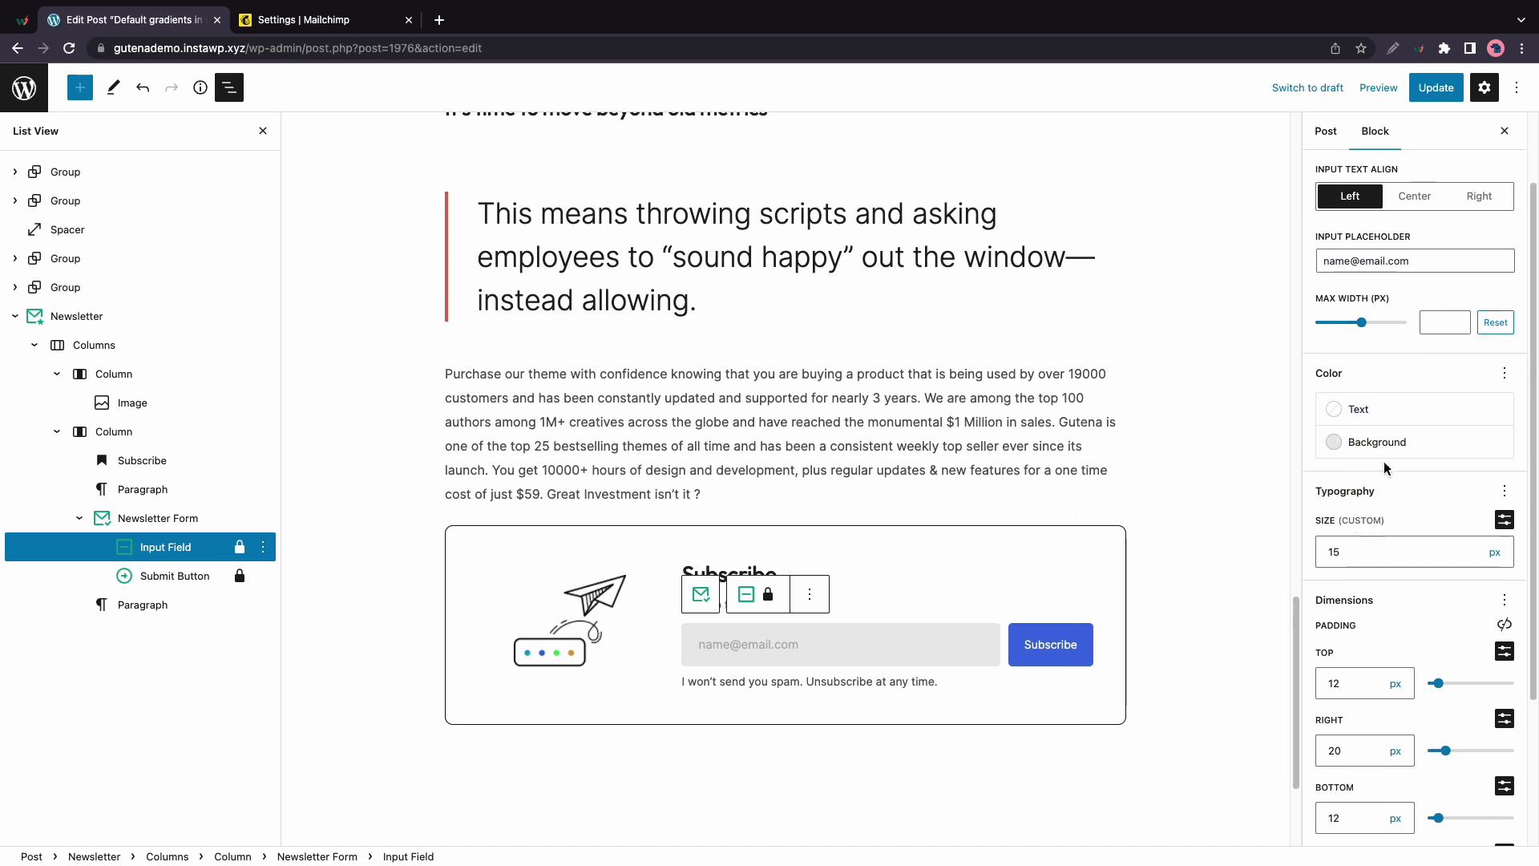
scroll(1395, 545, down, 5)
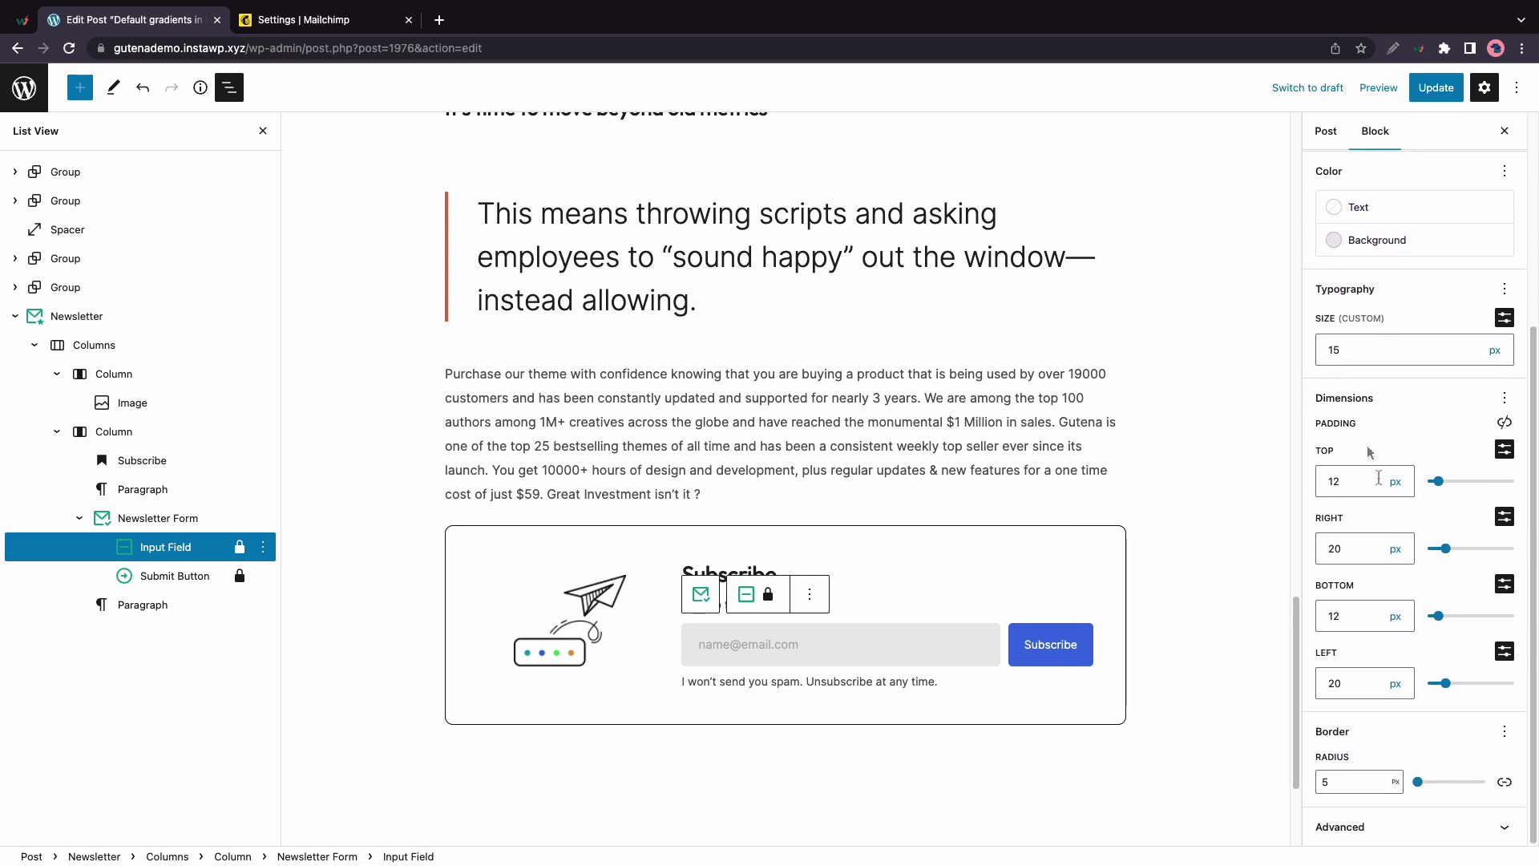
drag(1437, 481, 1440, 481)
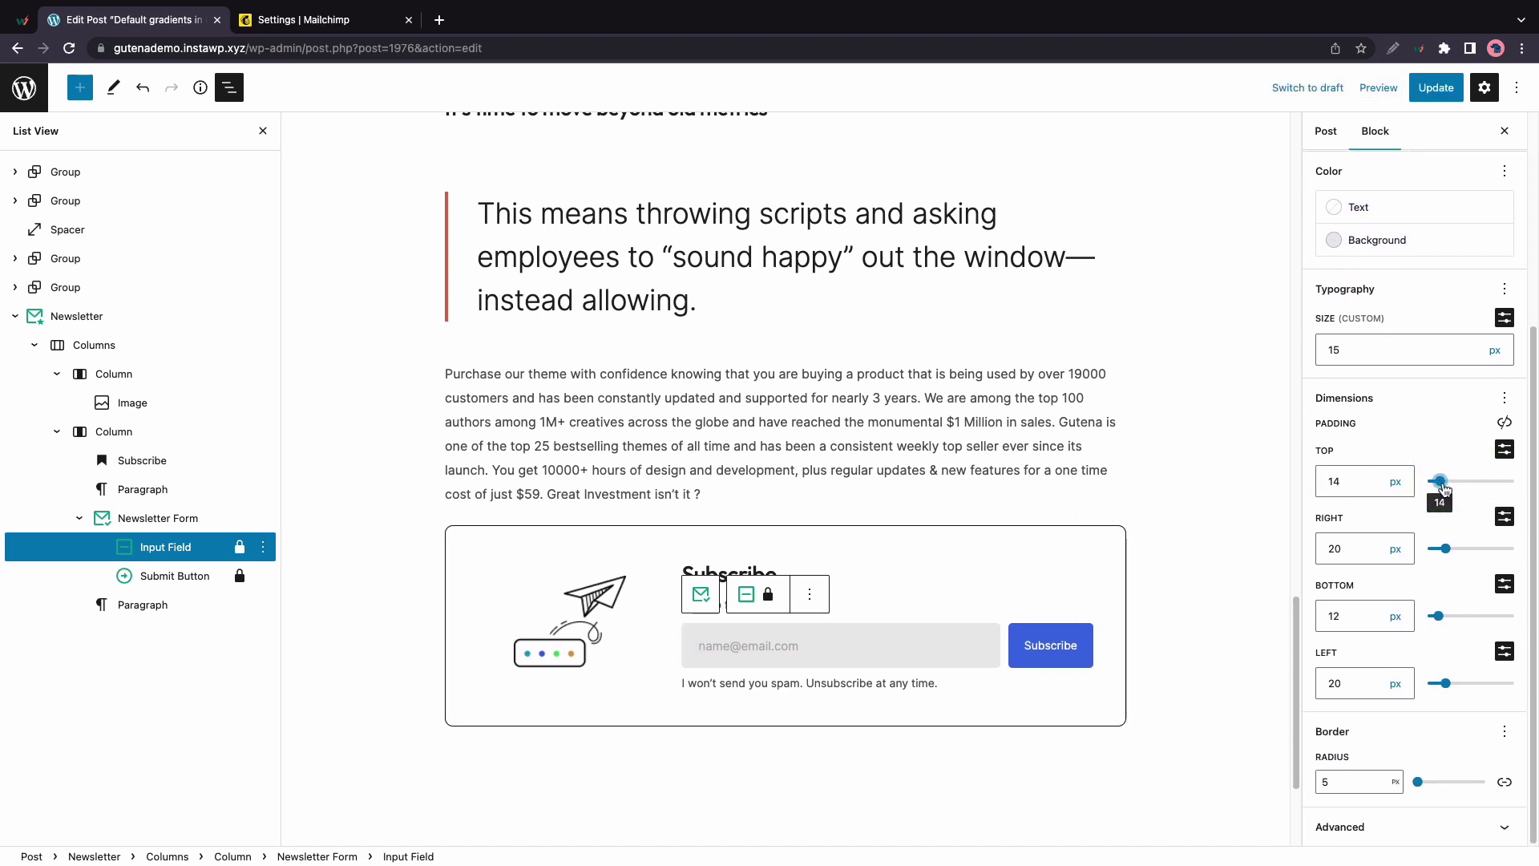
drag(1446, 548, 1468, 548)
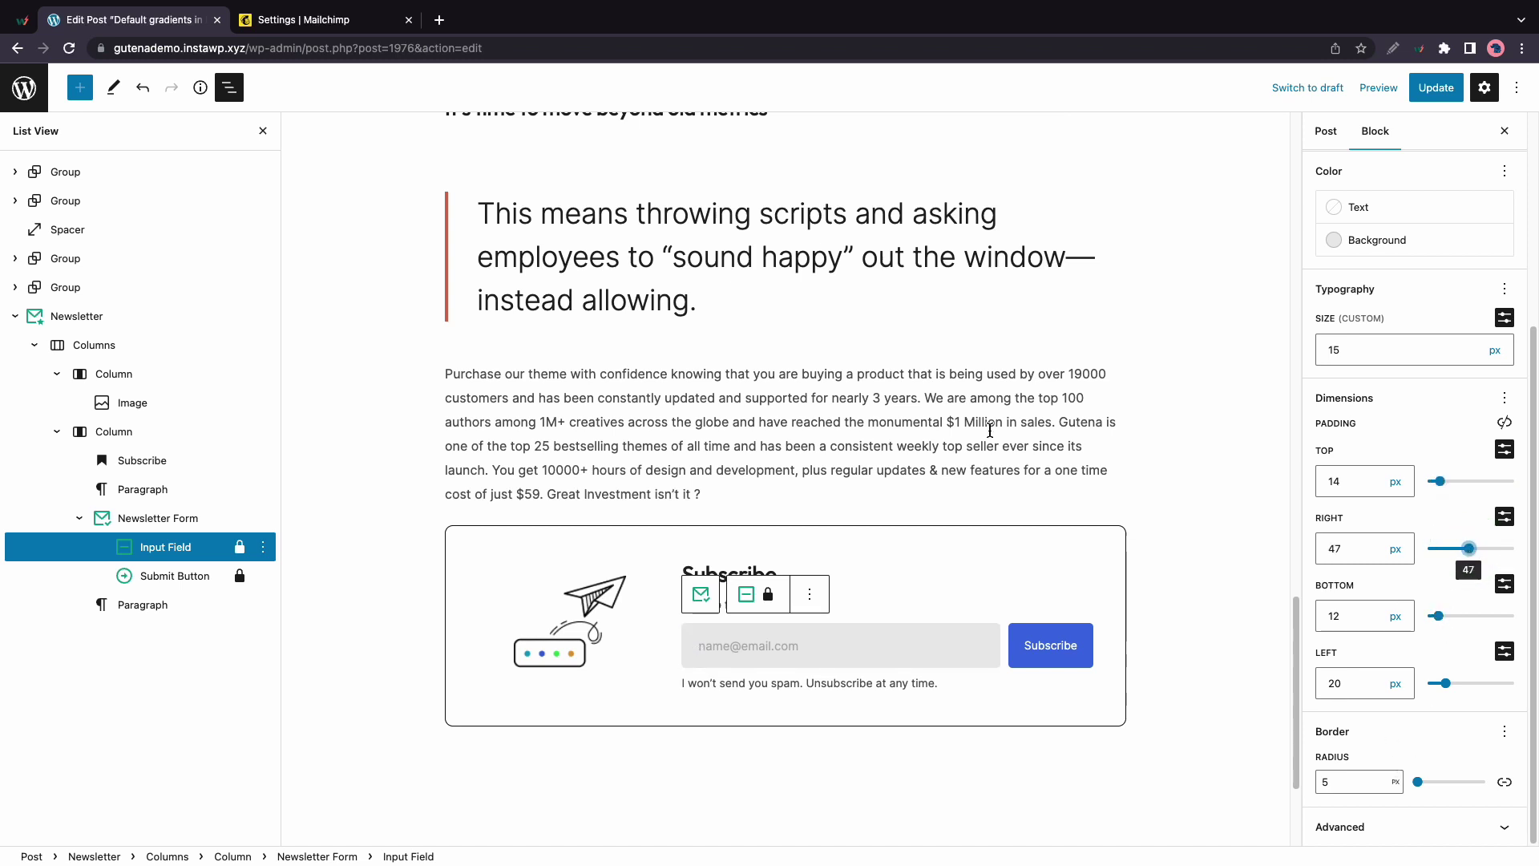
click(142, 87)
click(142, 87)
click(143, 87)
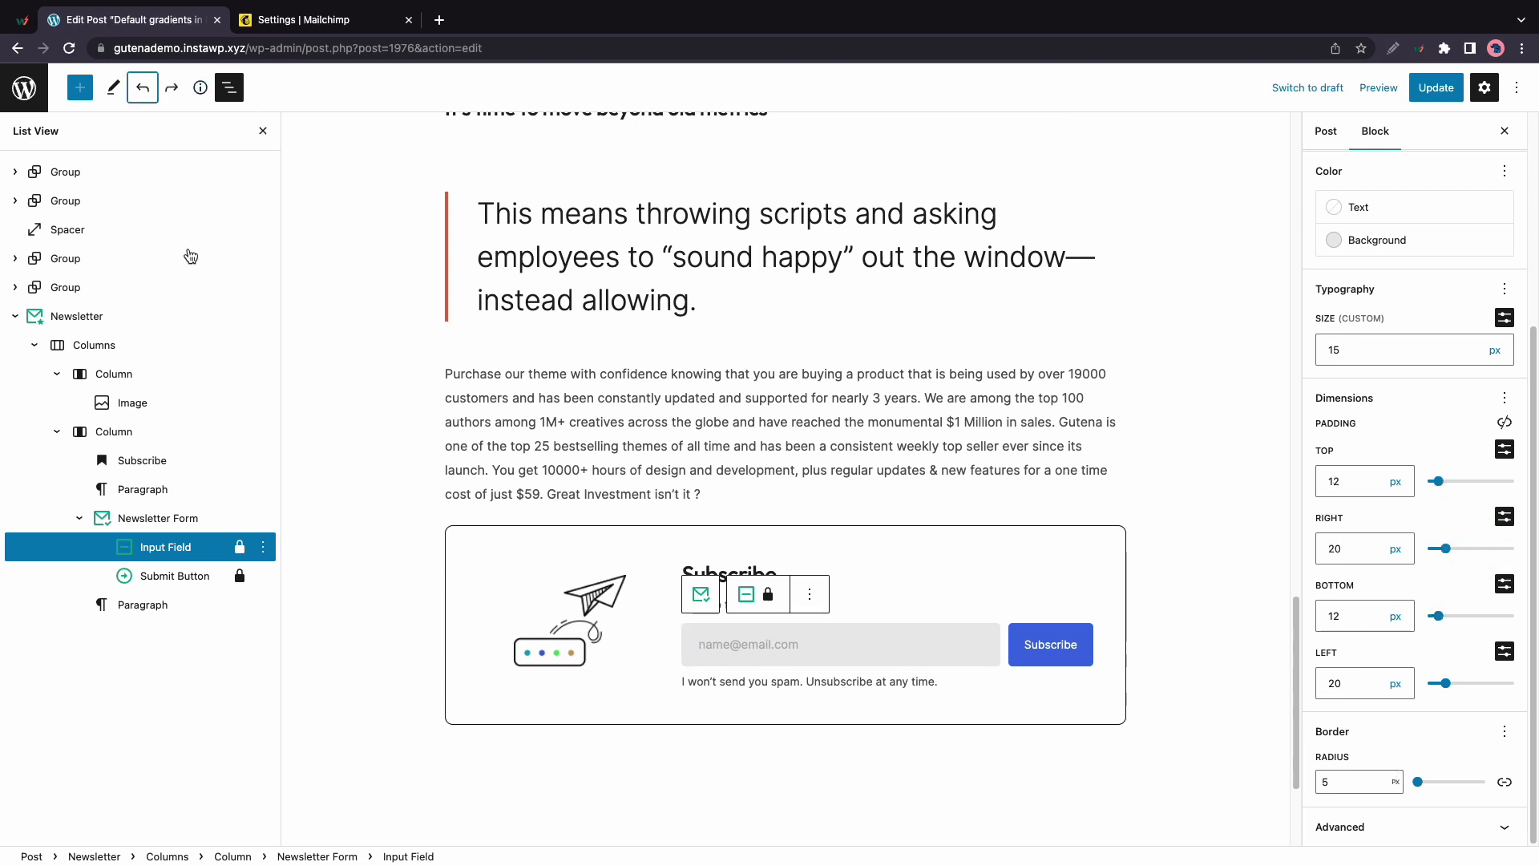
Select the Subscribe button and set its mobile Button Position to Fluid
click(192, 579)
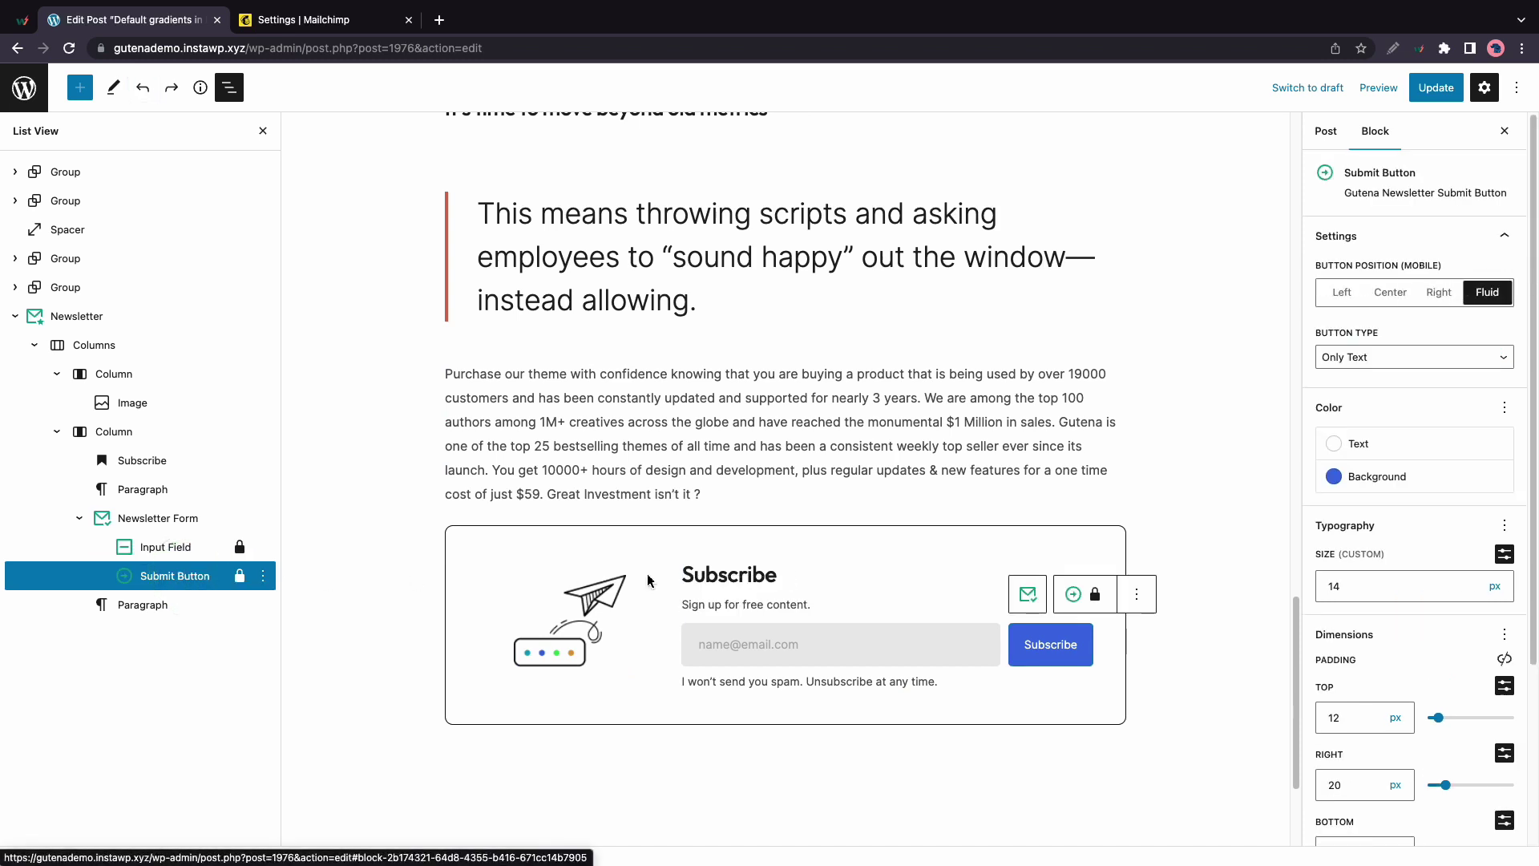
click(1342, 293)
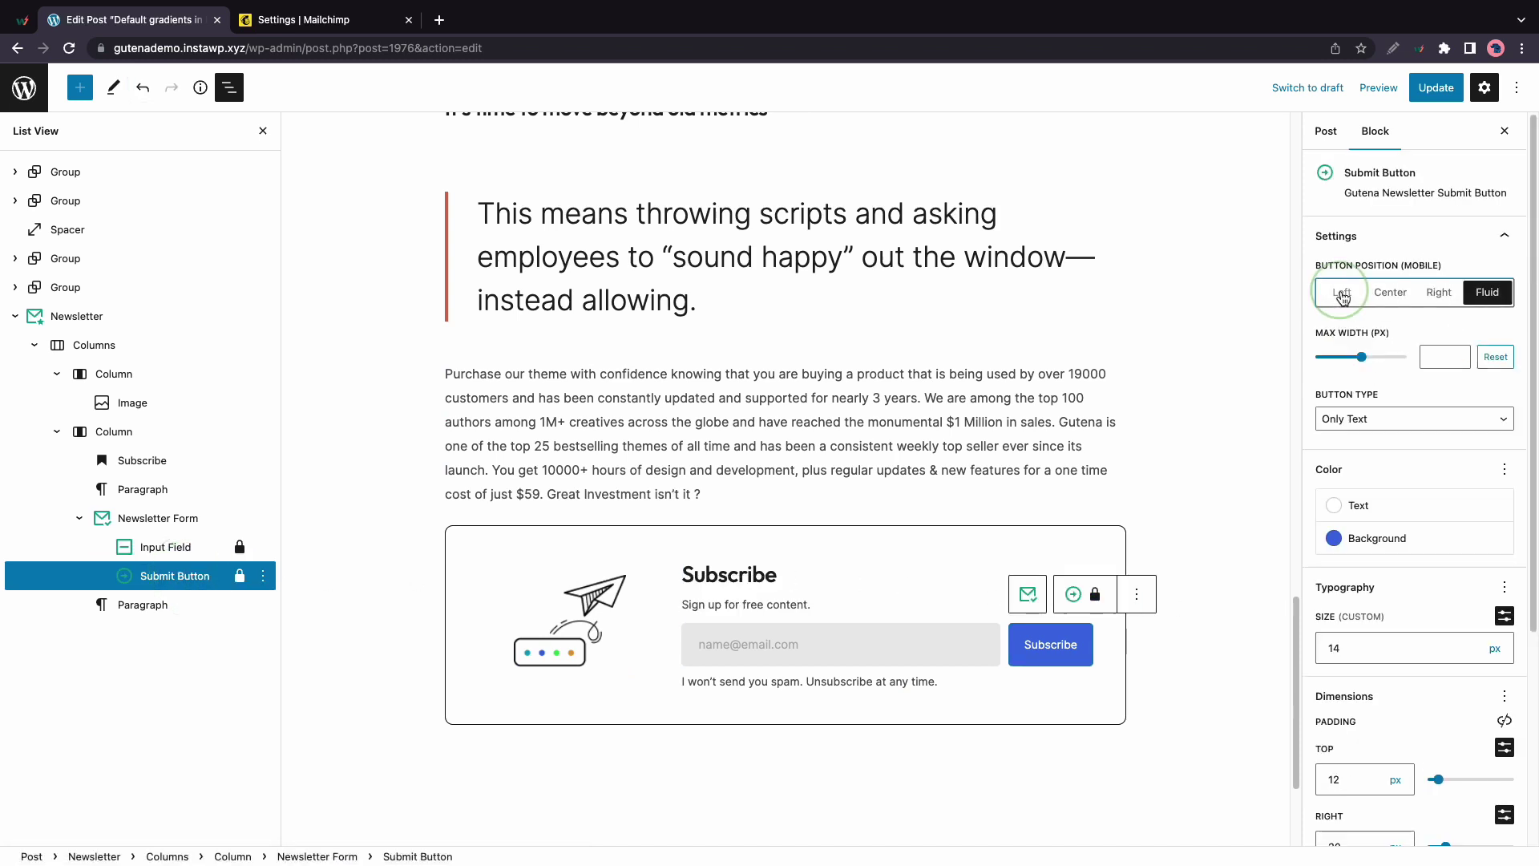
click(1493, 298)
Set Button Type to Text and Icon, then browse the Icon Library with Arrow Right selected
click(1462, 353)
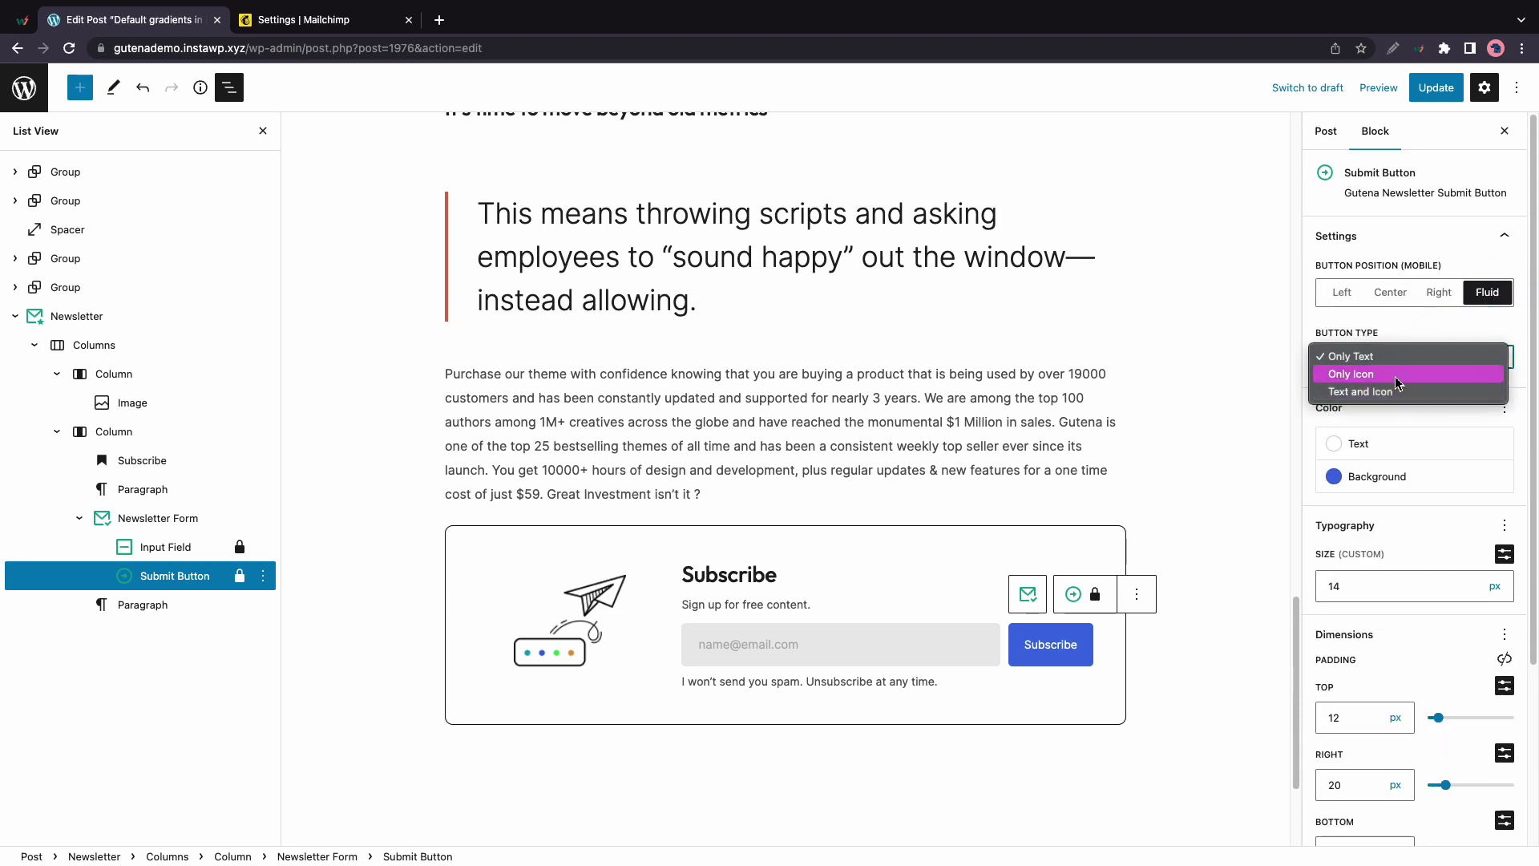
click(1395, 375)
click(1473, 362)
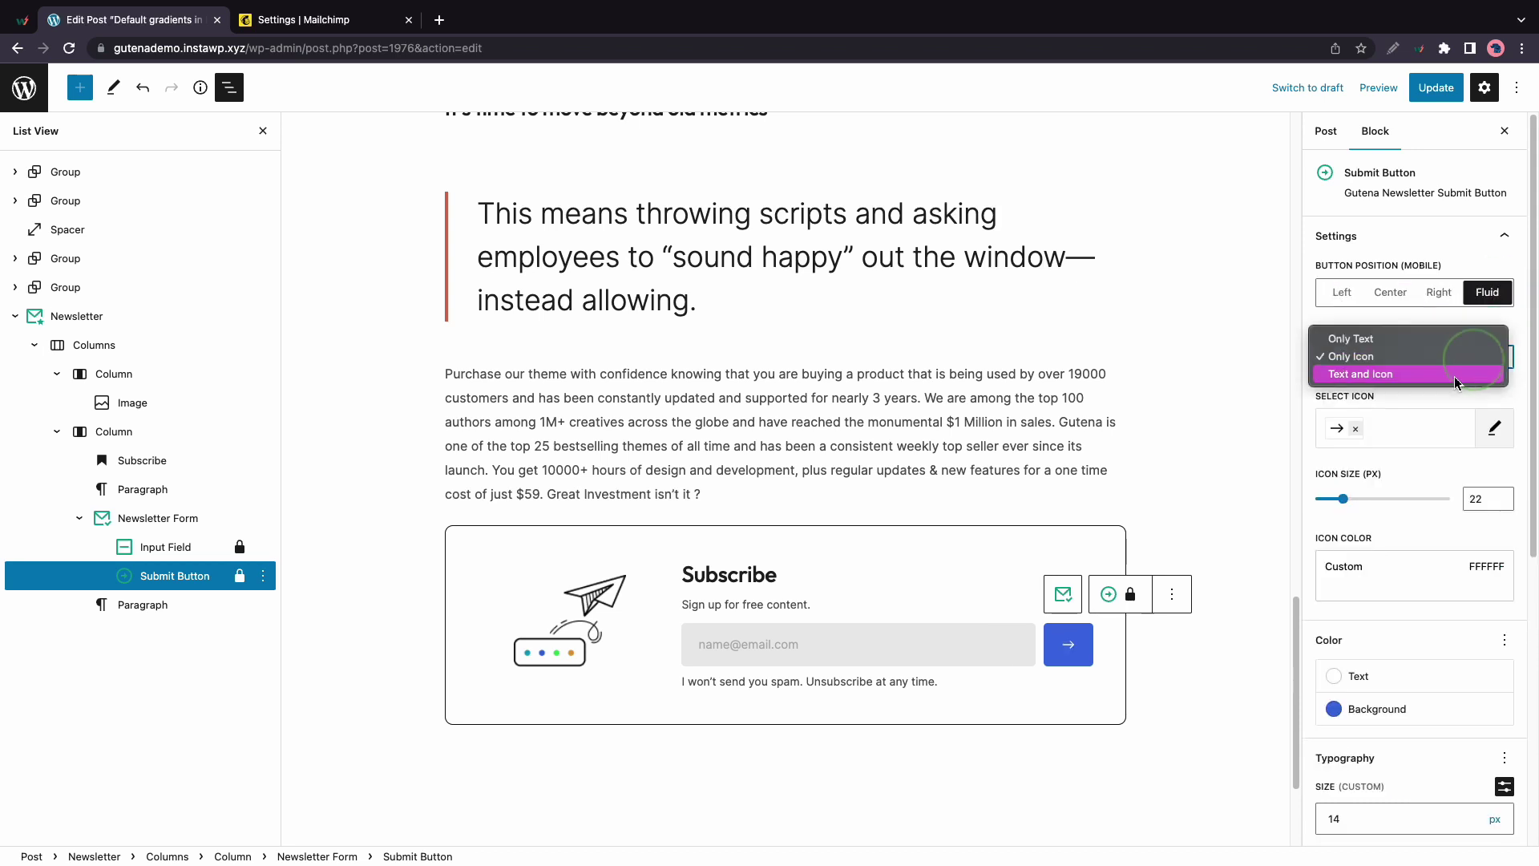
click(1413, 386)
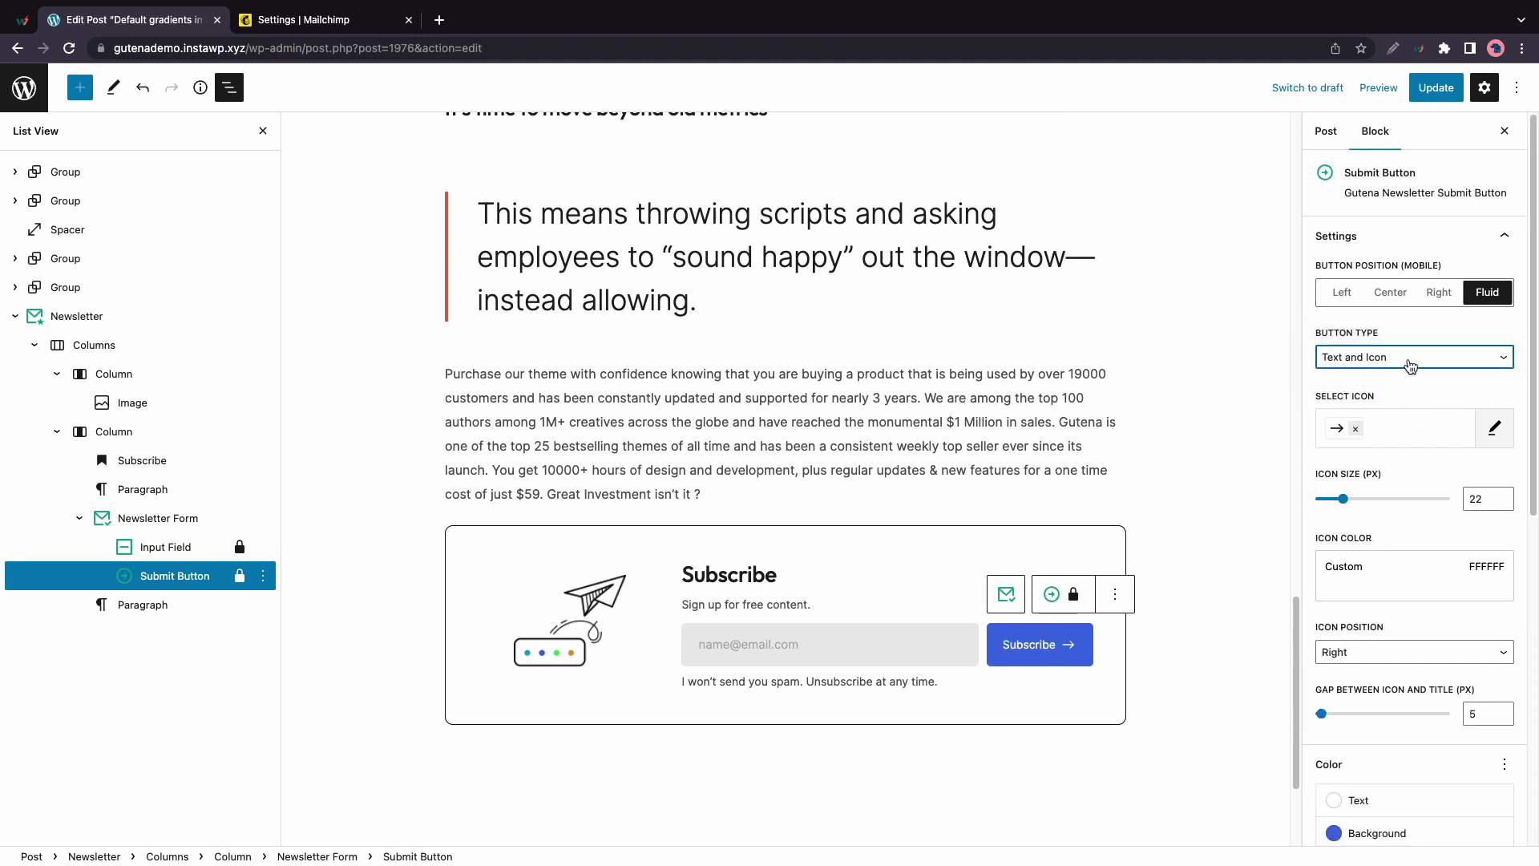
click(1496, 431)
scroll(1187, 481, down, 2)
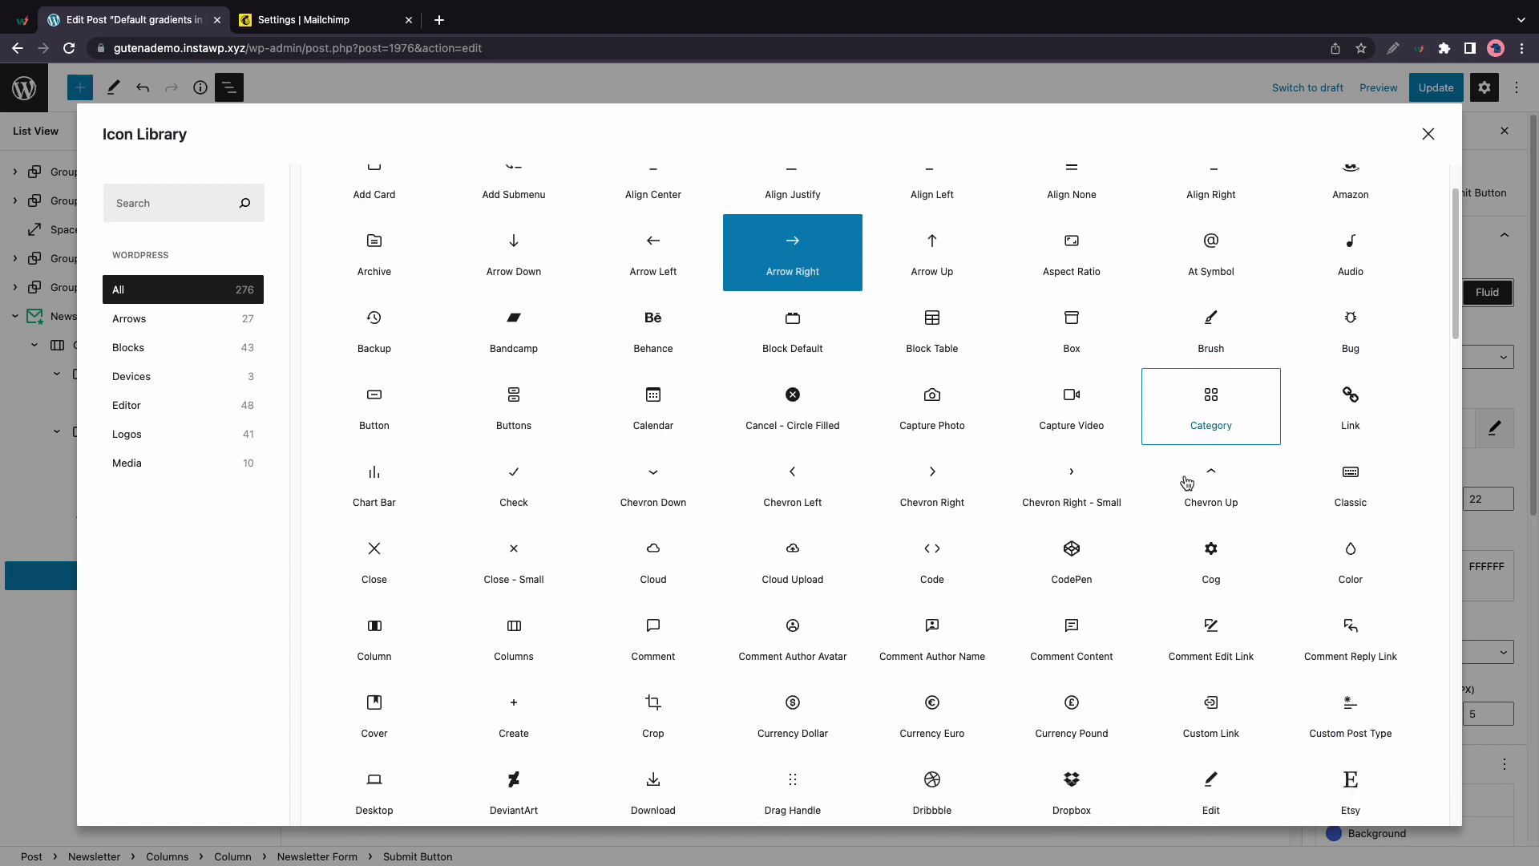
scroll(1186, 481, up, 2)
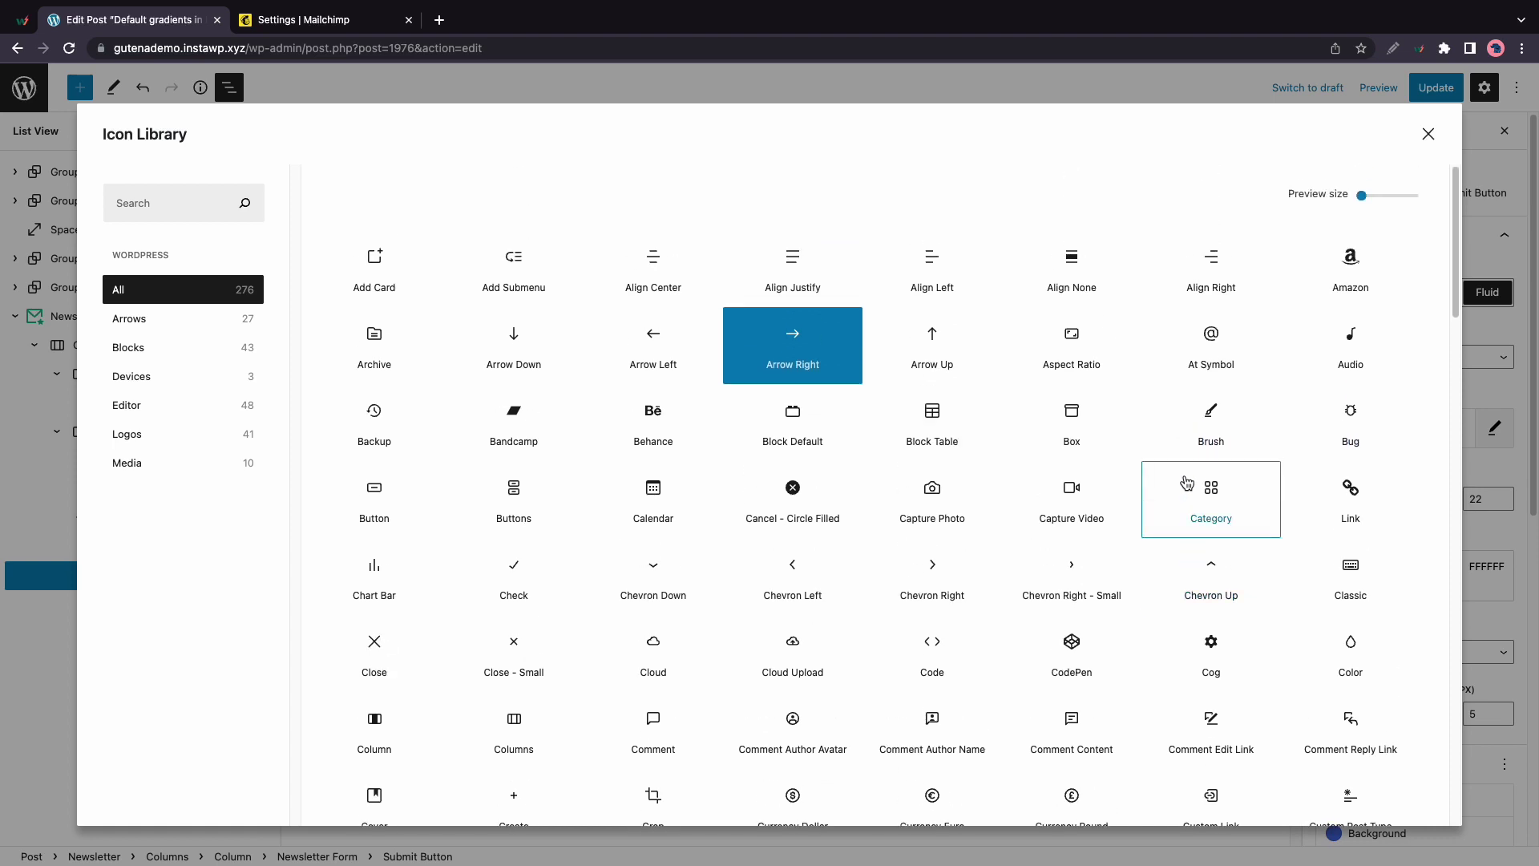
click(1483, 478)
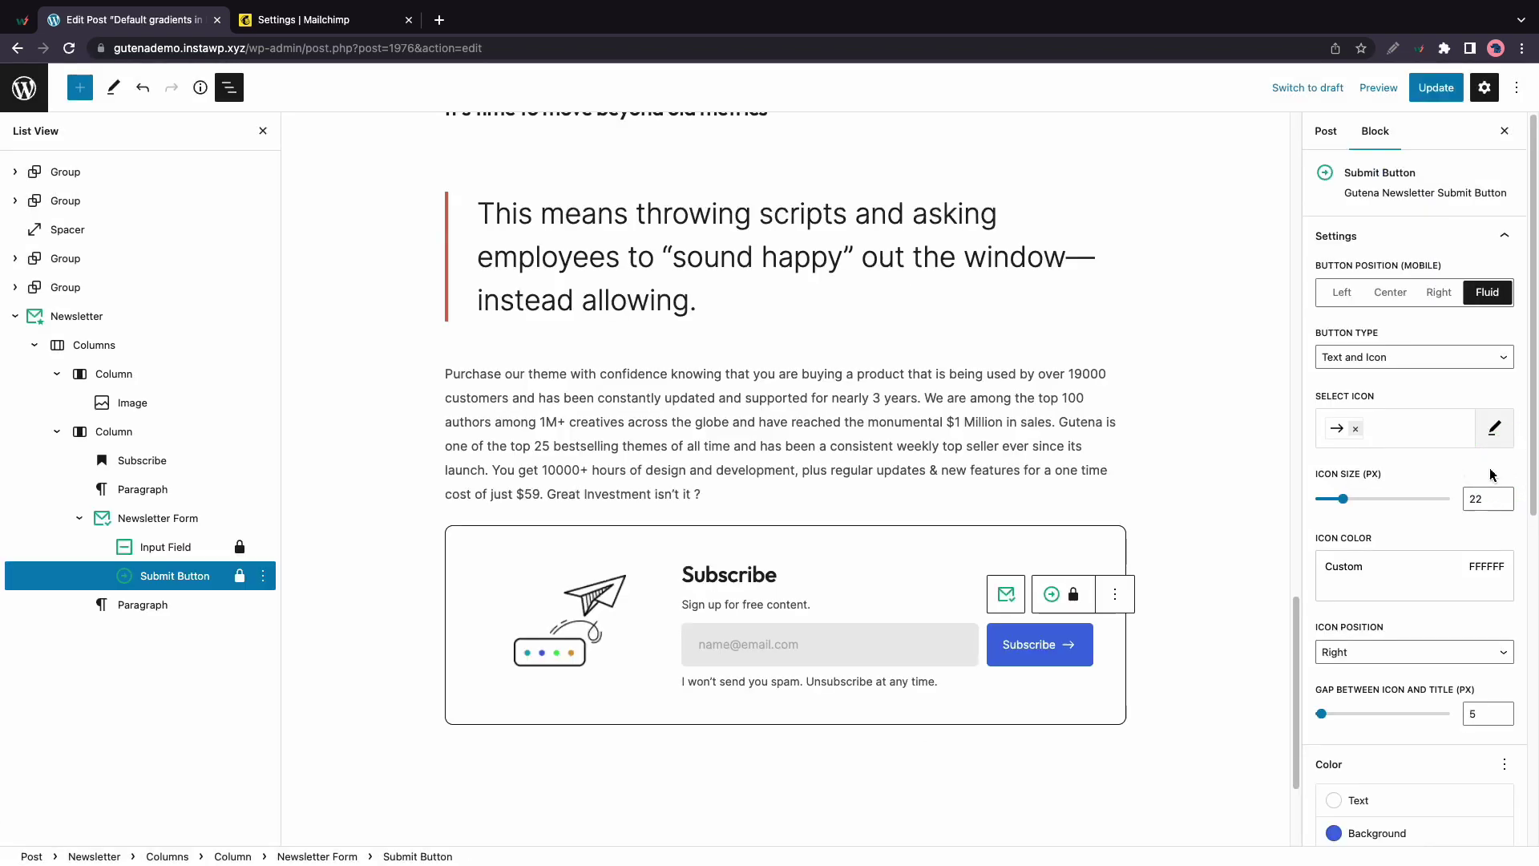
click(1429, 570)
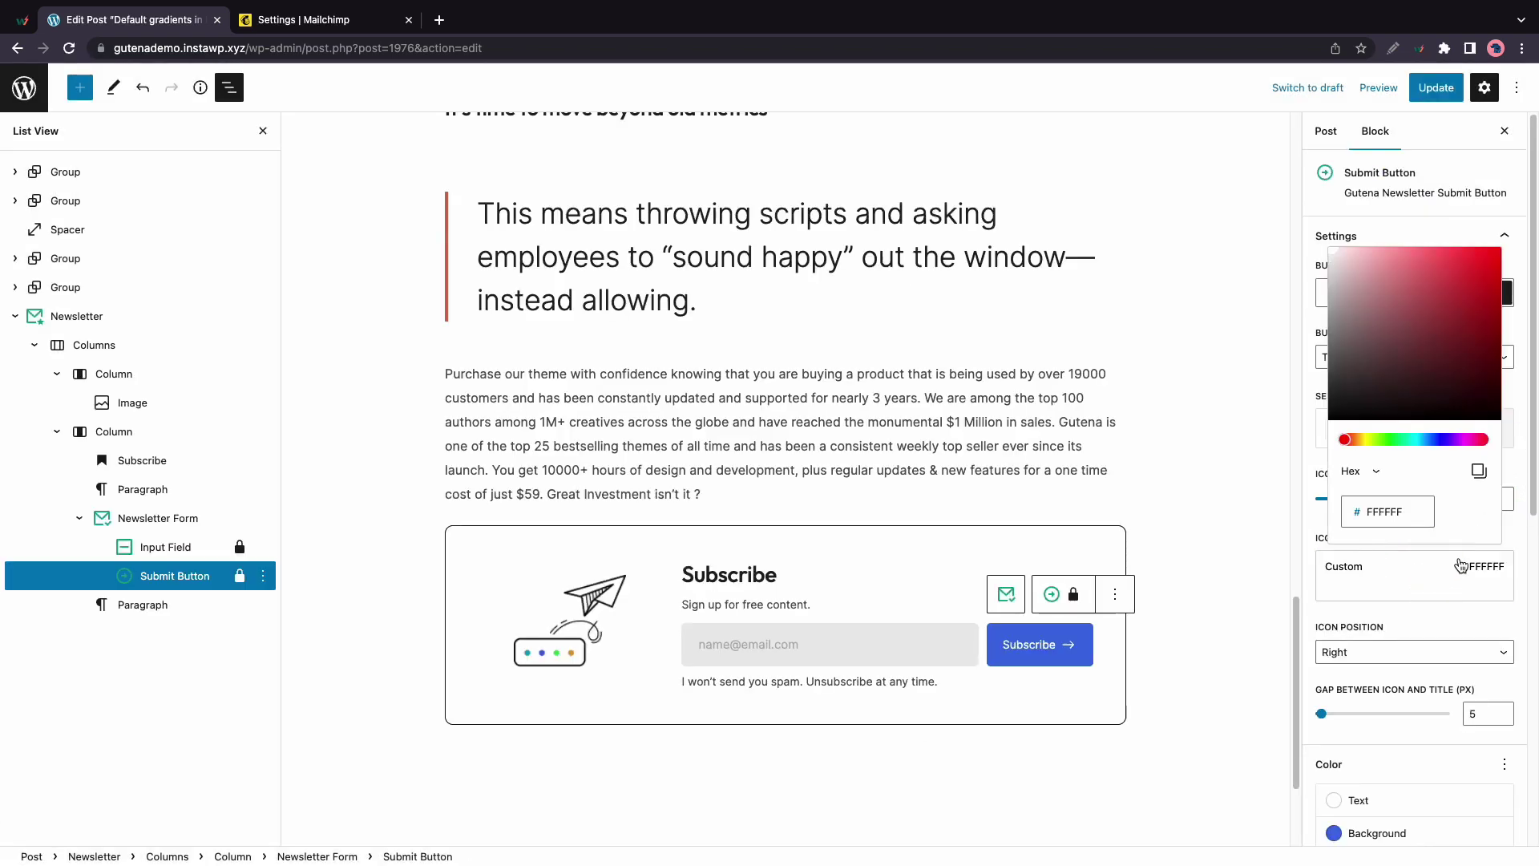
click(1522, 529)
scroll(1427, 593, down, 2)
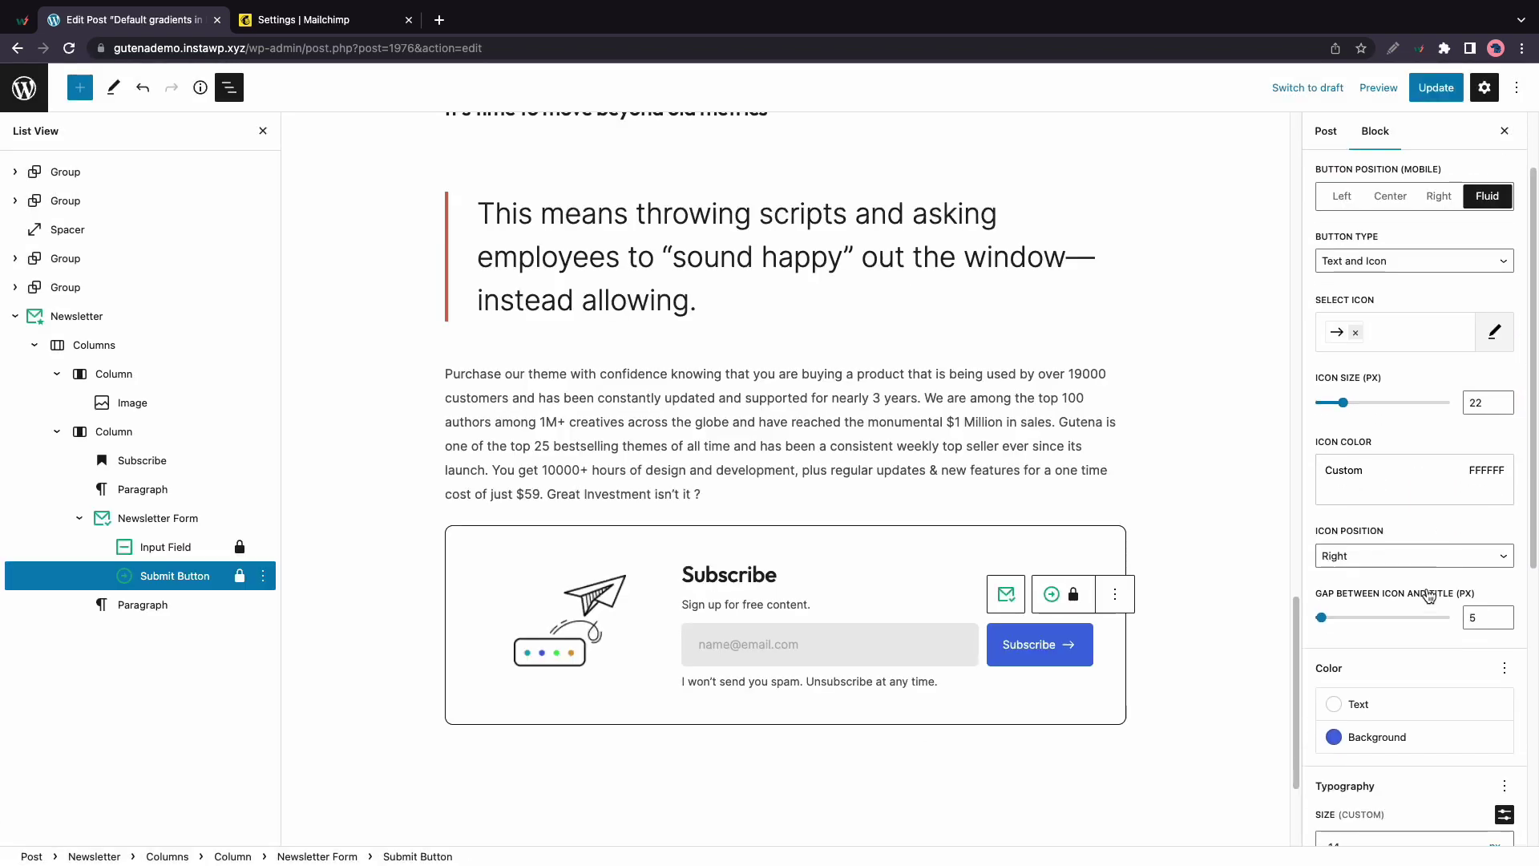
click(1403, 557)
click(1366, 538)
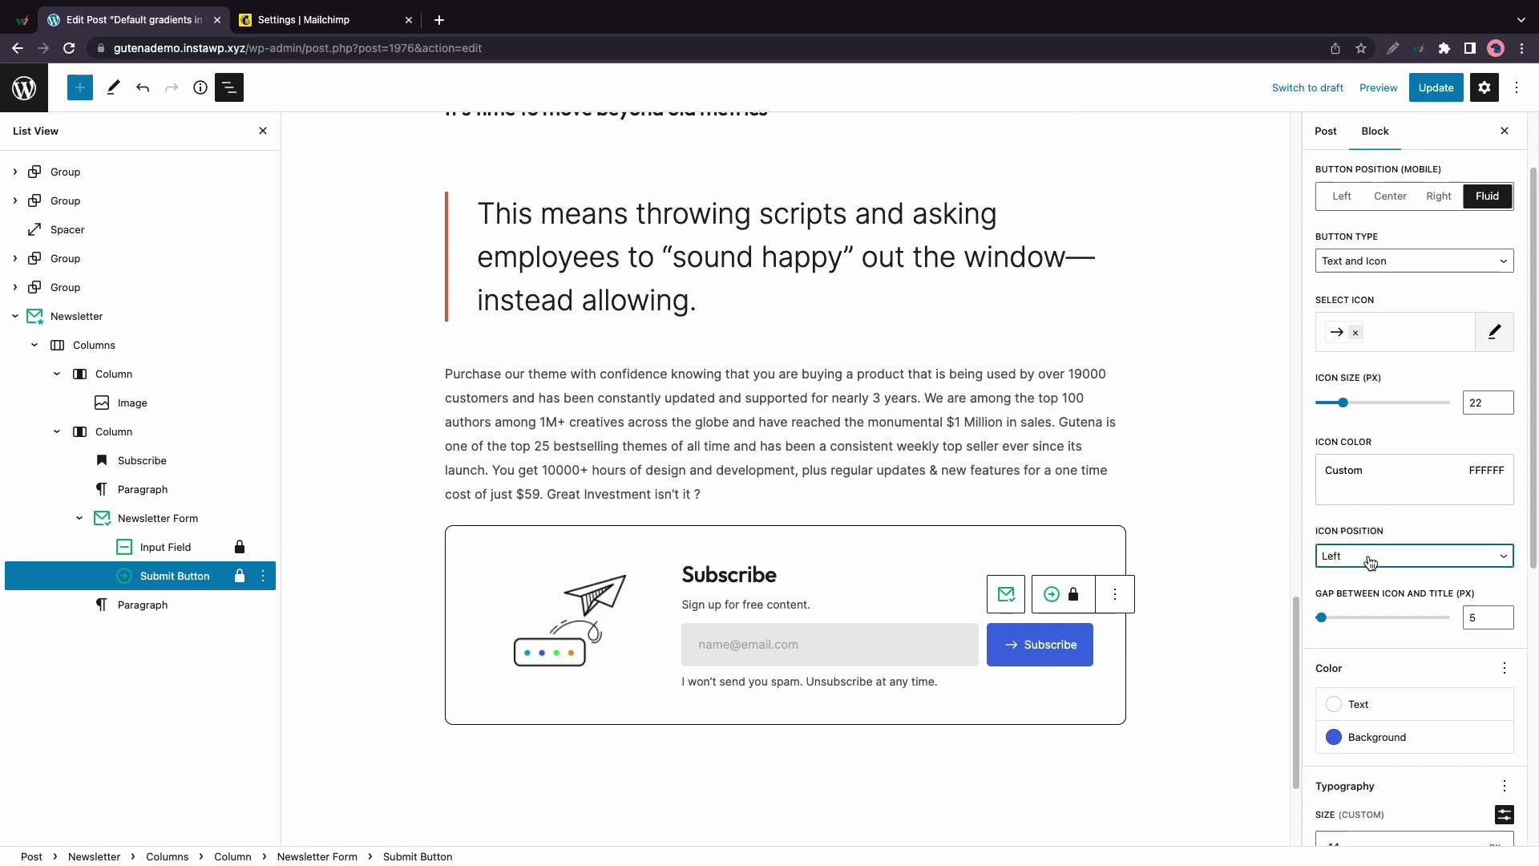
click(1365, 562)
click(1365, 572)
scroll(1363, 618, down, 2)
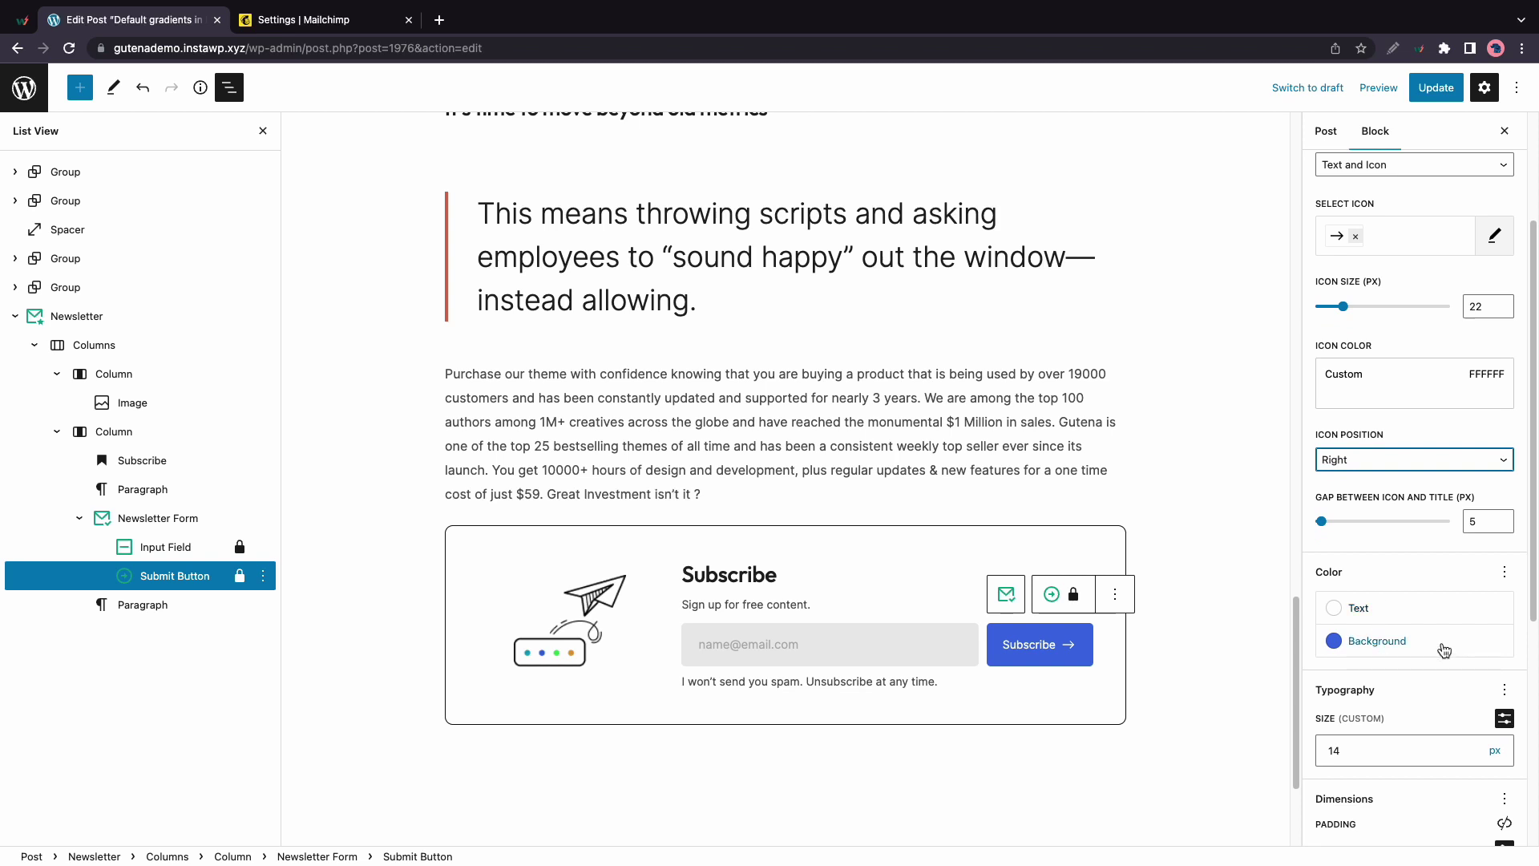
scroll(1443, 649, down, 5)
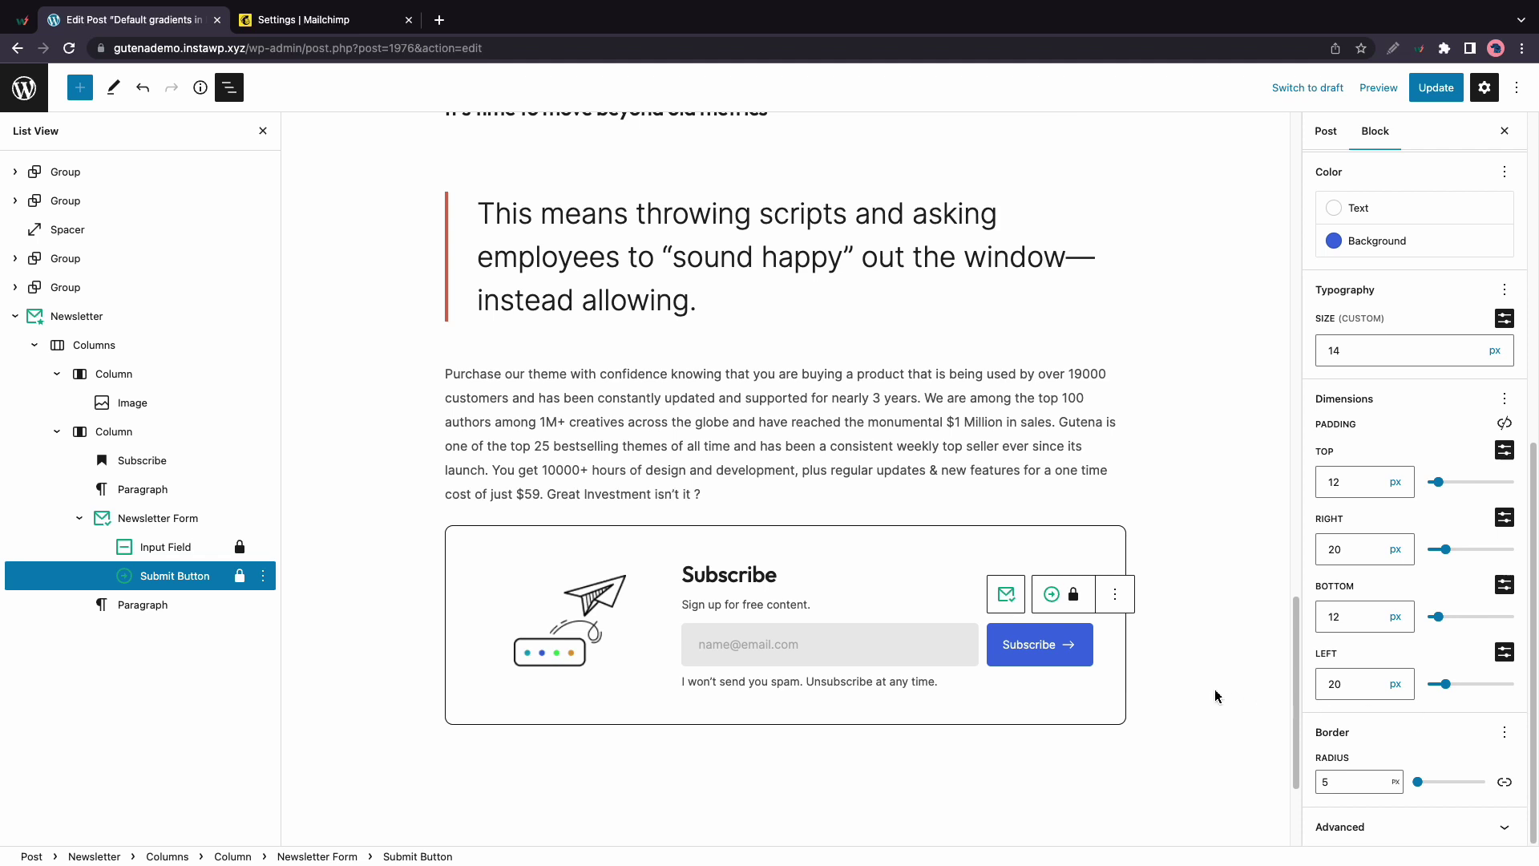
Duplicate the Newsletter Form from its block options menu and drag the copy directly after the paragraph
click(217, 526)
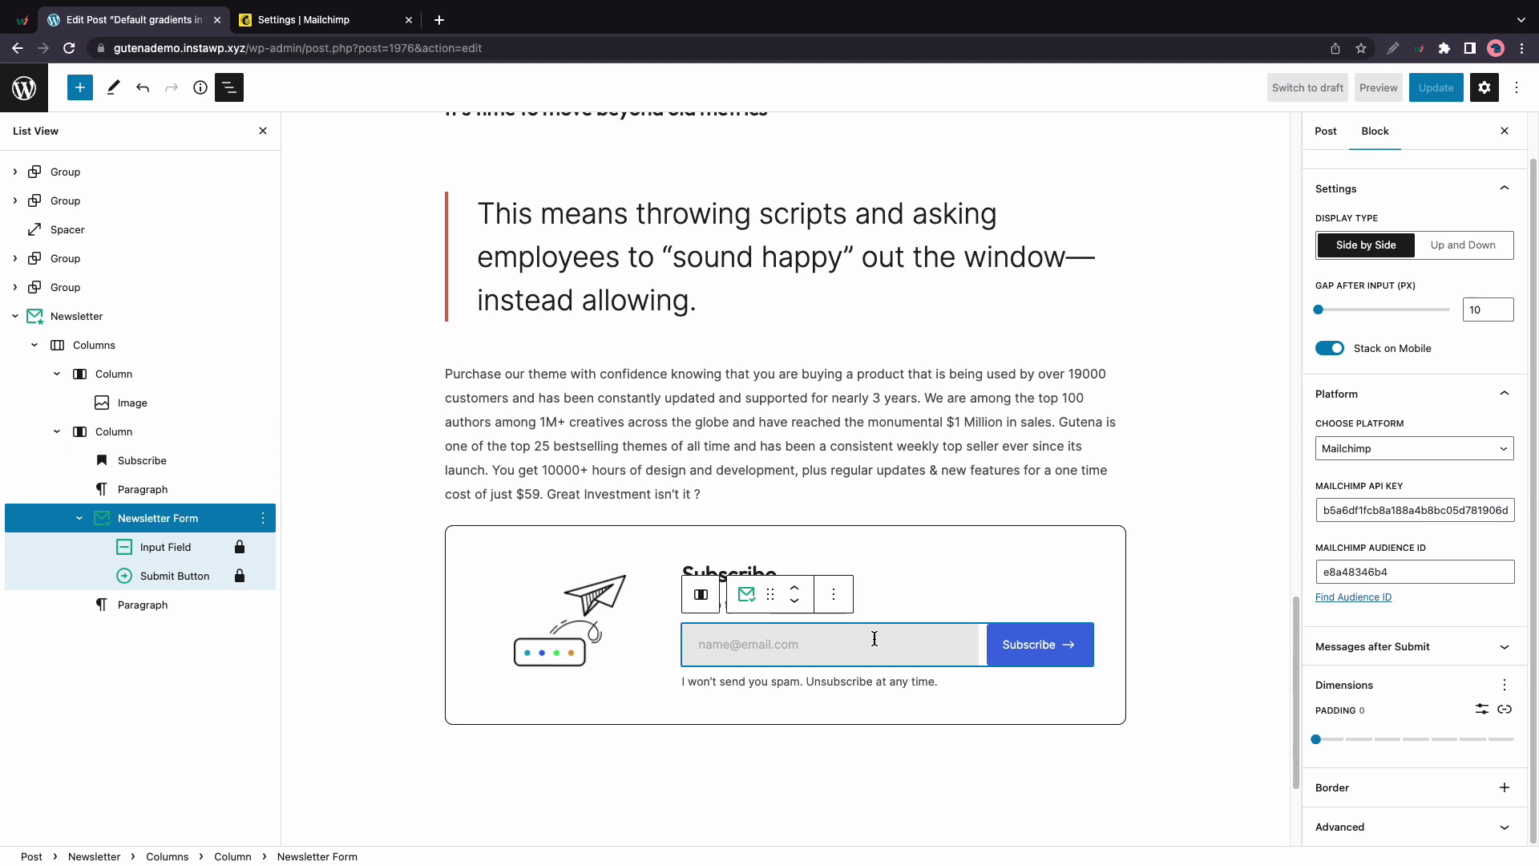
click(834, 594)
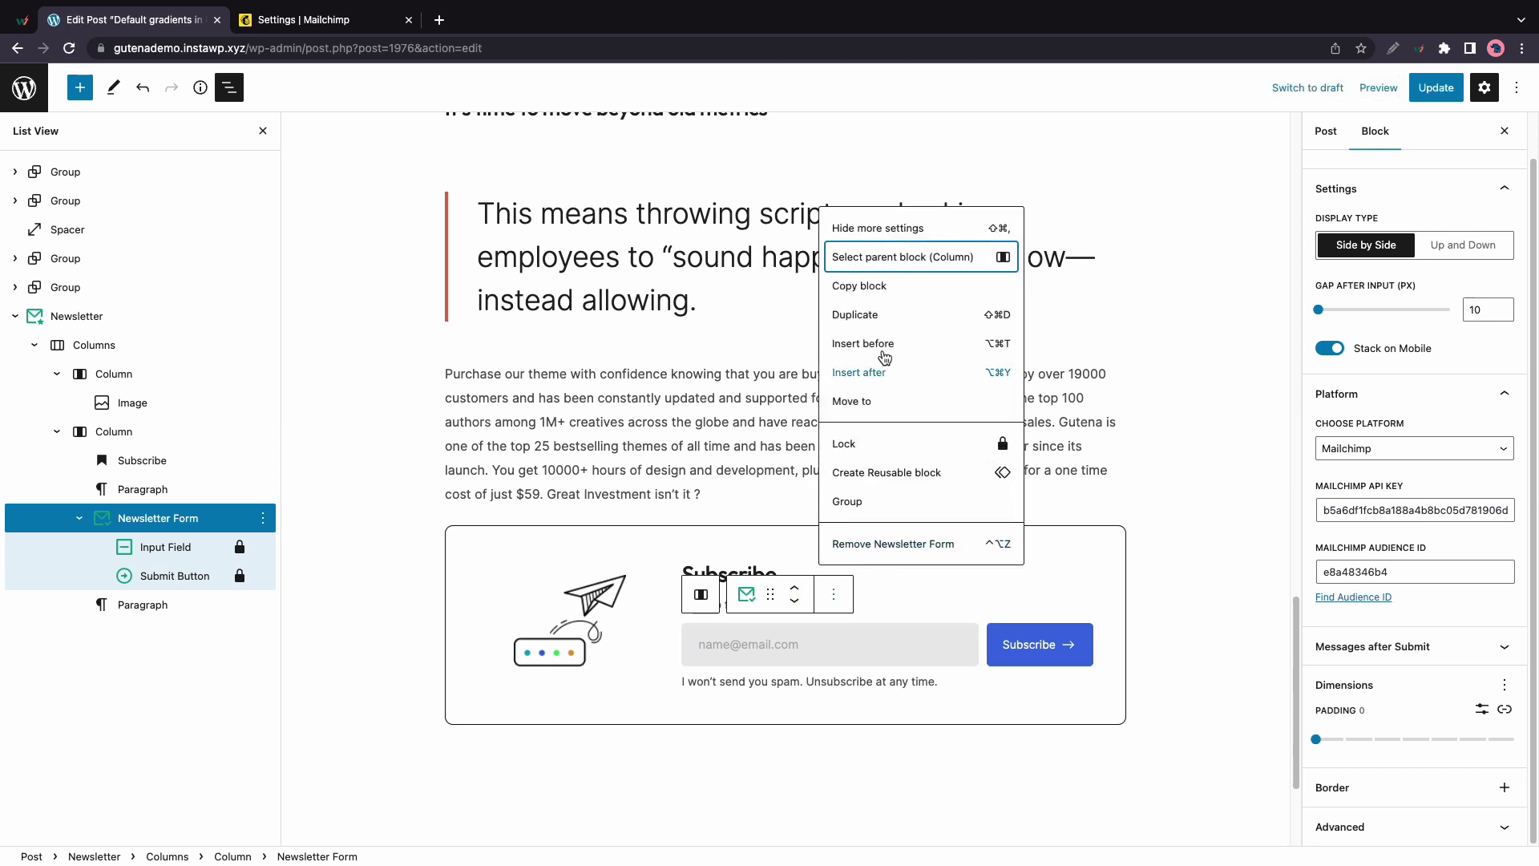
click(879, 314)
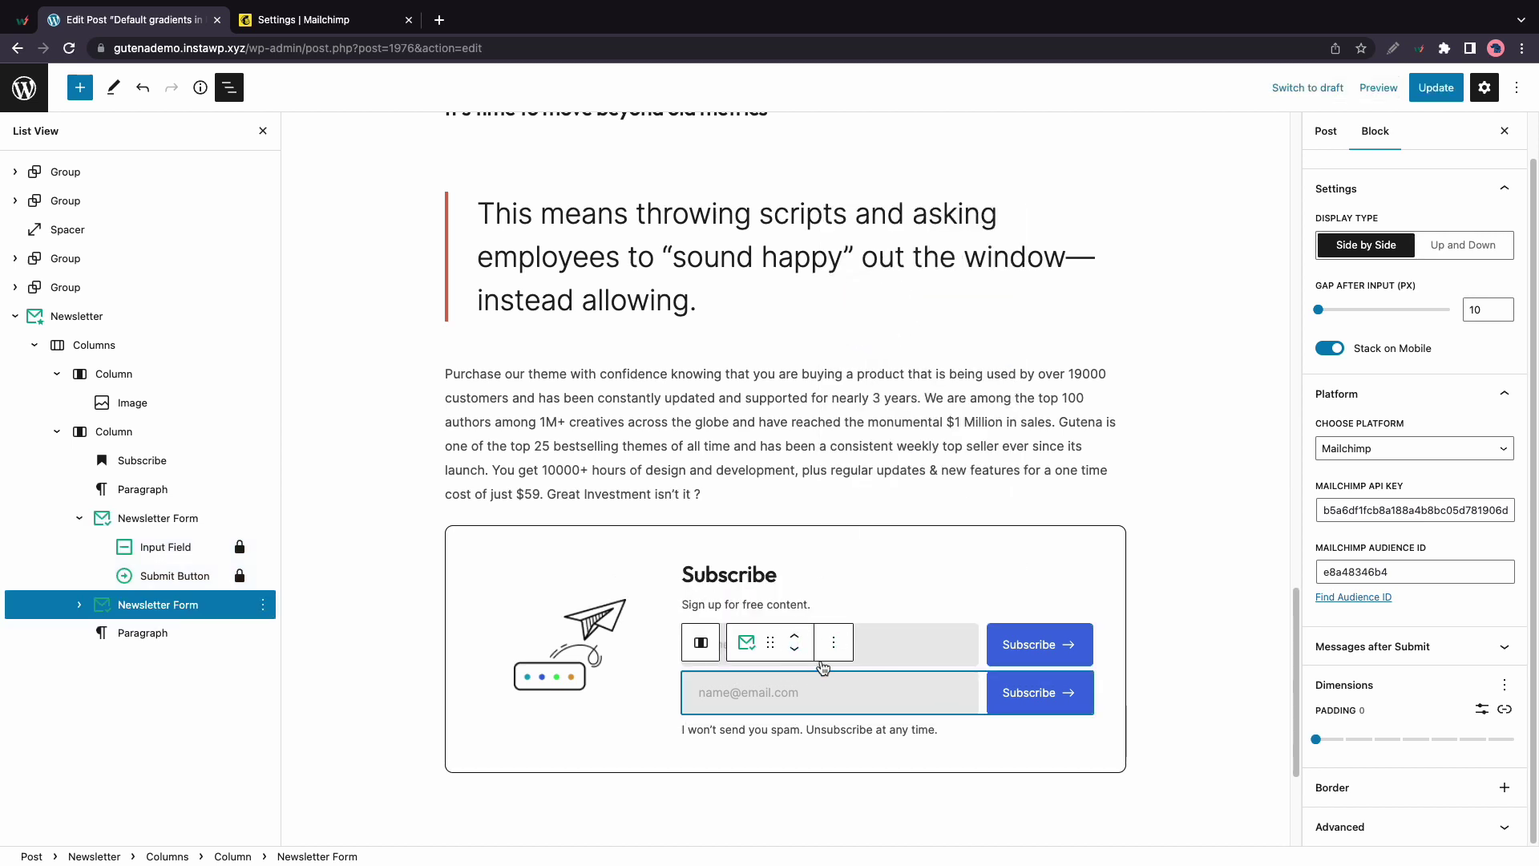
drag(771, 642, 746, 613)
drag(768, 739, 718, 707)
scroll(723, 521, down, 3)
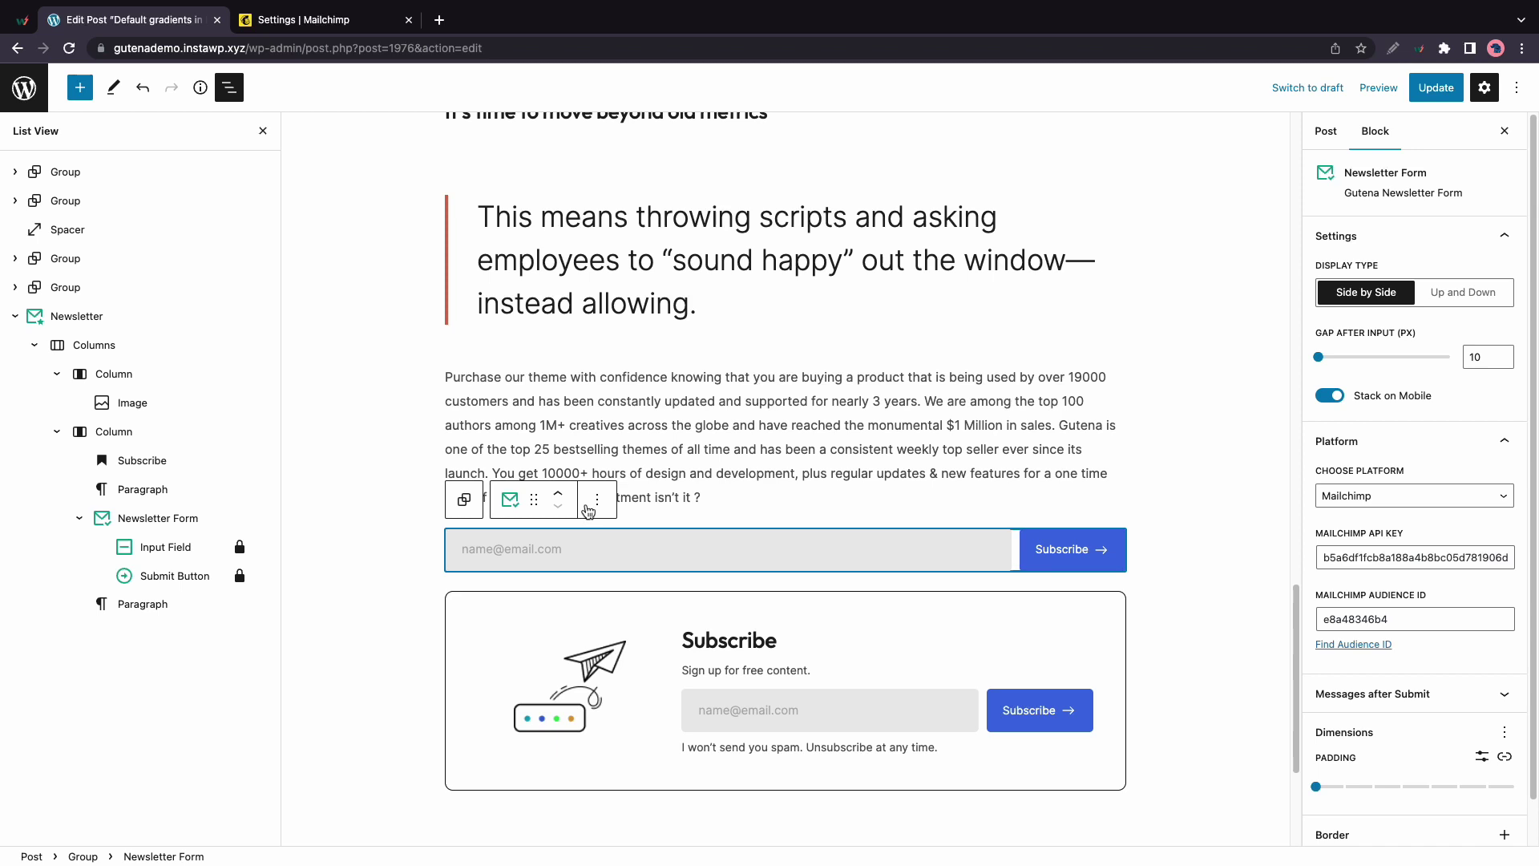
Update the post, then subscribe a test e-mail address on the live post's form
click(702, 499)
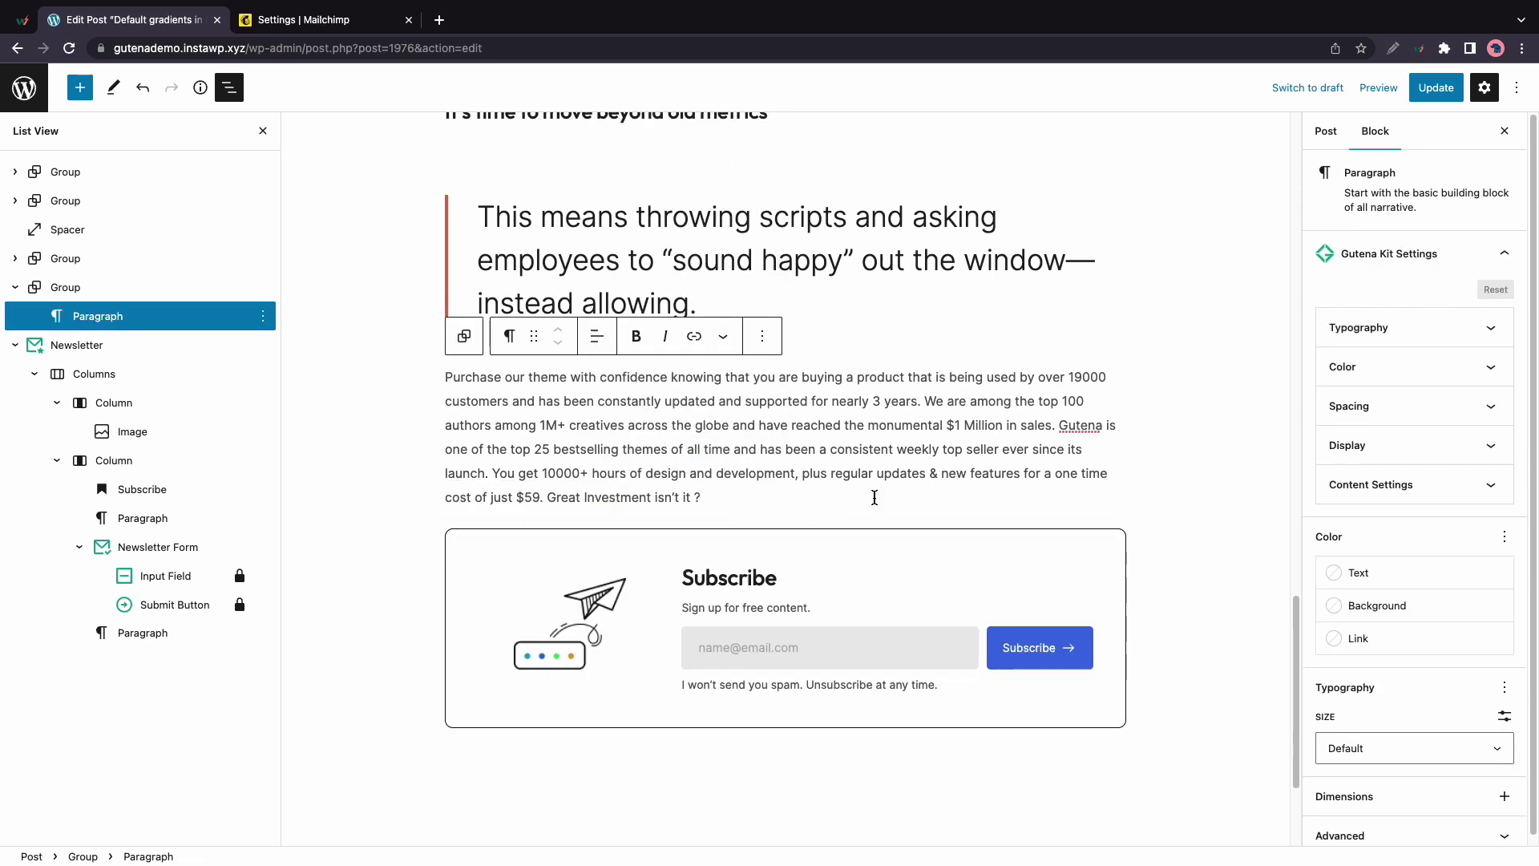
click(1431, 91)
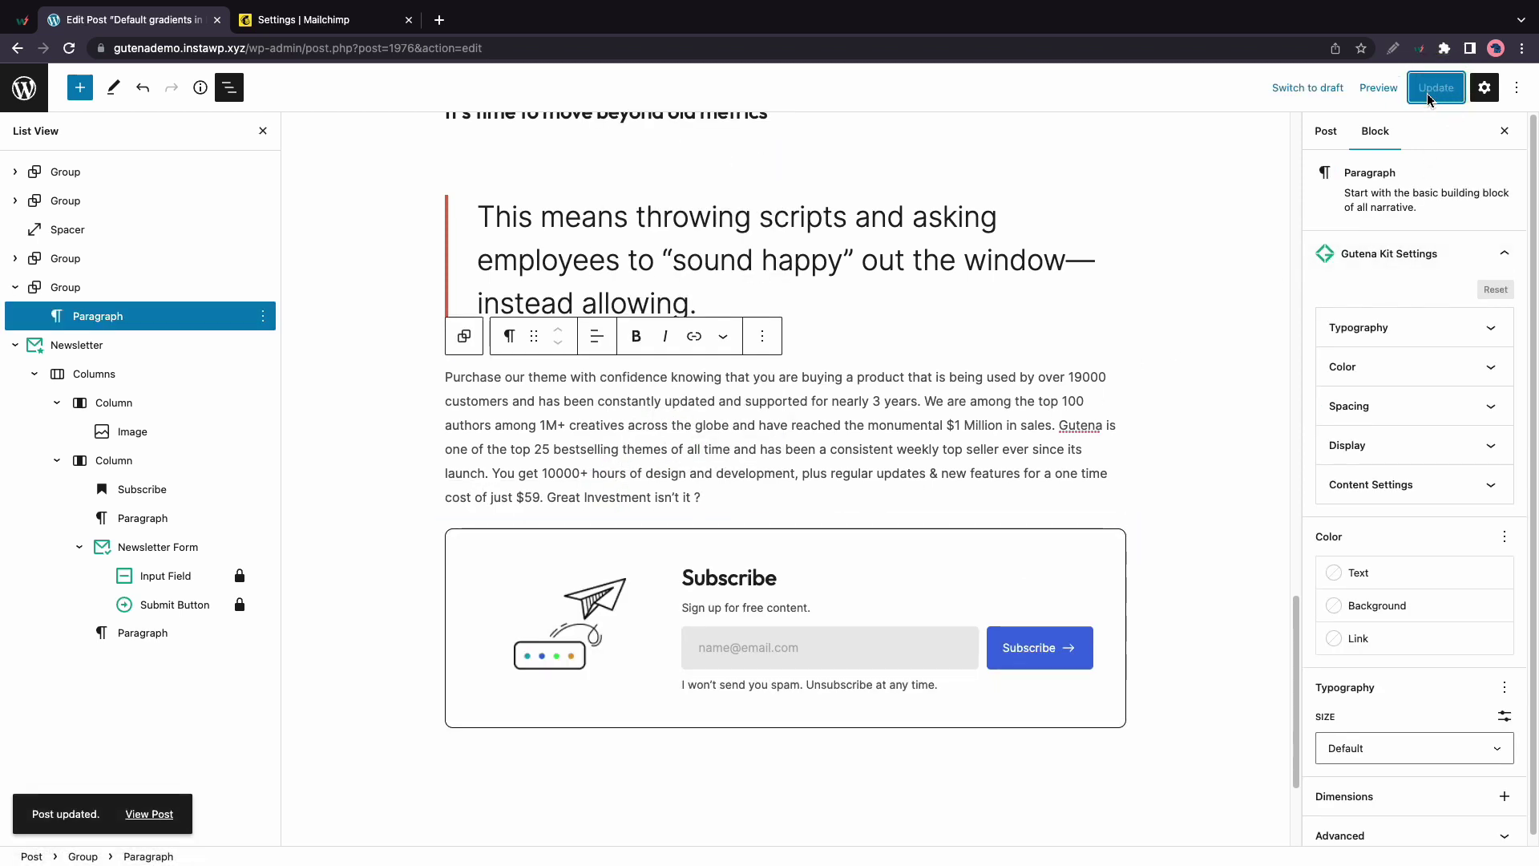
click(160, 814)
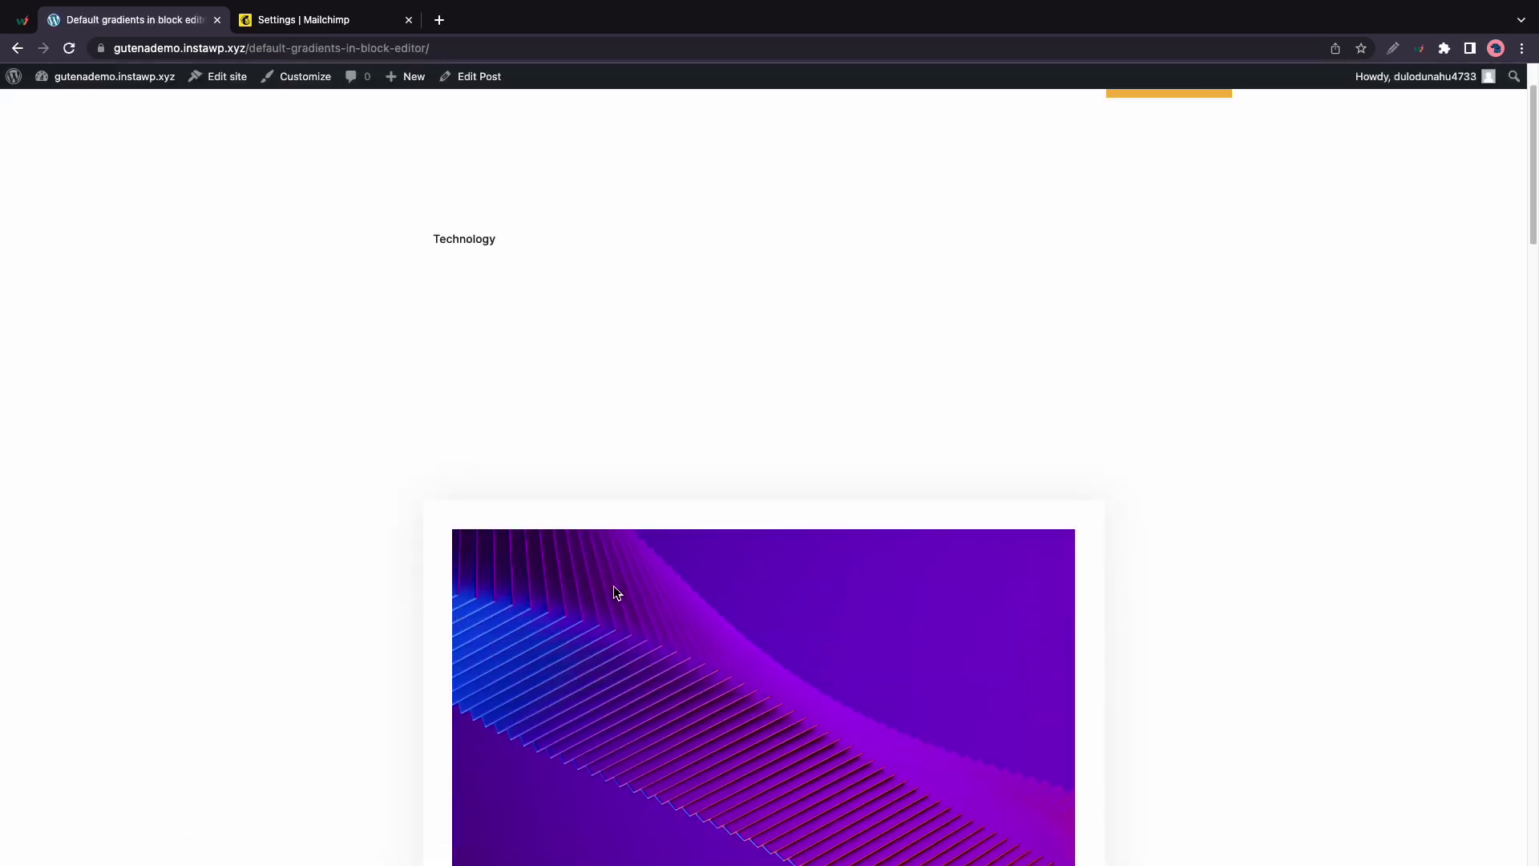
scroll(616, 592, down, 20)
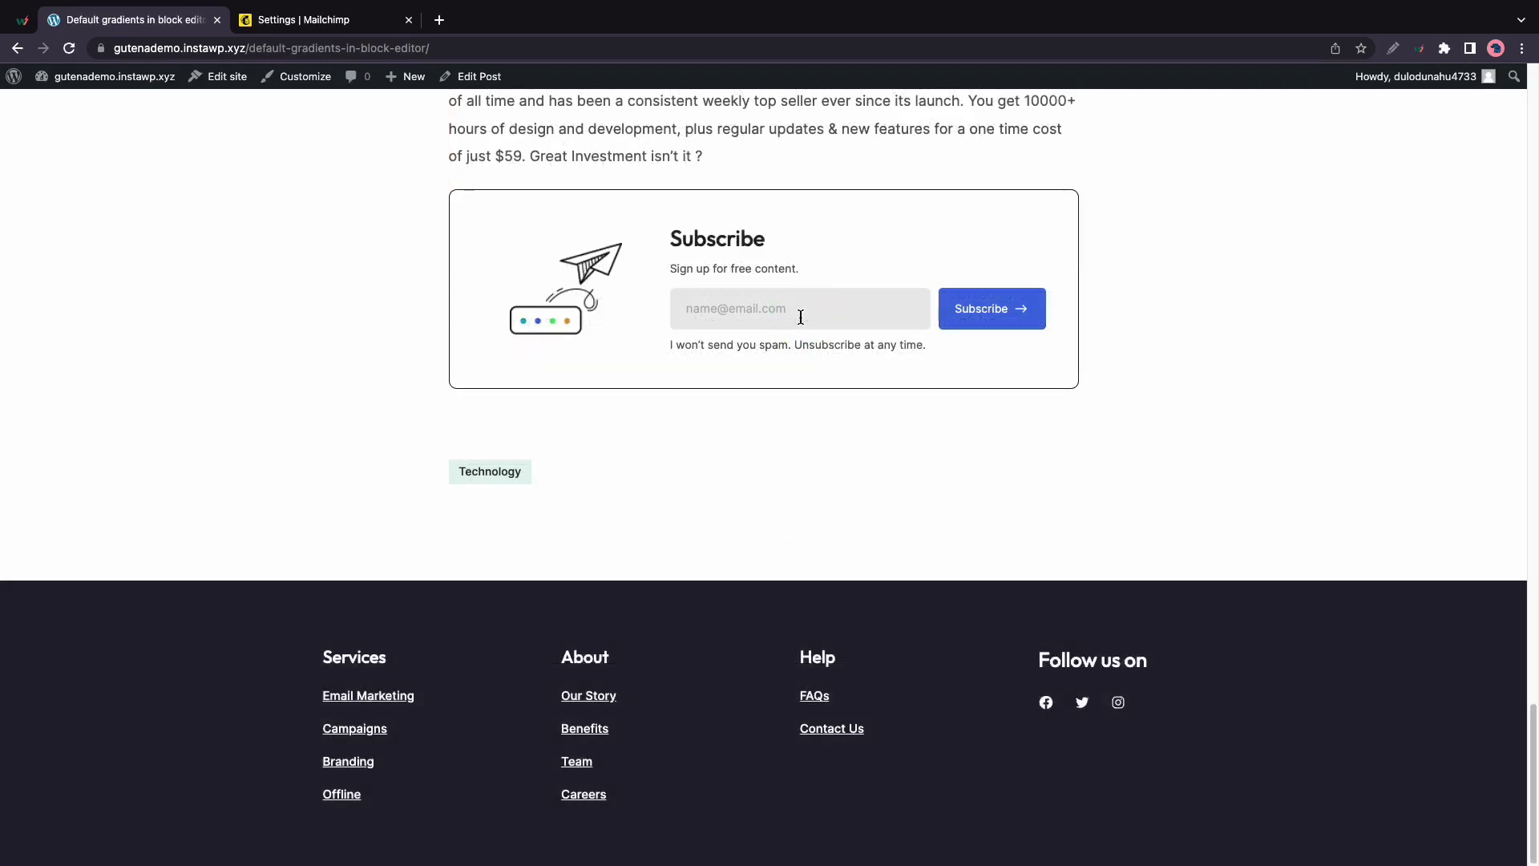
click(801, 317)
click(973, 315)
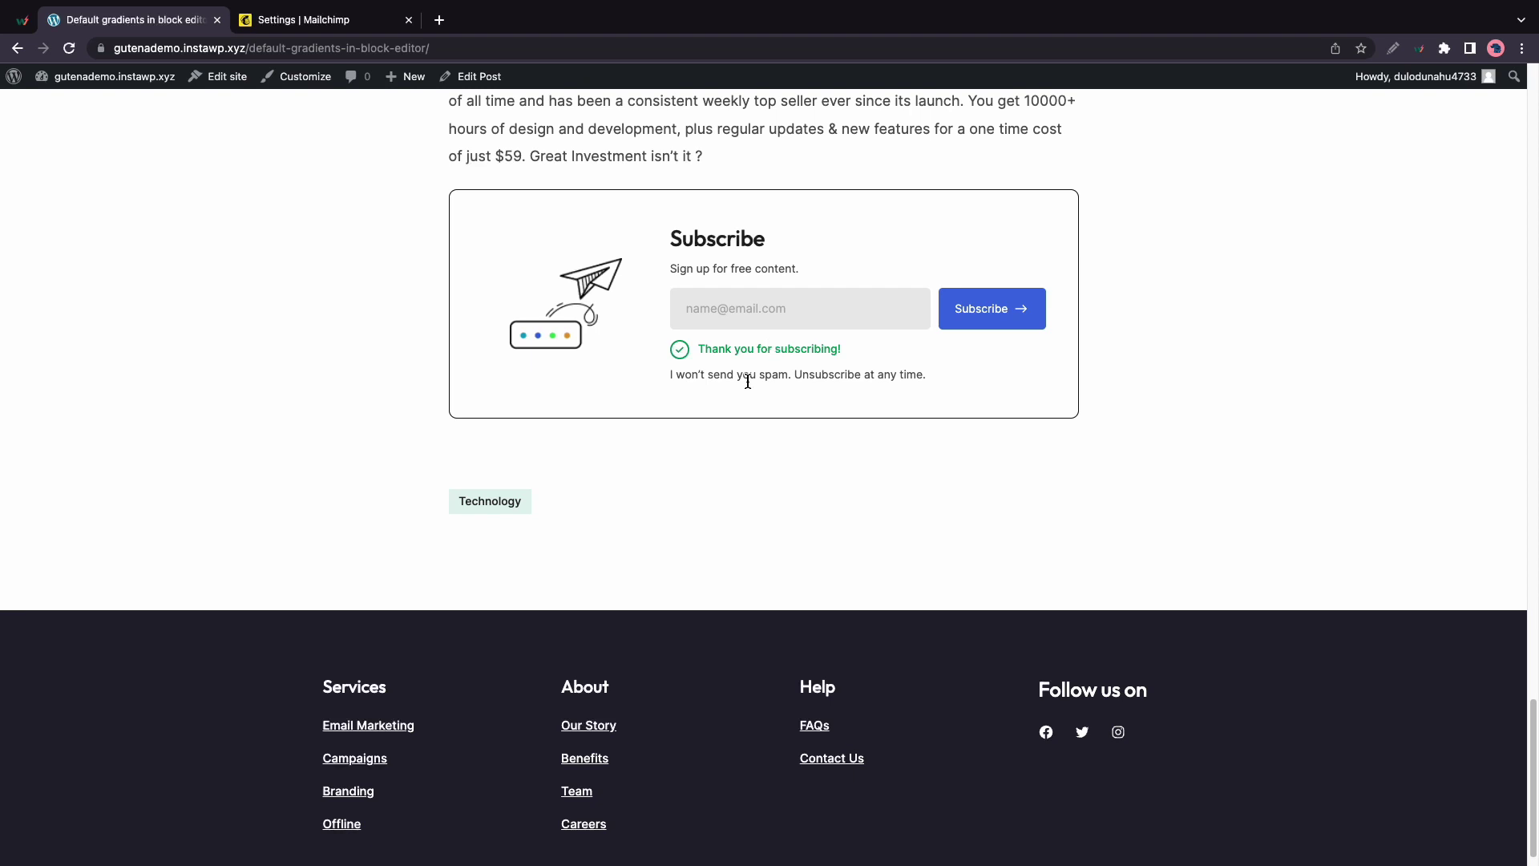
In Mailchimp, go to Audience, which shows 3 contacts, and open the full contacts list
click(343, 14)
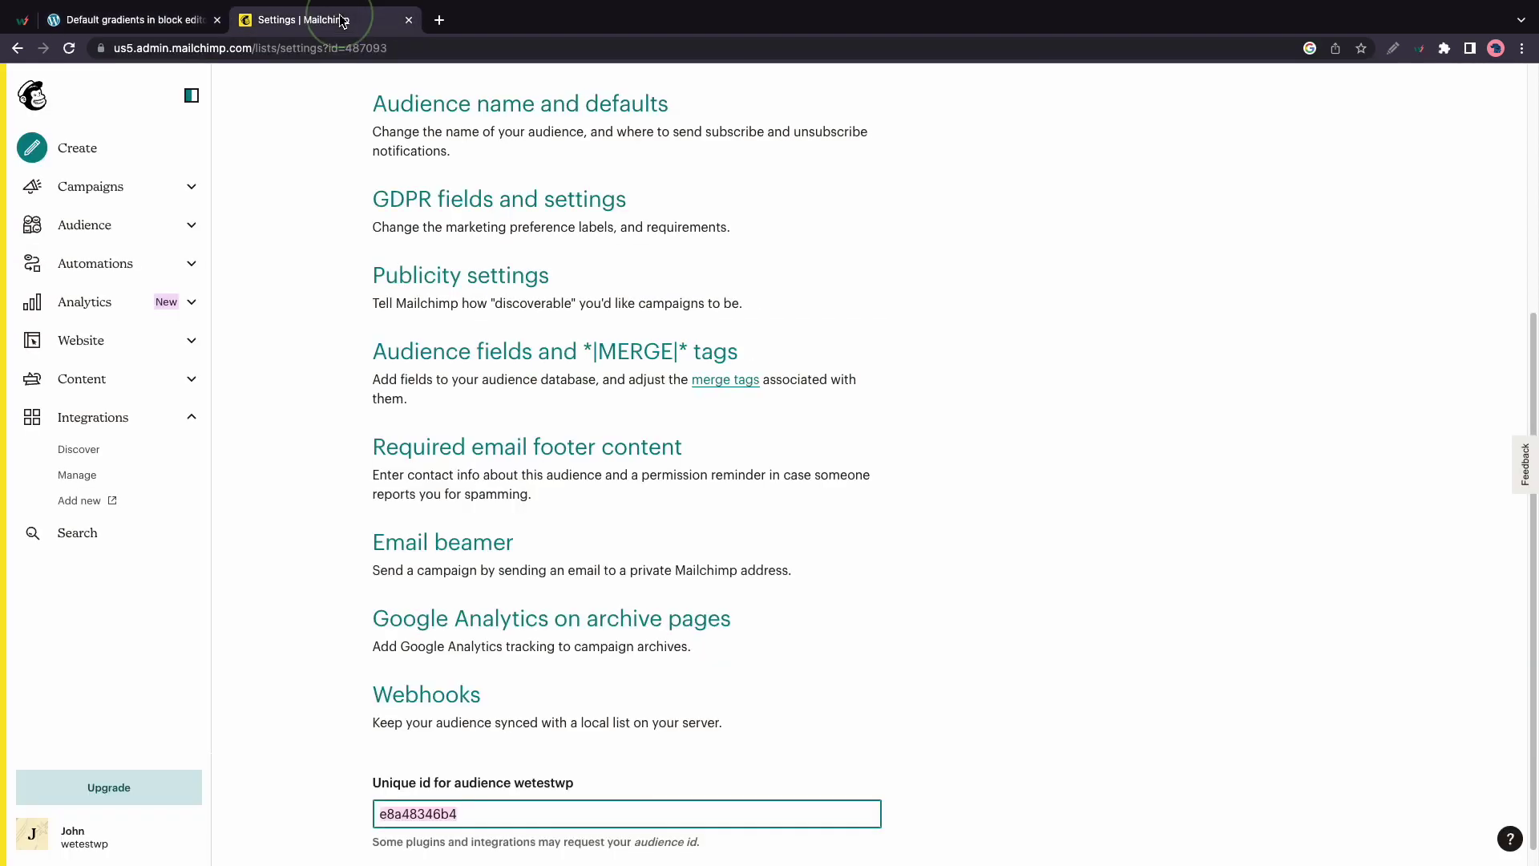
click(78, 230)
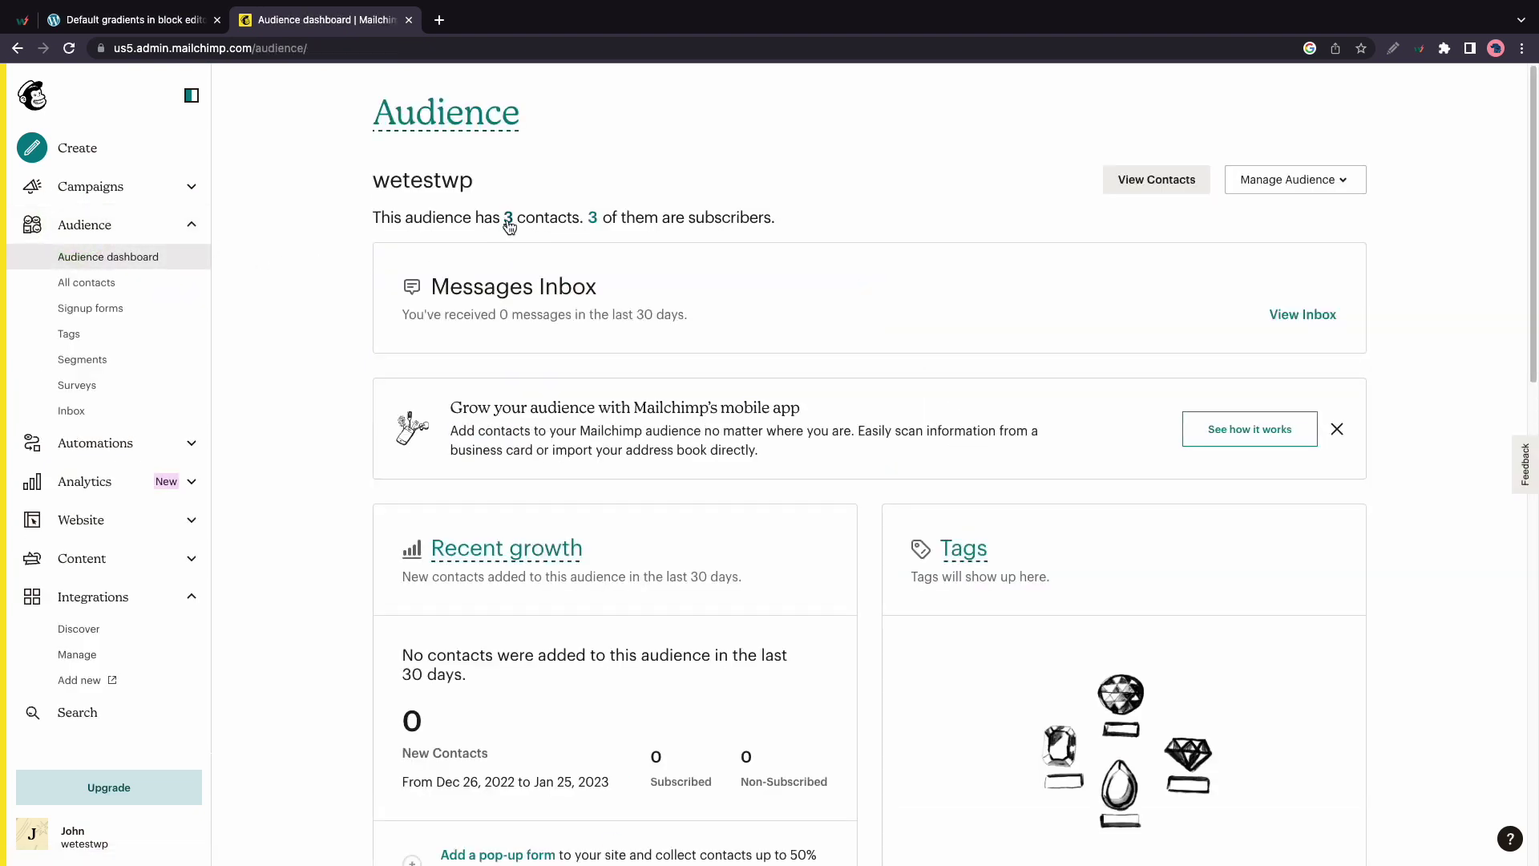
click(508, 218)
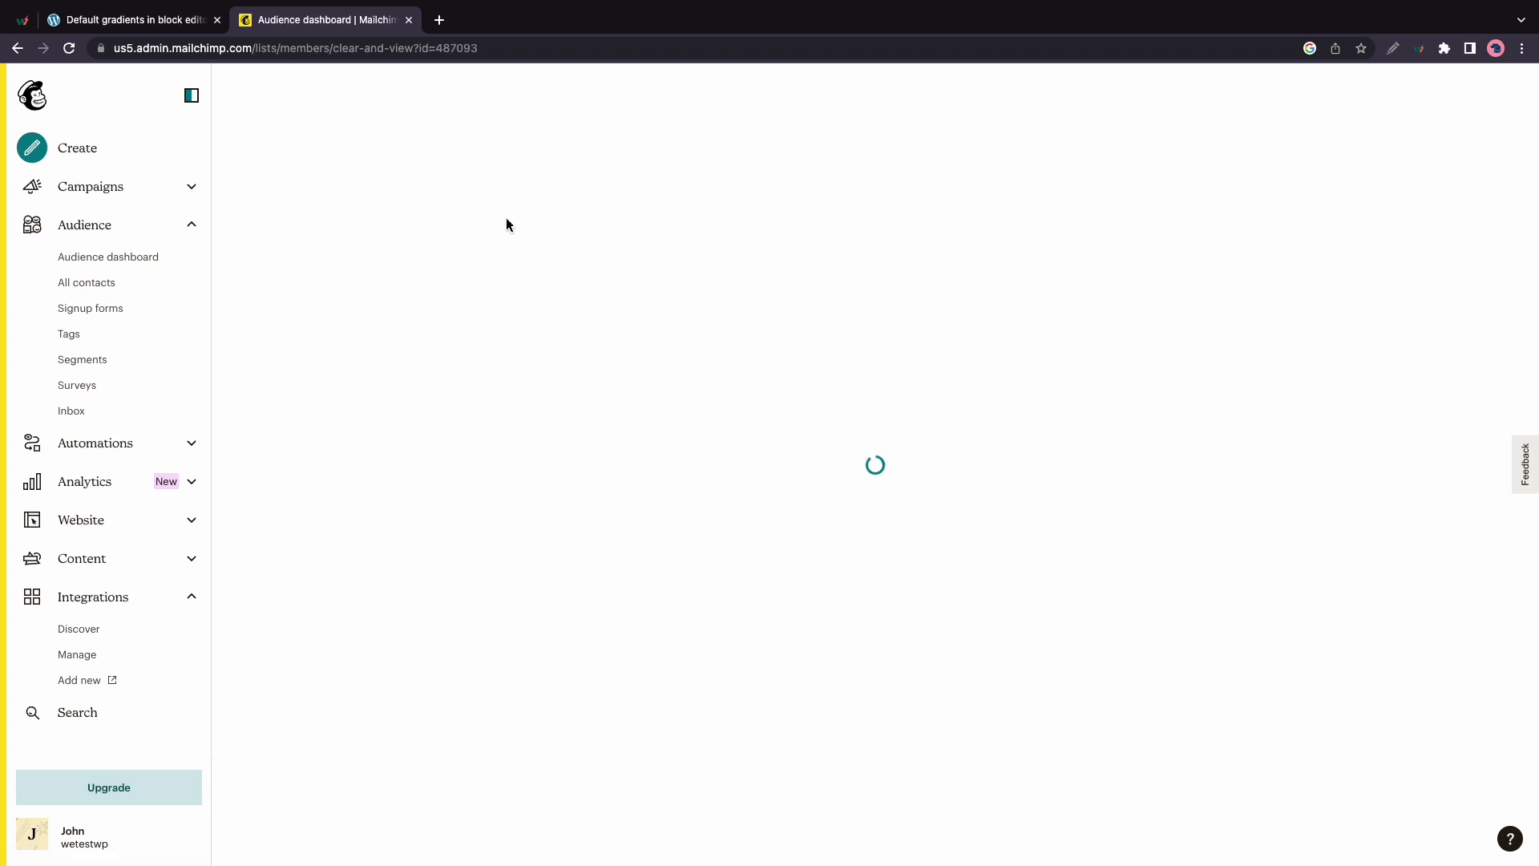